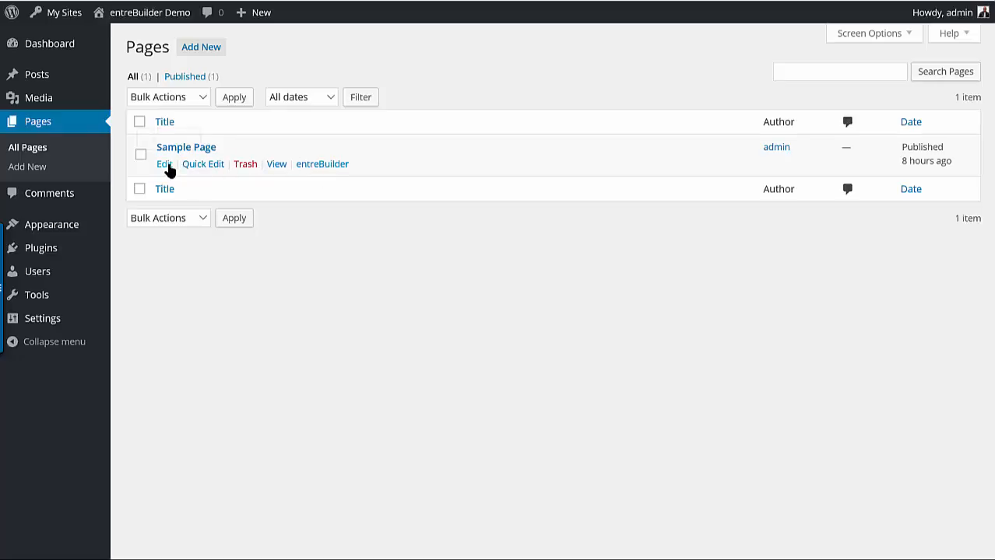
Open Sample Page for editing, write "This is a great page that I'm building." in its body, and center the text
click(167, 164)
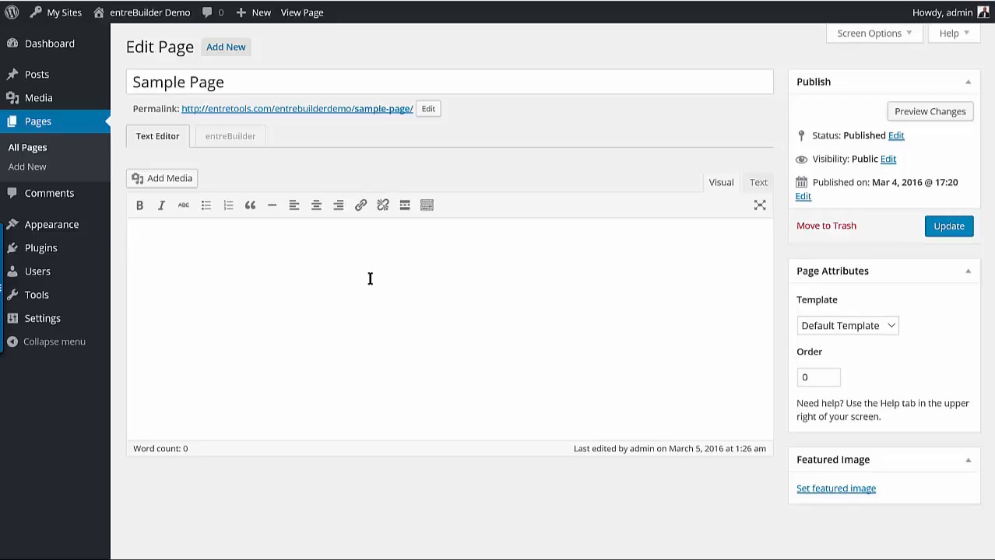
text(his is a great page that I'm building.)
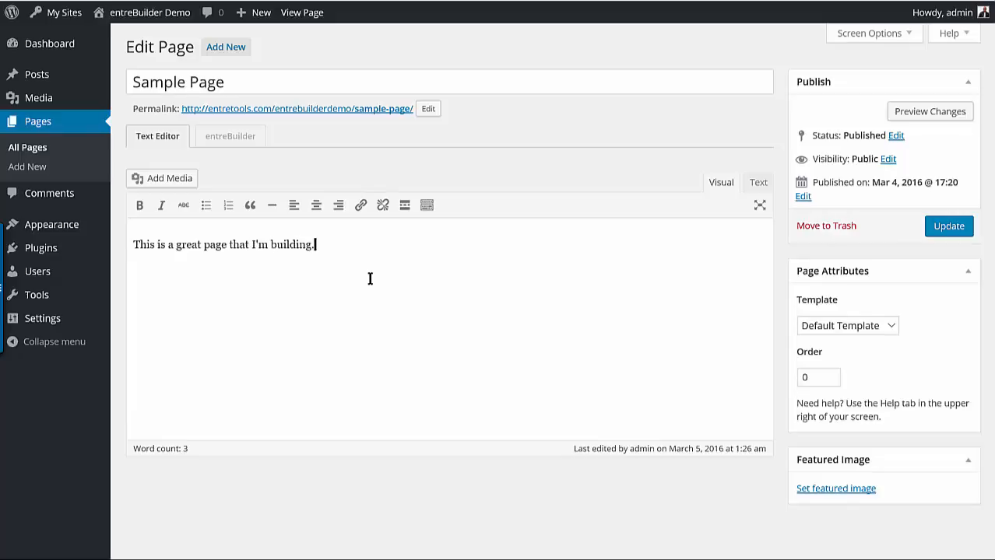
click(315, 204)
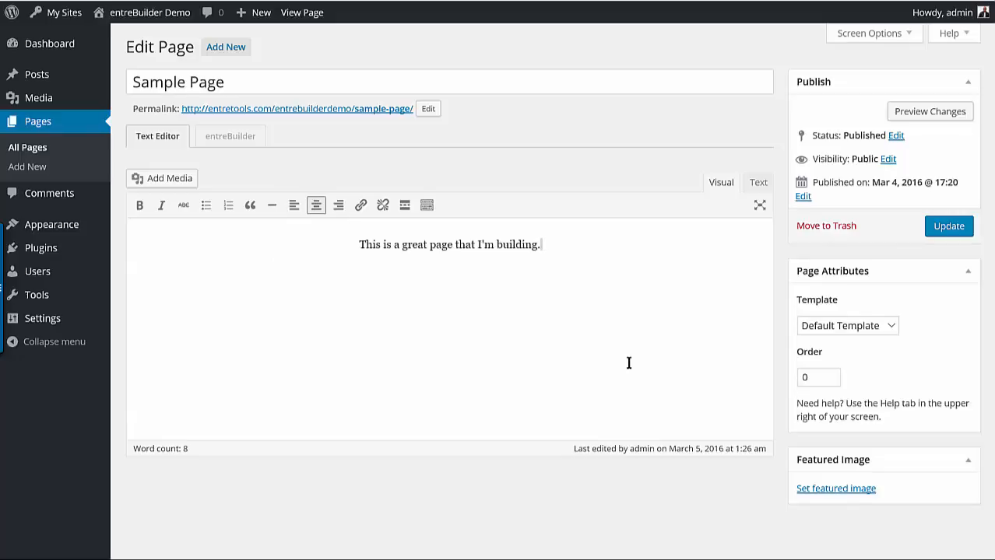
View the live version of Sample Page in a separate browser tab
mouse_move(187, 14)
right_click(285, 13)
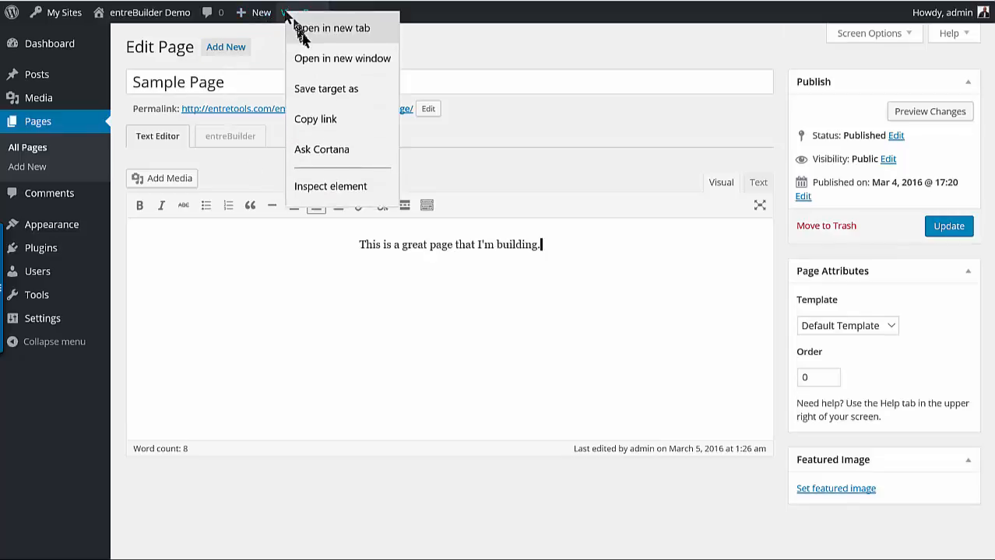
click(355, 35)
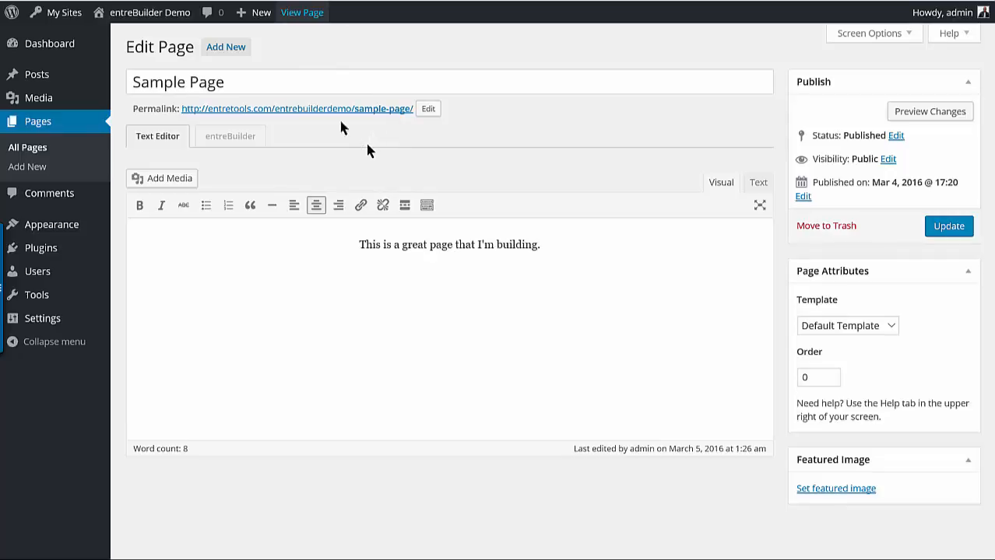
key(ctrl+Tab)
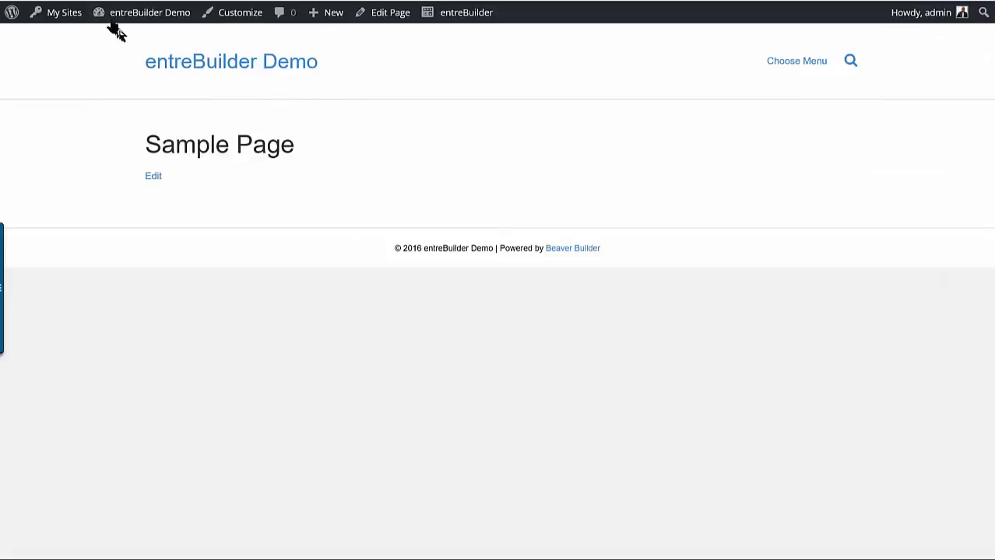
Update Sample Page in the editor, then reload its live version to check the centered sentence
key(ctrl+shift+Tab)
click(947, 228)
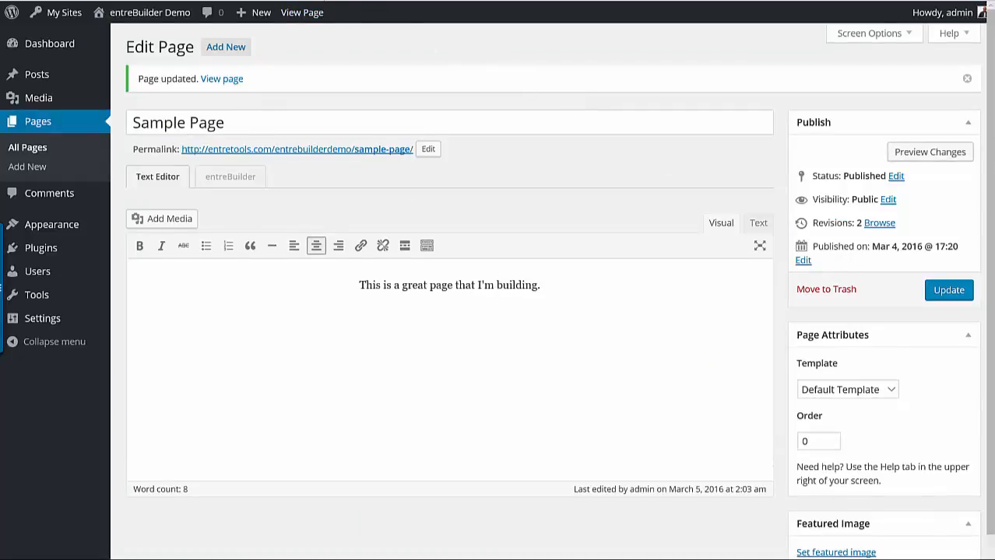
key(ctrl+Tab)
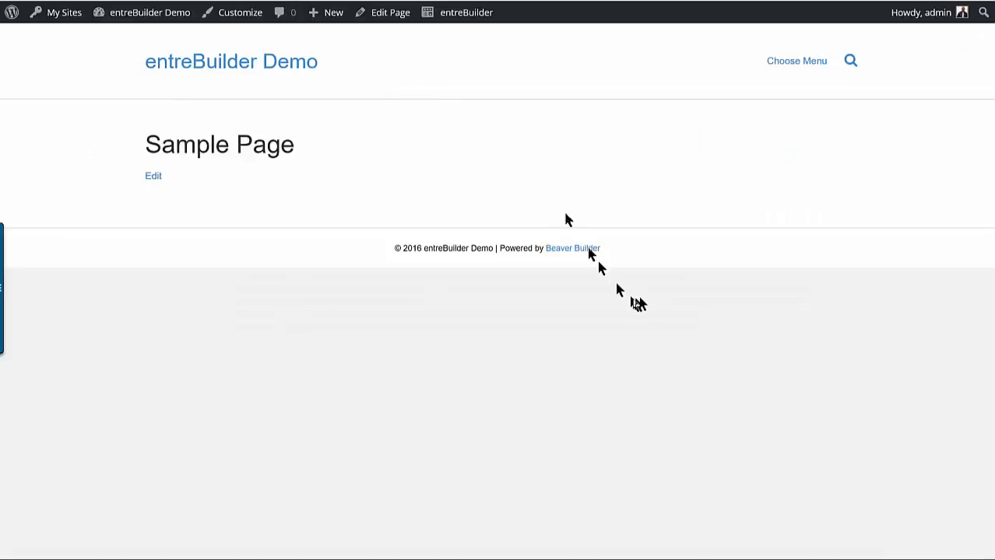
key(ctrl+r)
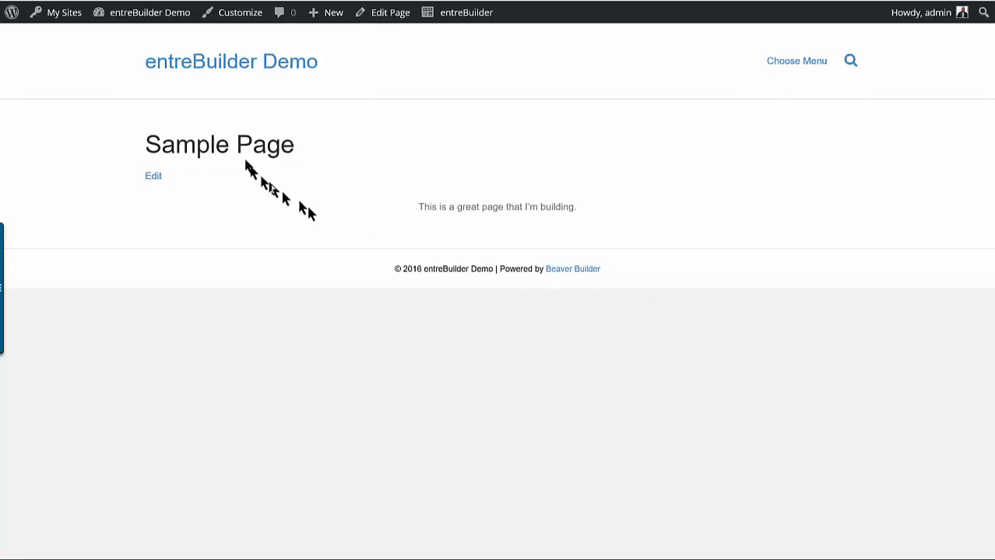
drag(437, 207, 573, 208)
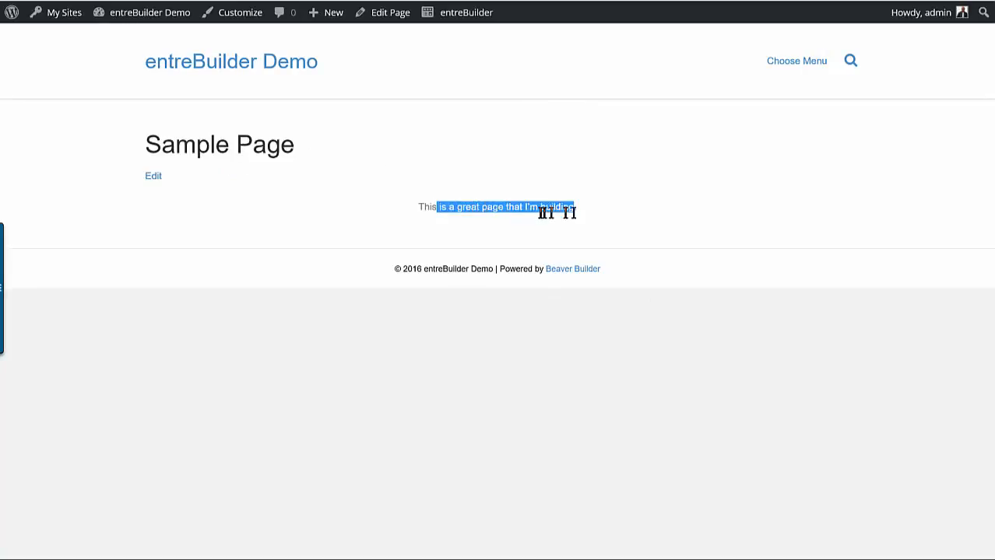
click(527, 216)
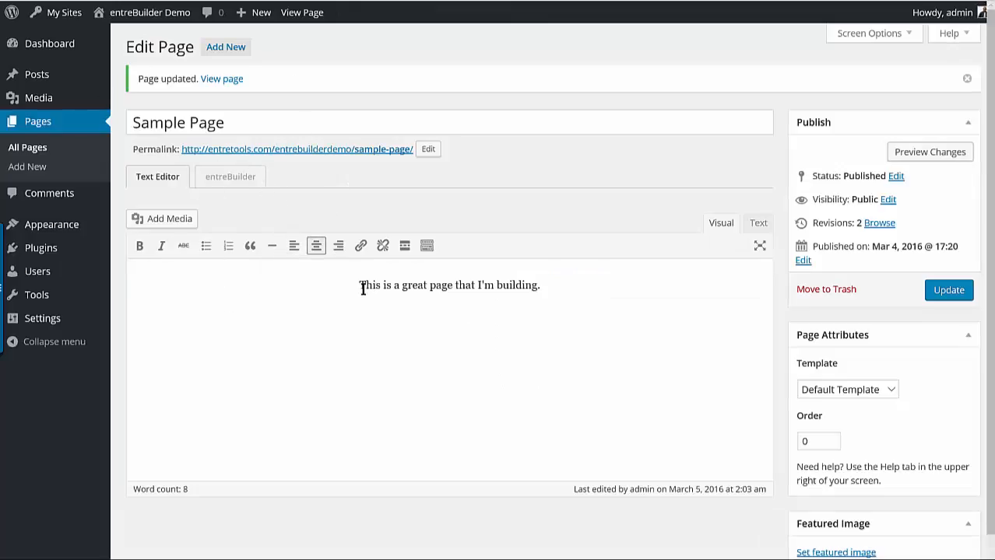
Open Sample Page in entreBuilder and delete the text module and its empty column
click(229, 179)
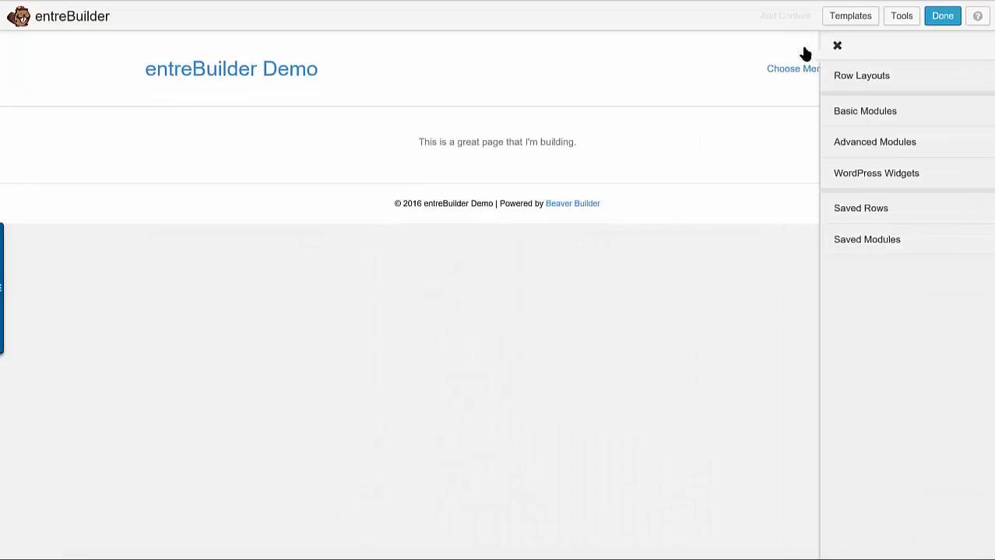
click(805, 46)
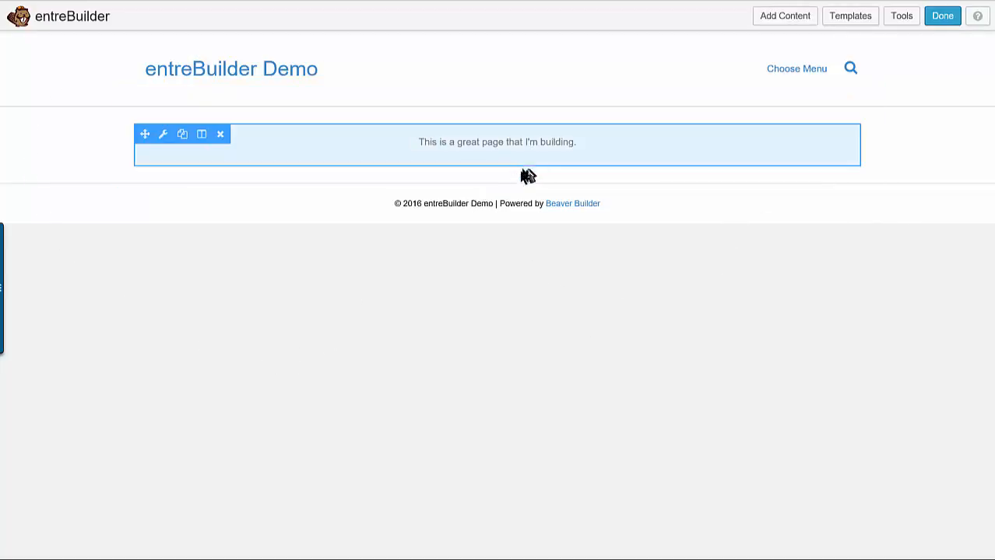
click(220, 137)
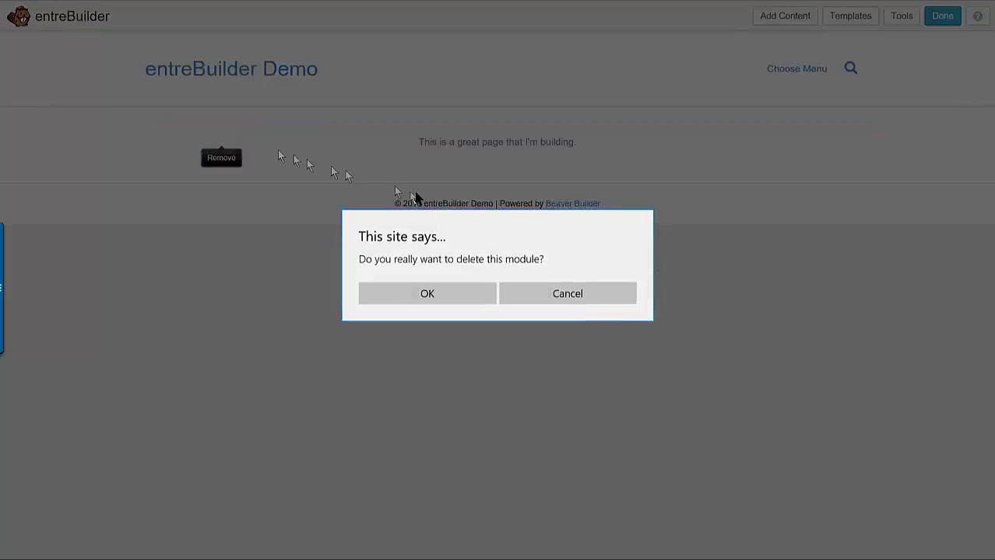
click(429, 288)
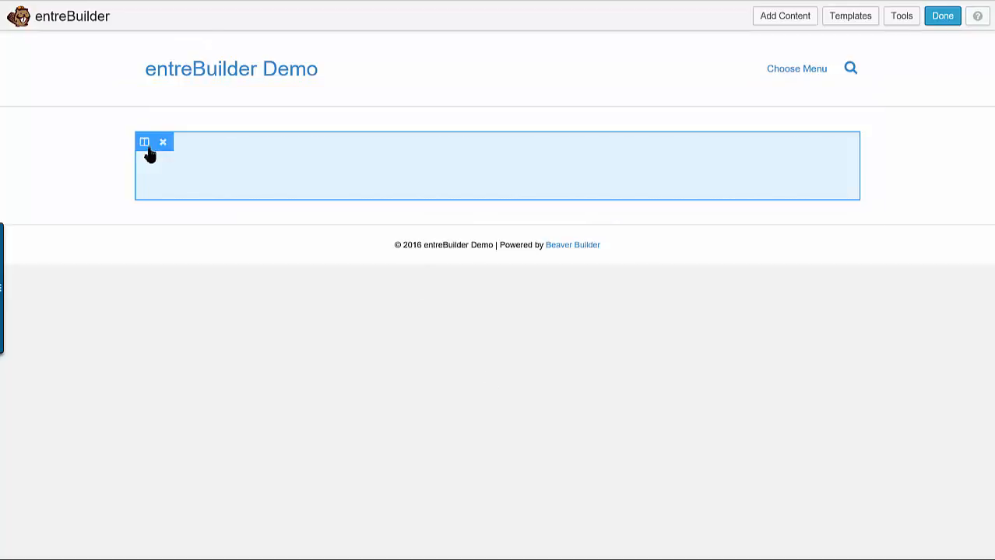
click(161, 142)
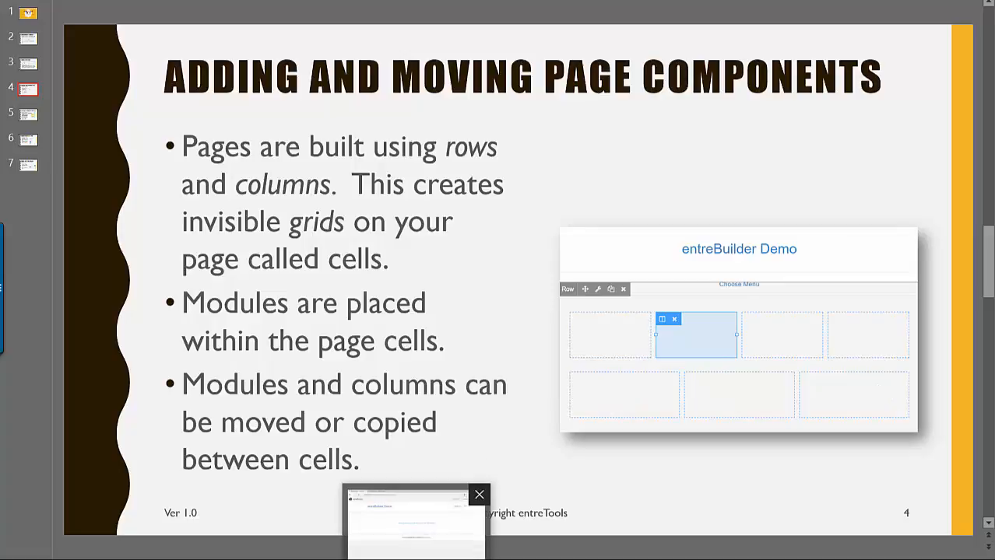
Return to the page builder in the browser and add a 4 Columns row layout to the empty page
click(417, 529)
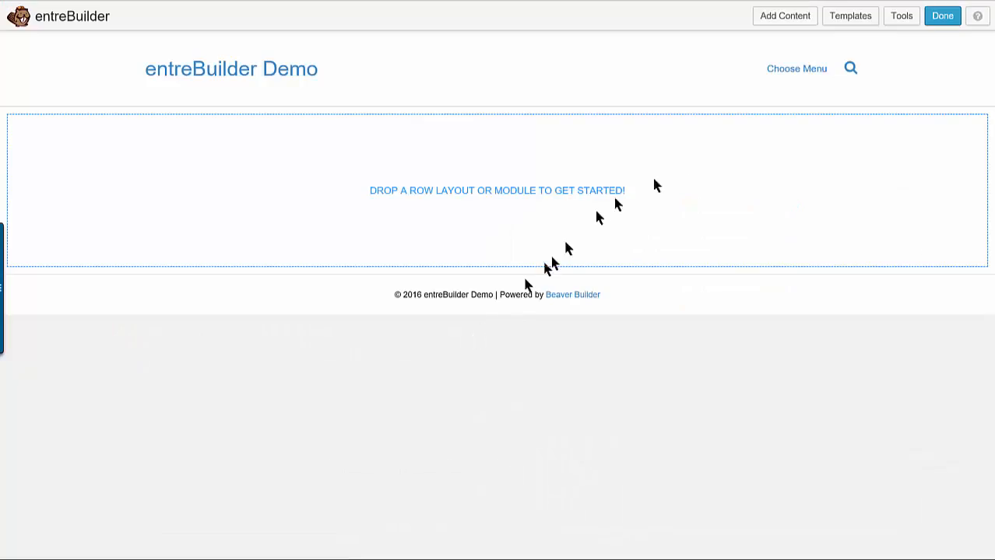
click(785, 17)
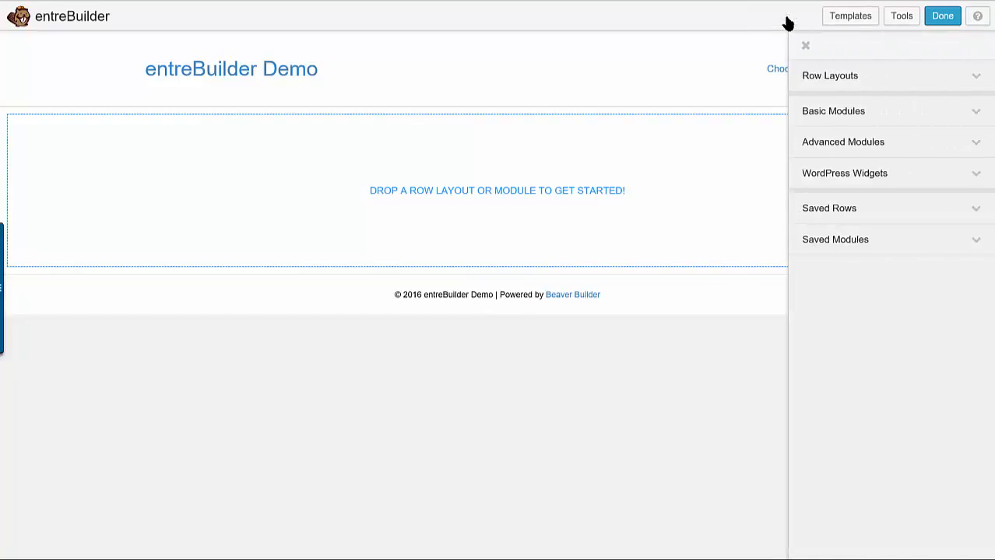
click(910, 79)
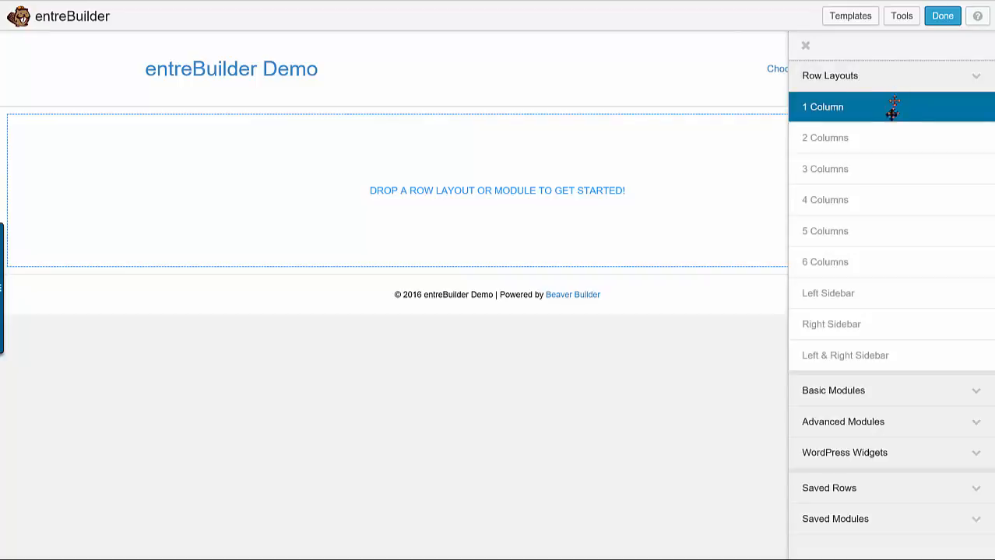
drag(843, 187, 409, 193)
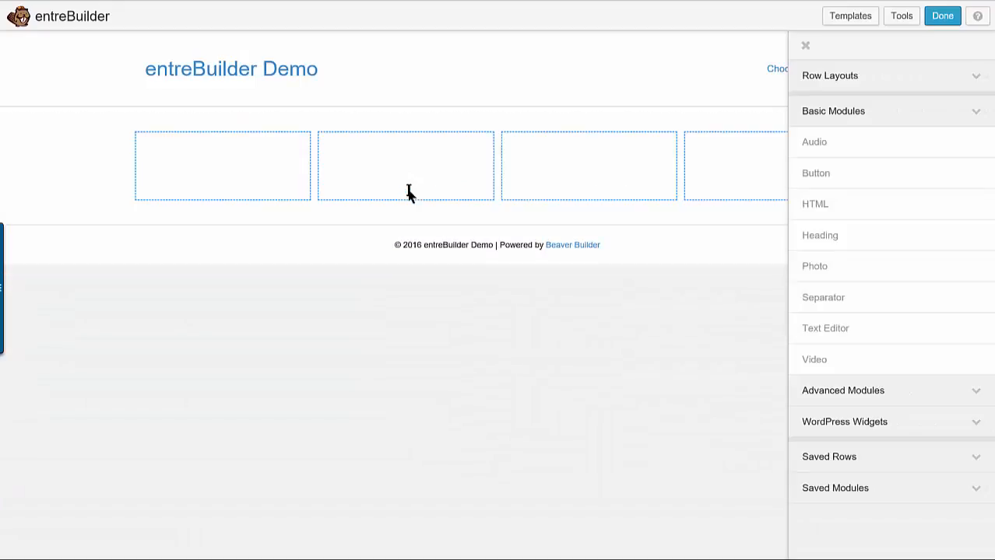
click(805, 45)
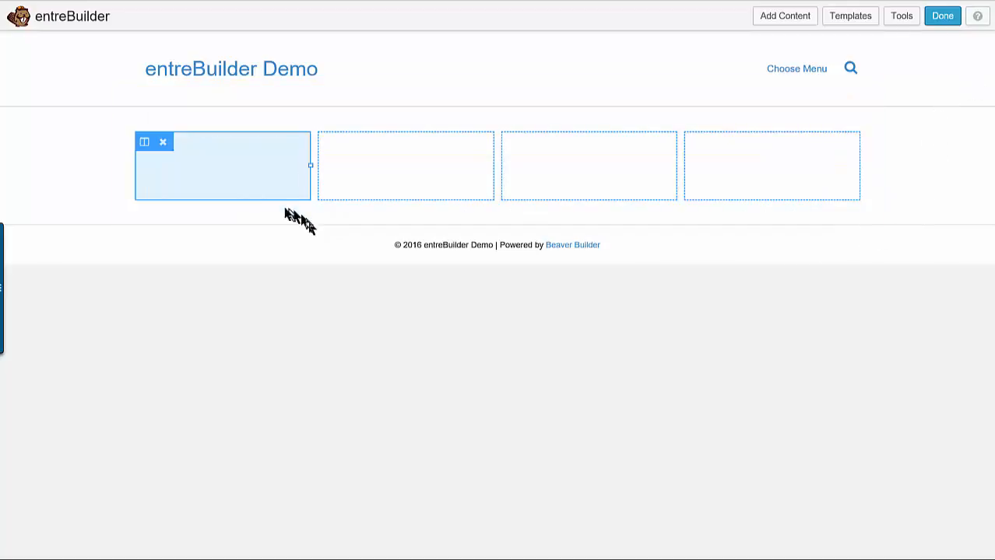
Add a 3 Columns layout inside the same row, directly beneath the four existing columns
click(794, 19)
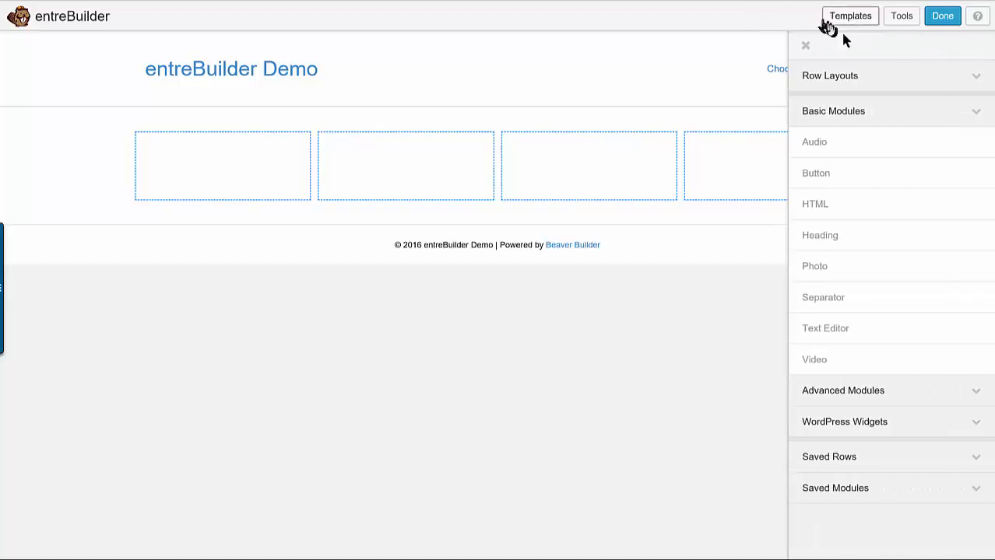
click(850, 76)
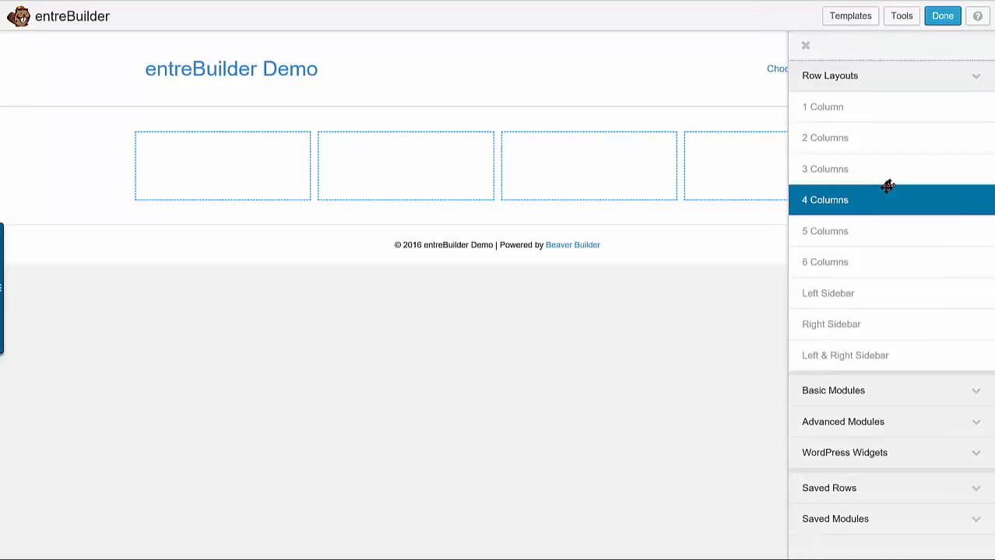
drag(857, 166, 488, 217)
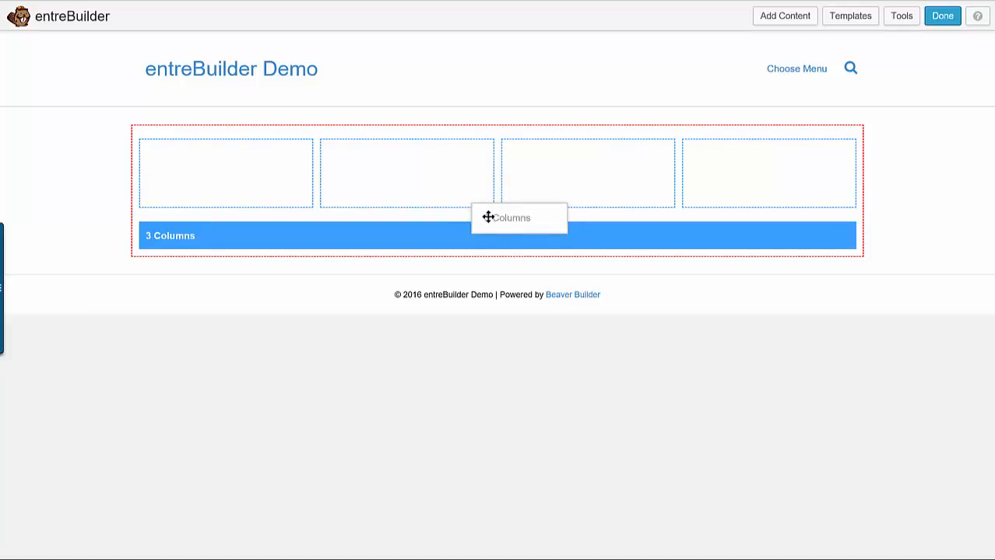
mouse_move(488, 218)
mouse_down()
mouse_move(497, 159)
mouse_move(469, 266)
mouse_move(486, 221)
mouse_up()
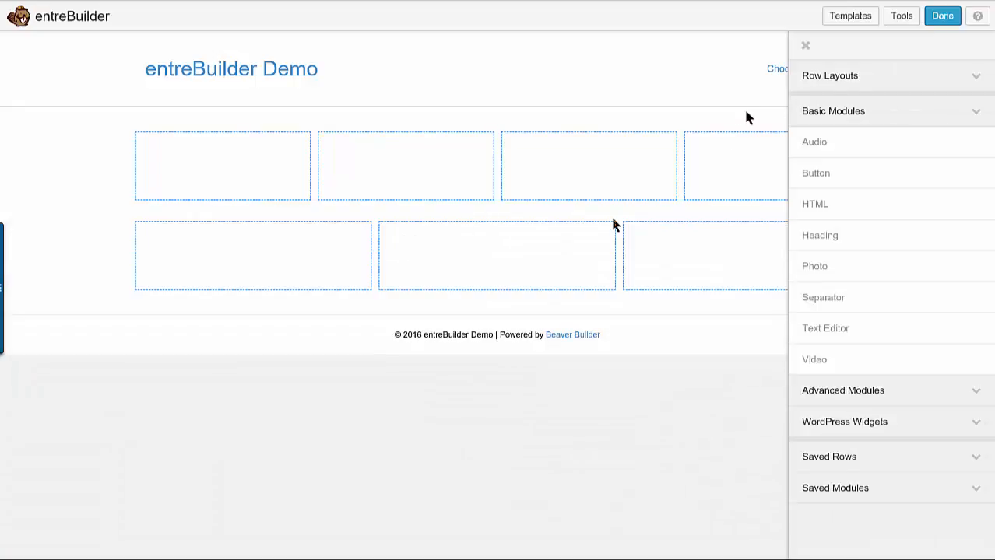
click(806, 45)
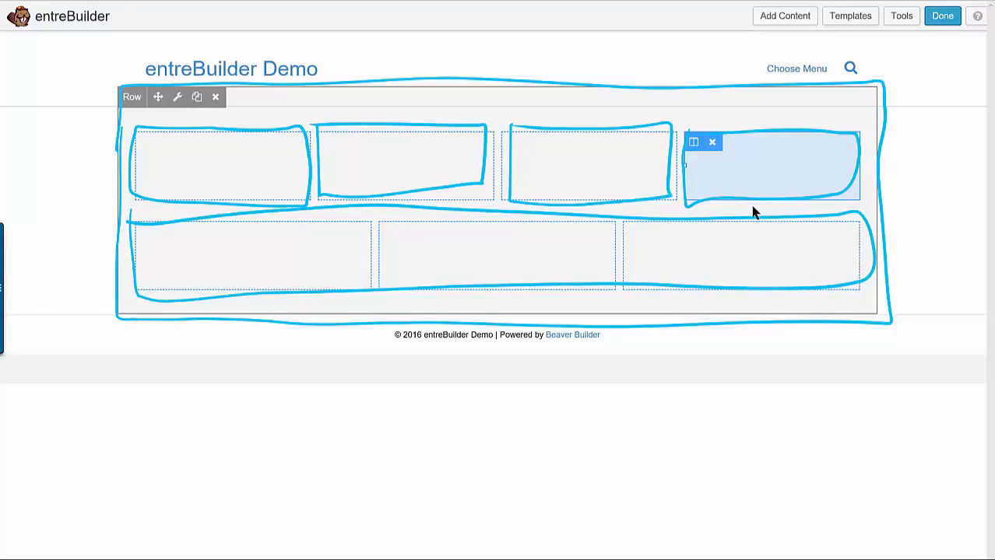
Switch to the PowerPoint presentation and show slide 5 about basic, advanced, and widget components
click(126, 9)
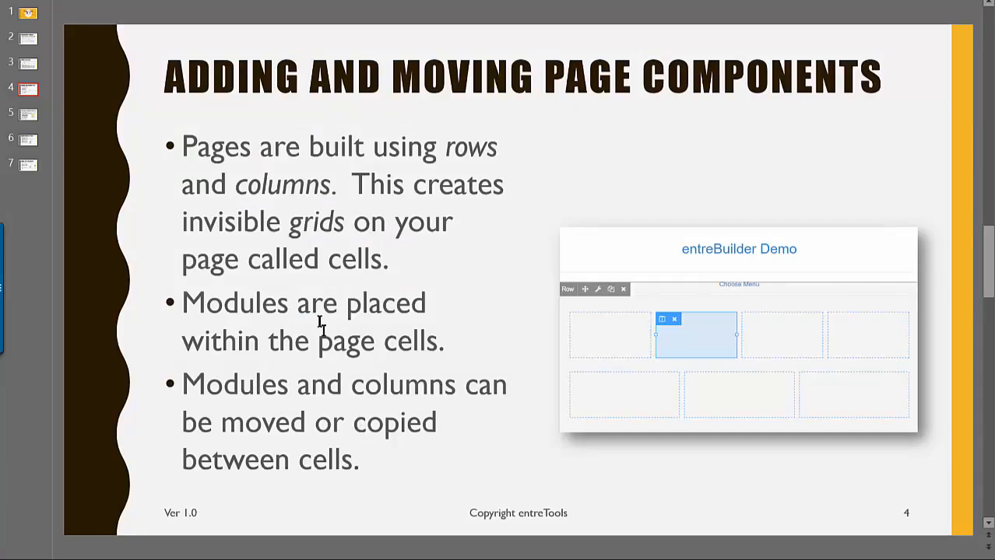
click(26, 114)
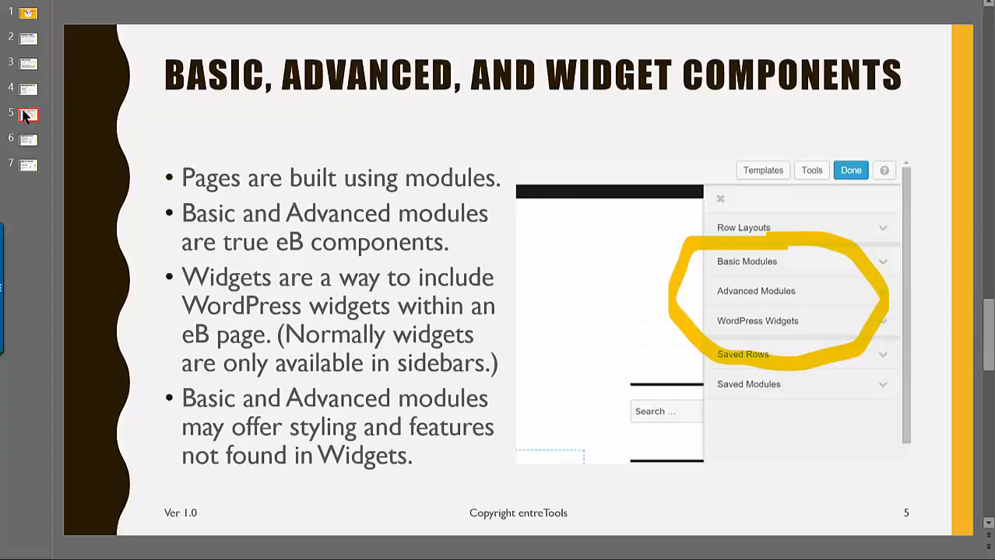
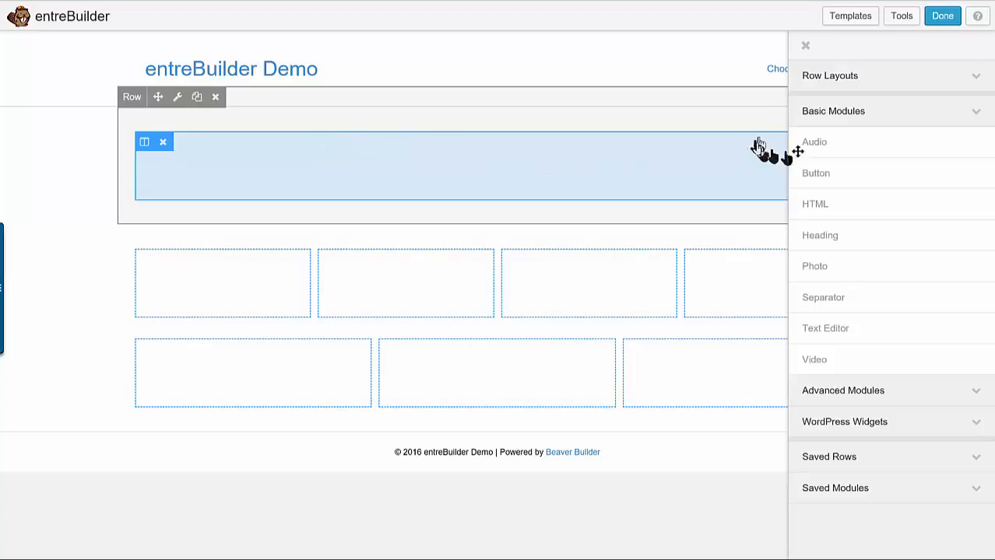
Add a Heading module from the basic modules to the empty one-column row above the four columns
click(965, 122)
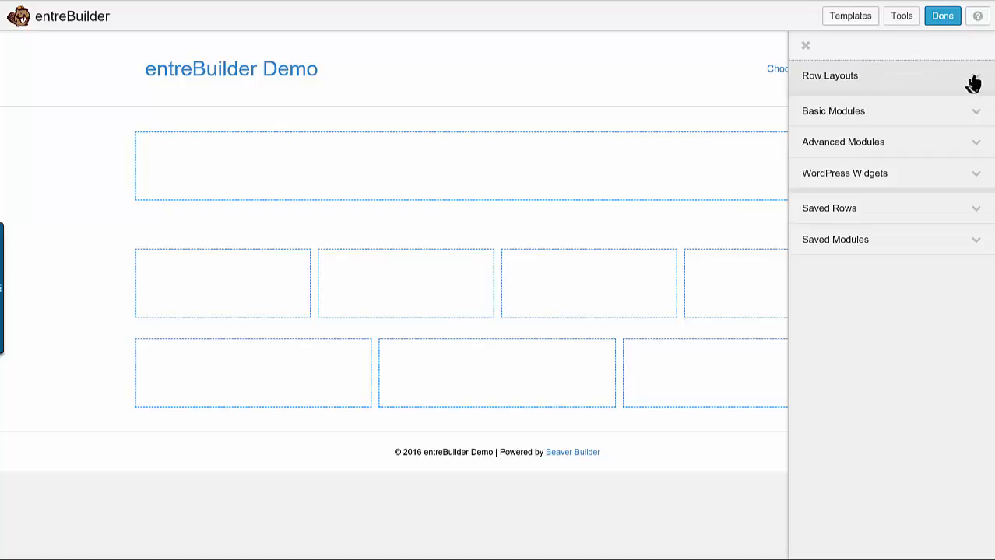
click(968, 112)
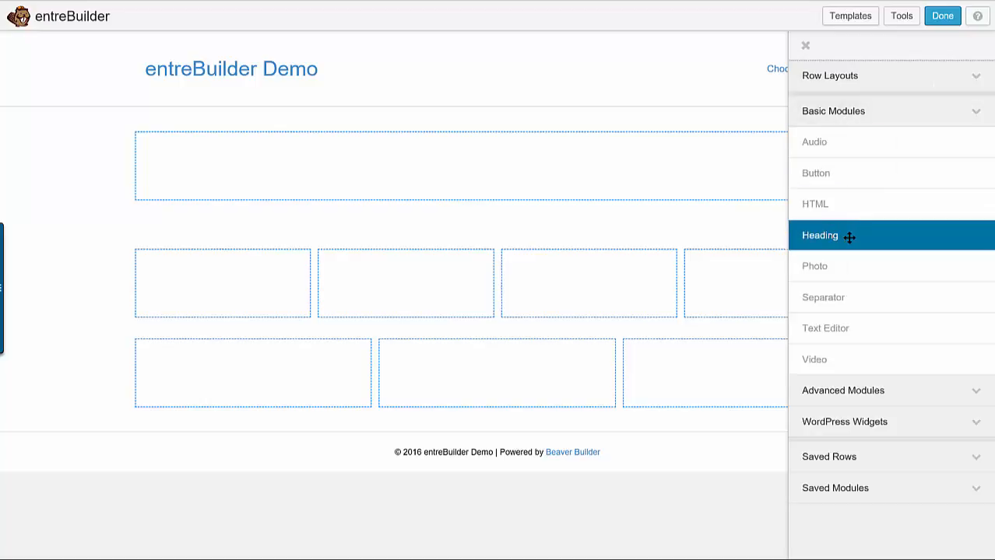
drag(843, 236, 362, 171)
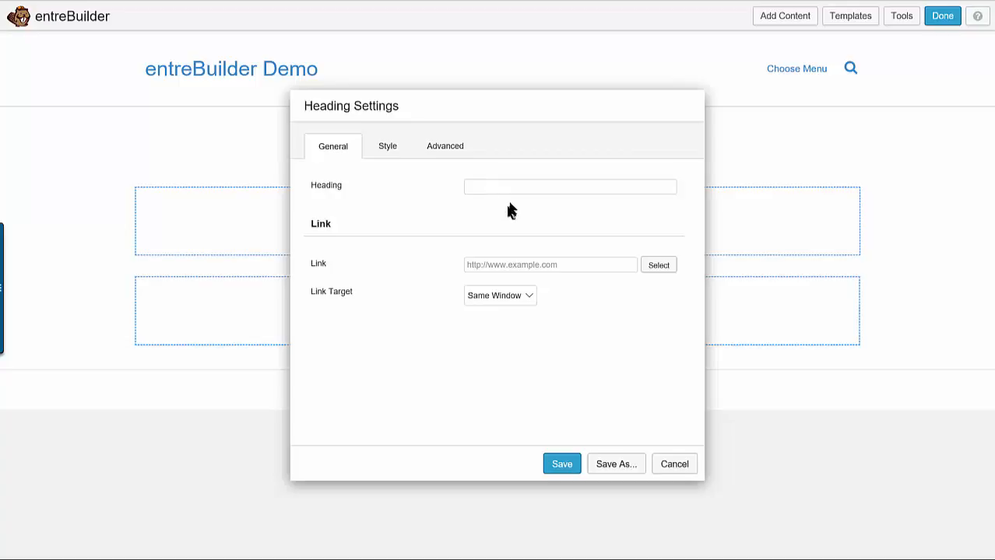
Set the heading text to "Welcome to My Website" and save the module
click(509, 189)
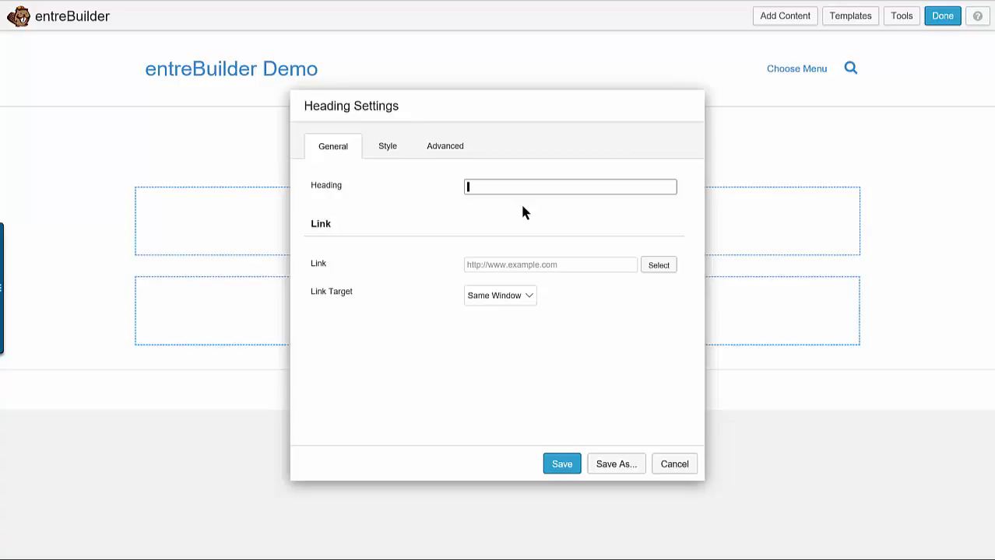
text(W)
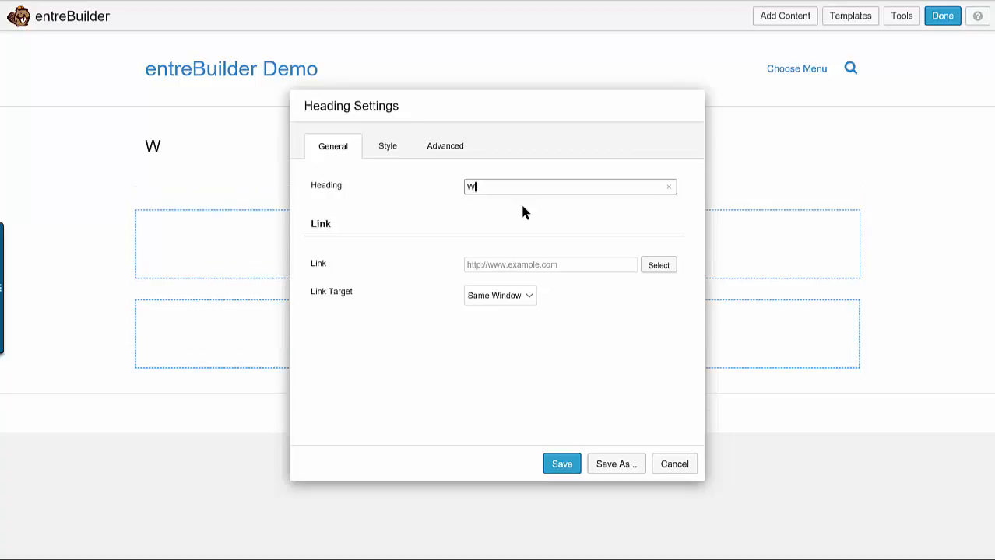
text(elcome to My Website)
key(BackSpace)
key(BackSpace)
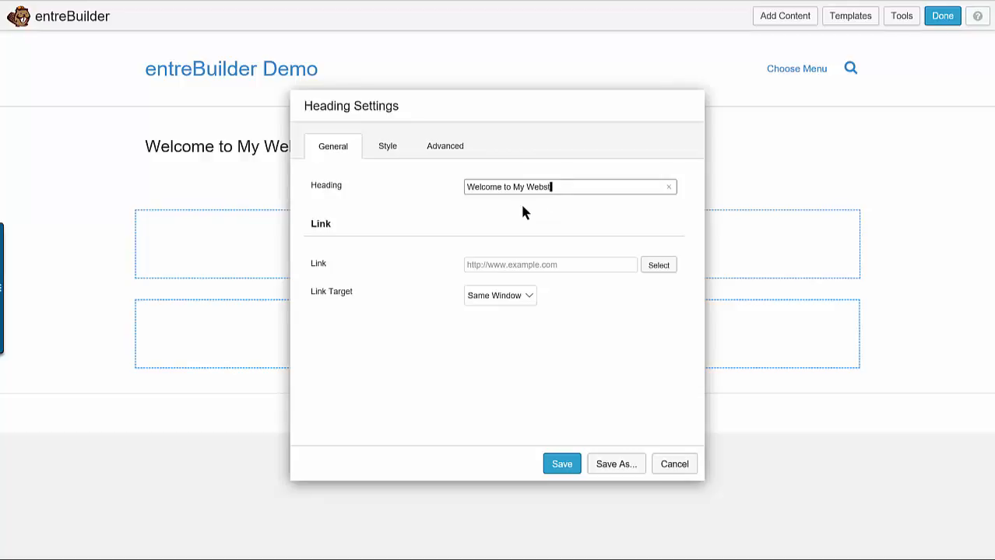
text(te)
click(562, 464)
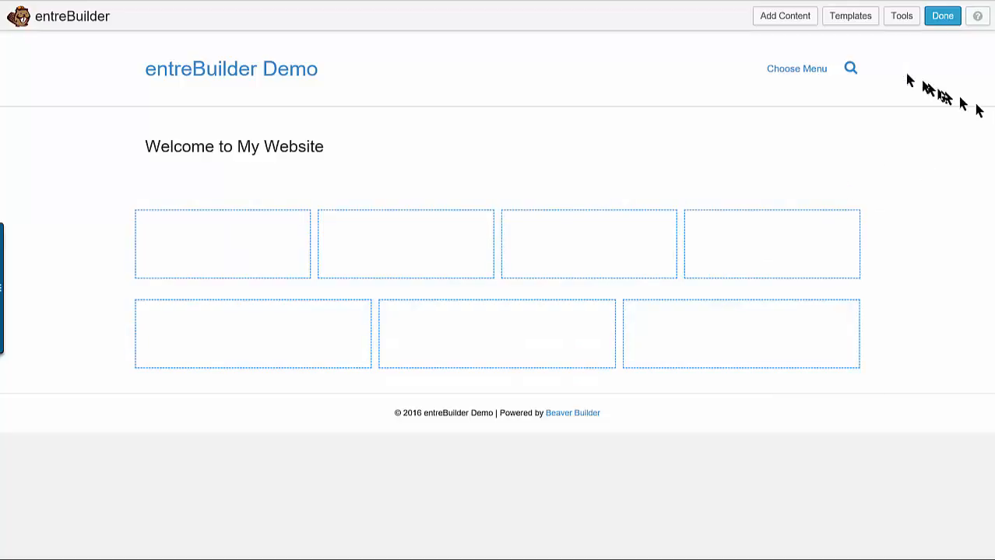
Add a Text Editor module to the first of the four columns below the heading
click(806, 20)
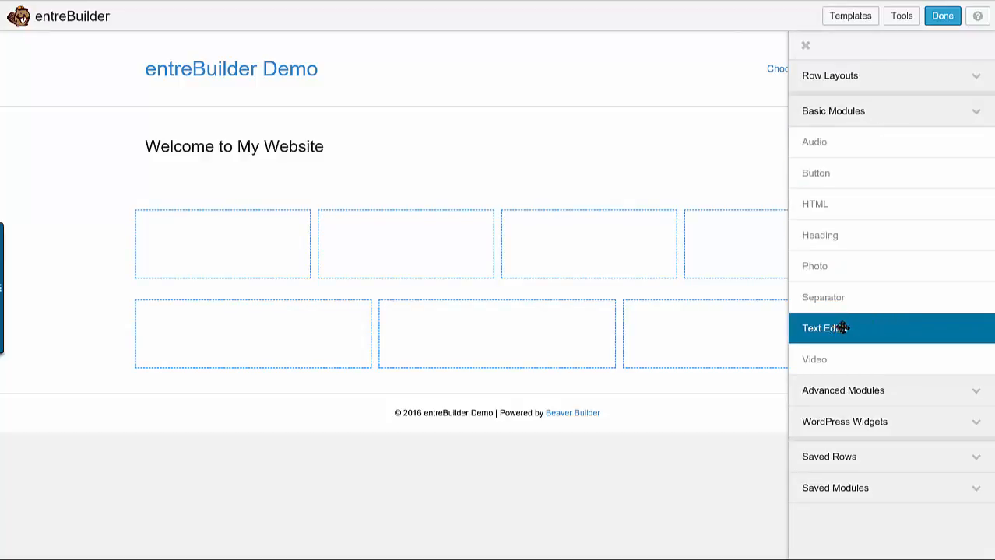
drag(843, 327, 197, 265)
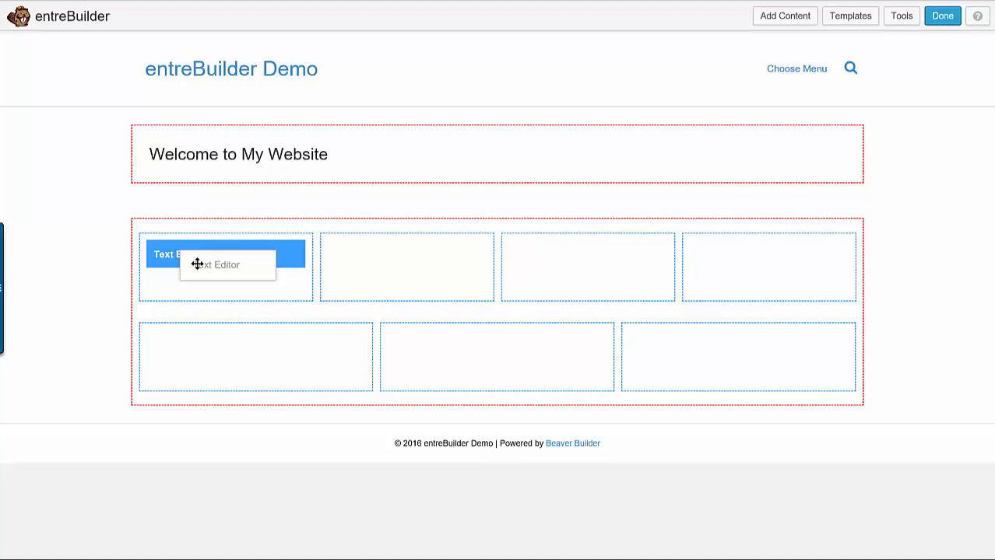
drag(197, 265, 197, 266)
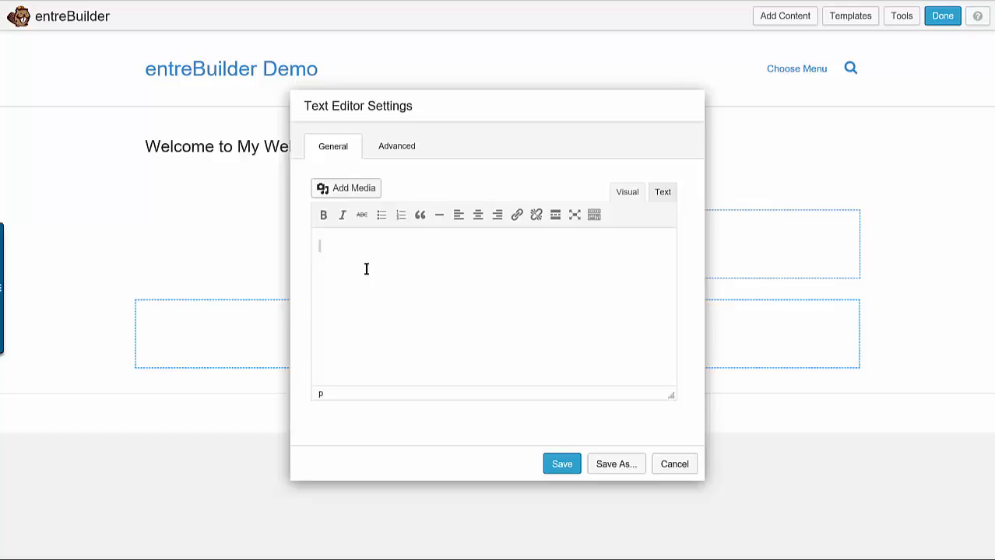
Enter "This site is all about caring for your cat." as the module's text and save it
text(This site is all b)
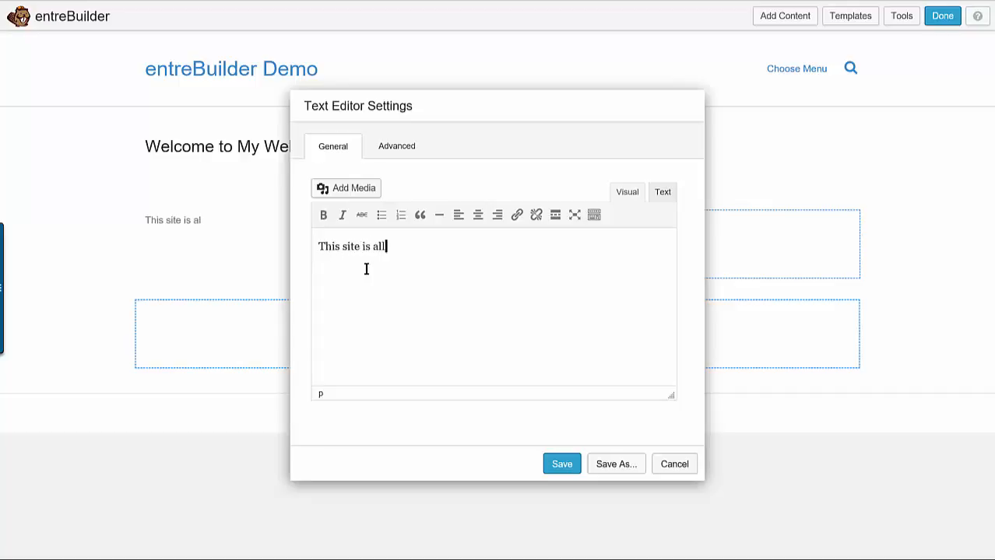
key(BackSpace)
text(about cari)
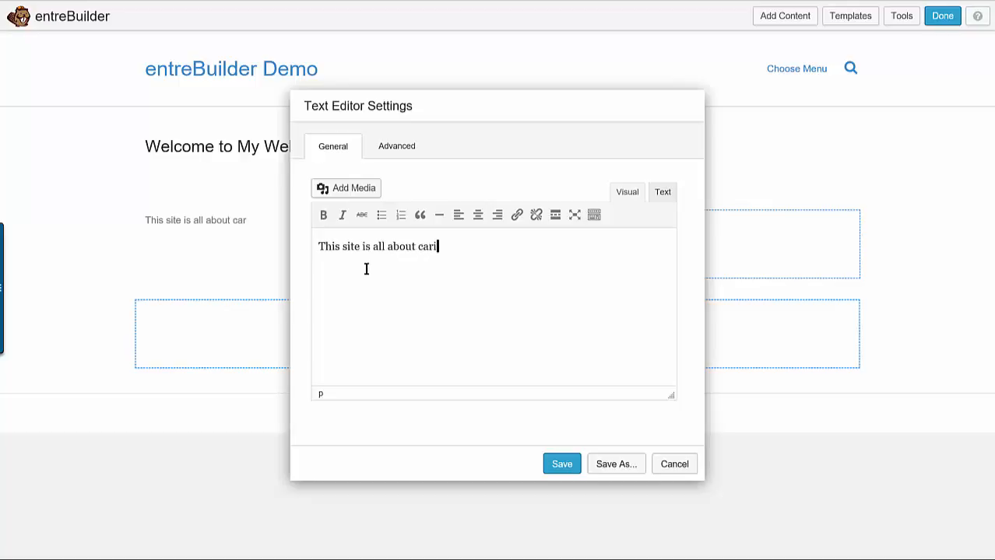
text(ng for your cat.)
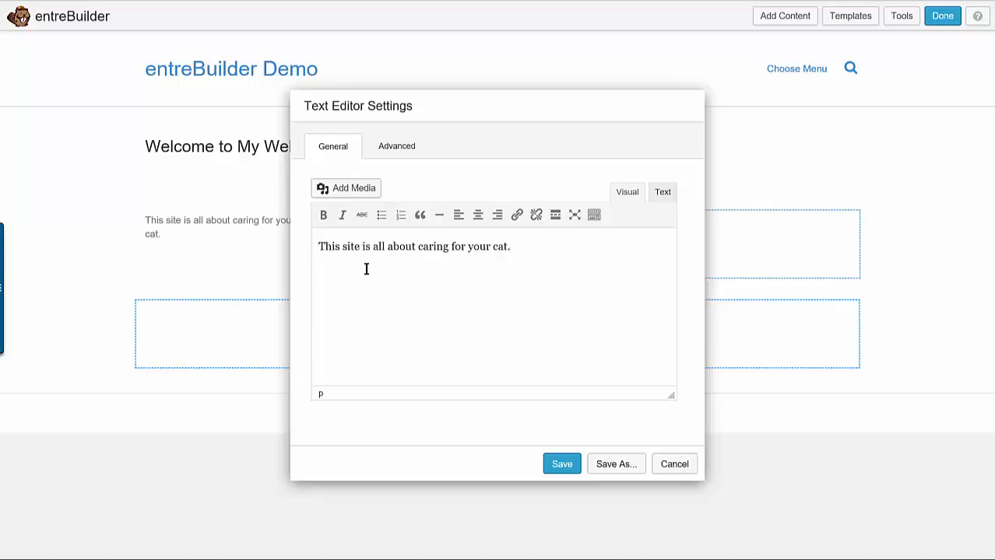
click(556, 463)
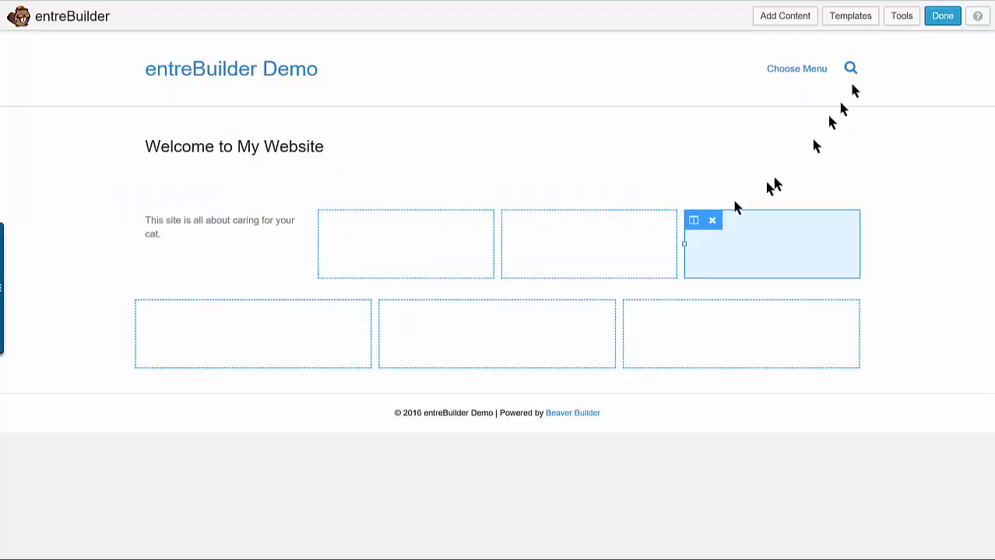
Add a Text Editor module to the third of the four columns with the text "Here are some of the favorite treats my cat loves."
click(810, 20)
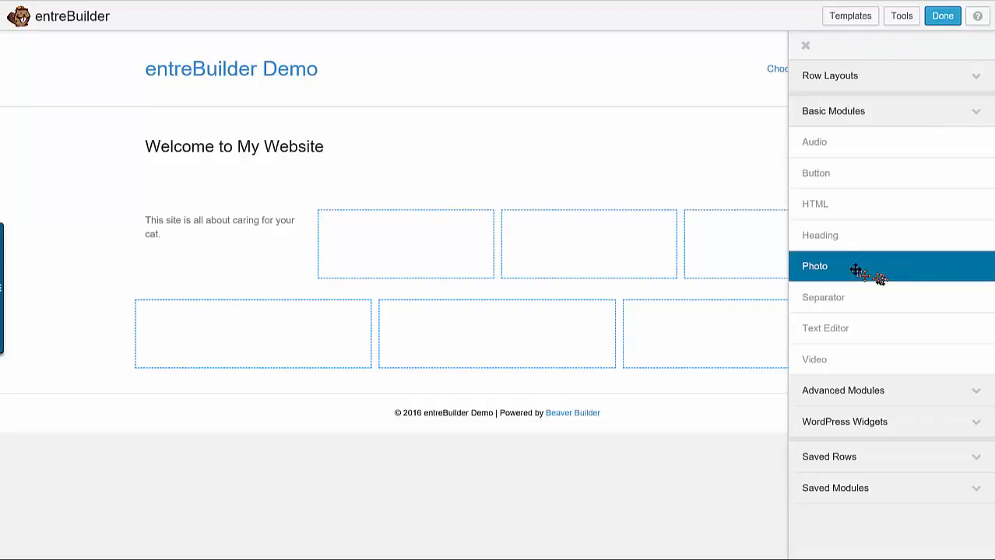
drag(833, 325, 537, 267)
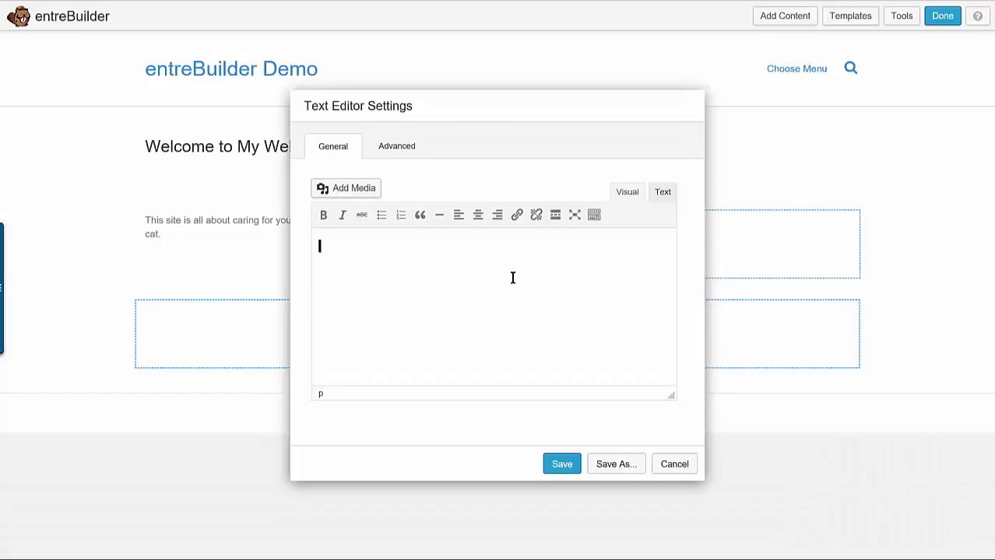
text(We)
key(BackSpace)
key(BackSpace)
text(Heaer)
key(BackSpace)
key(BackSpace)
key(BackSpace)
text(re are some of the fav)
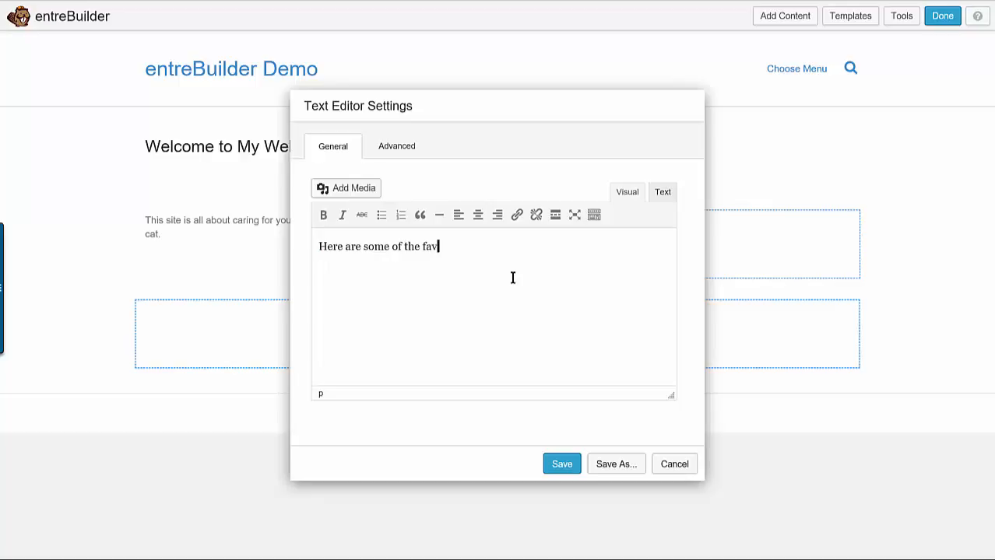
text(oritee treats my cat loves.)
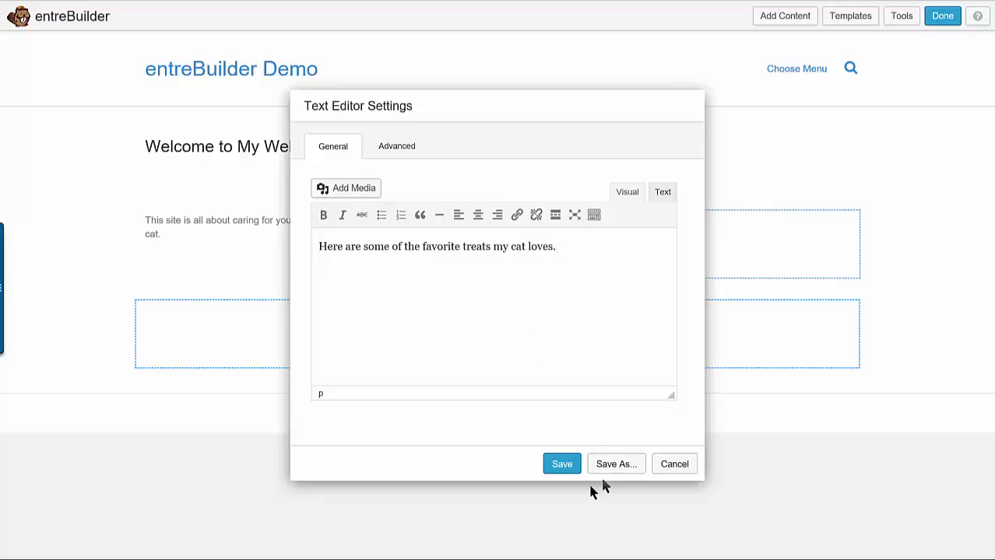
click(562, 467)
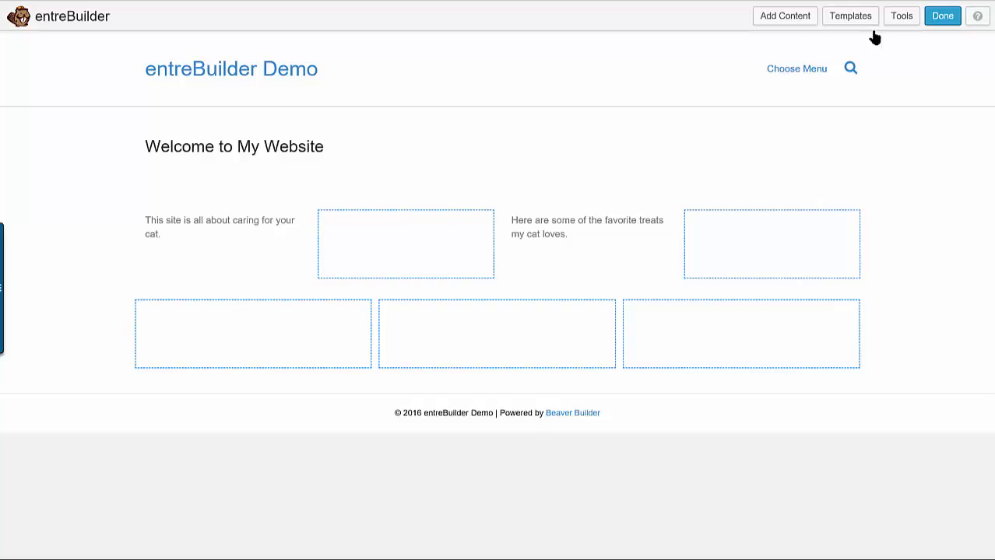
Add a Photo module to the second of the four columns, using mom-and-kitten.jpg from the Media Library, and save it
click(788, 20)
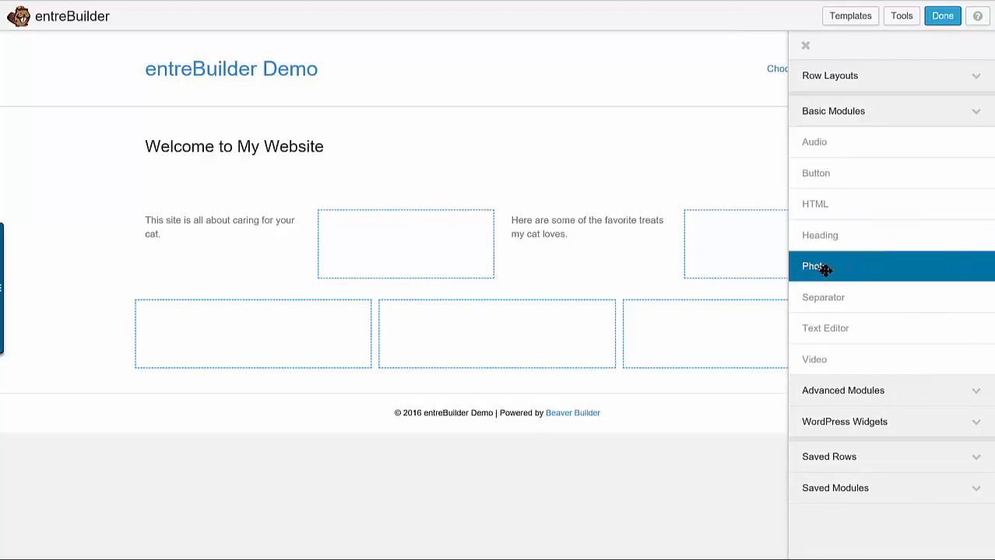
drag(831, 267, 354, 307)
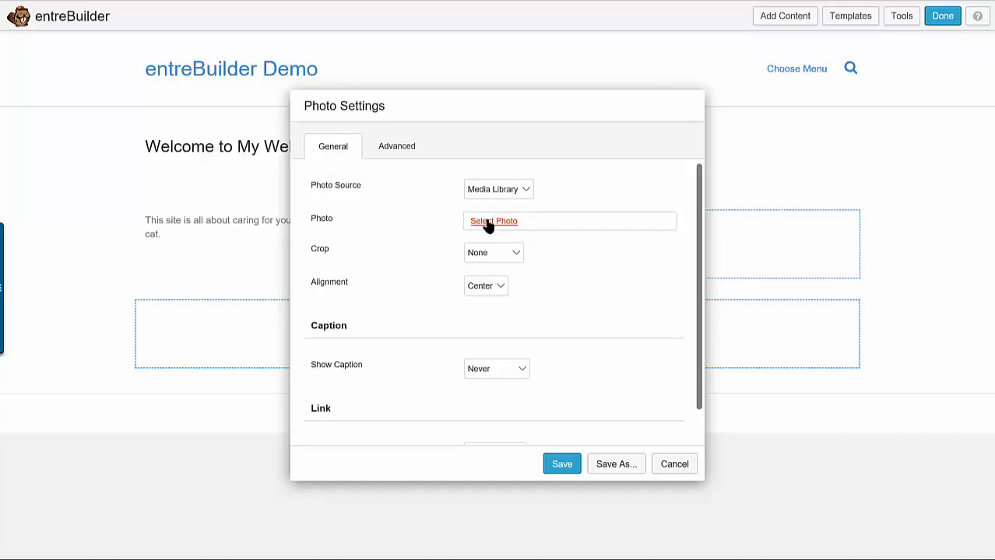
click(528, 189)
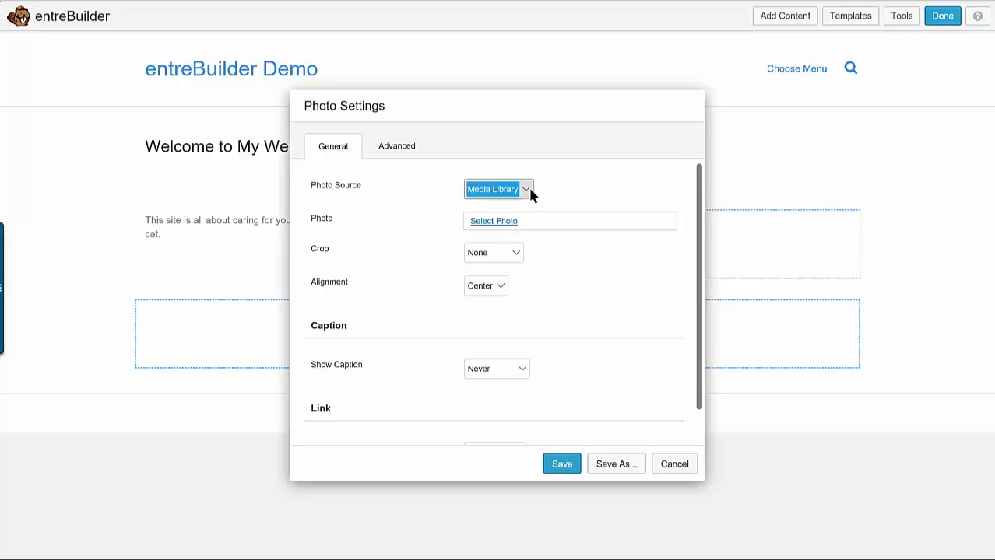
click(488, 223)
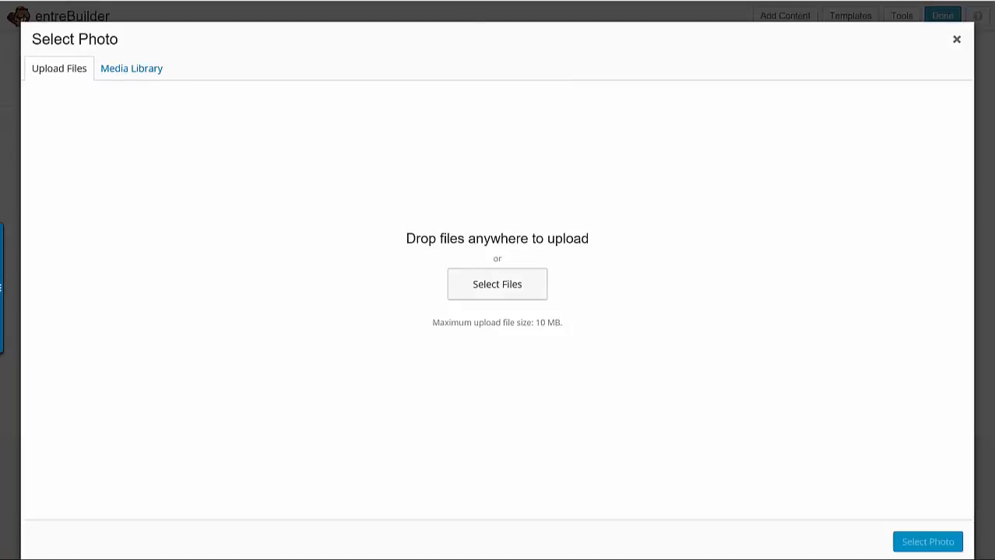
drag(476, 127, 369, 266)
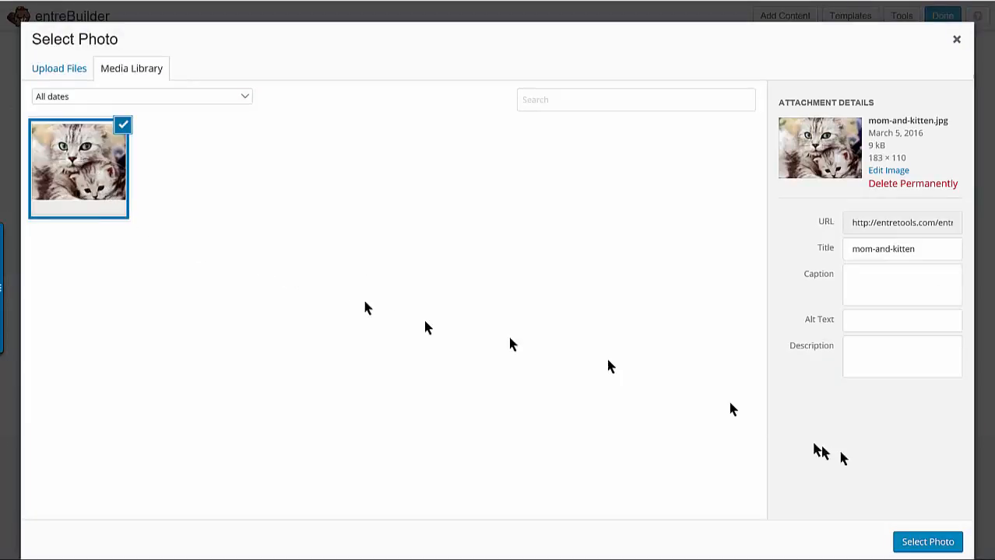
click(923, 542)
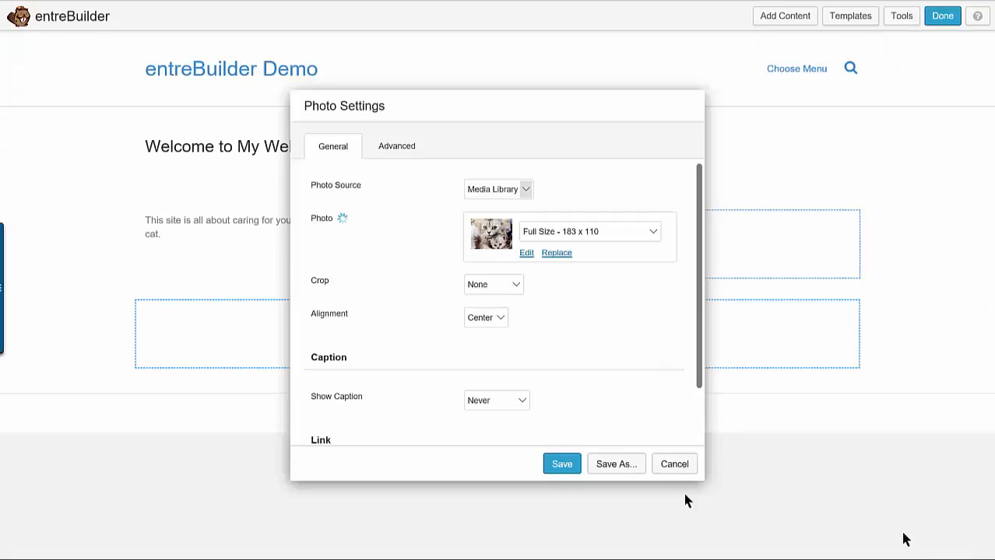
click(575, 469)
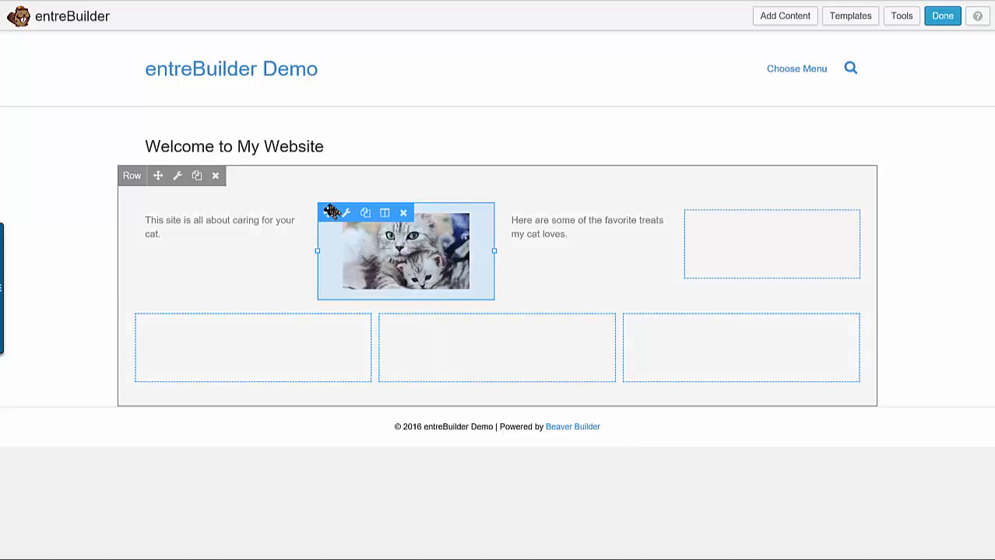
Move the cat photo into the middle of the lower three columns and view its Photo Settings without changing them
drag(333, 216, 447, 399)
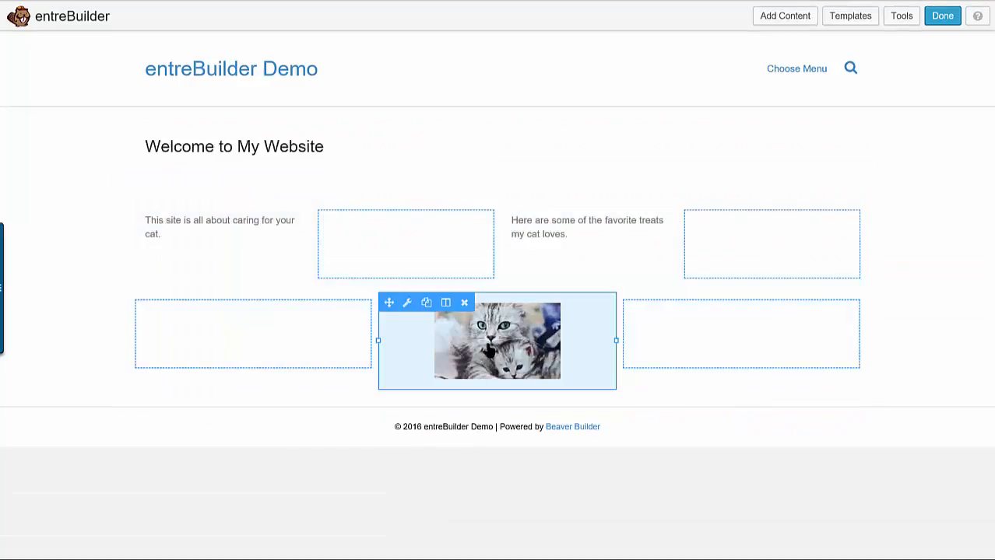
click(489, 349)
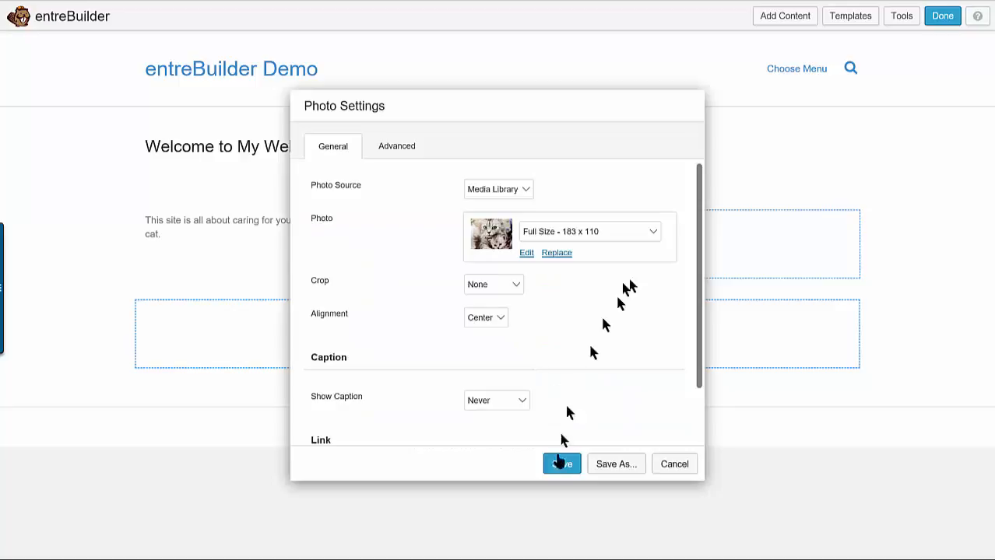
click(670, 467)
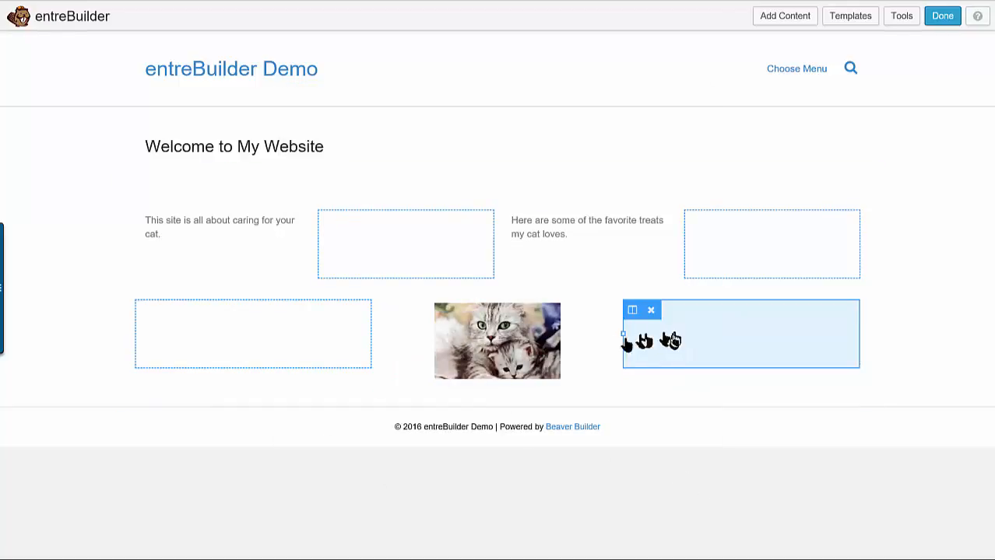
click(507, 334)
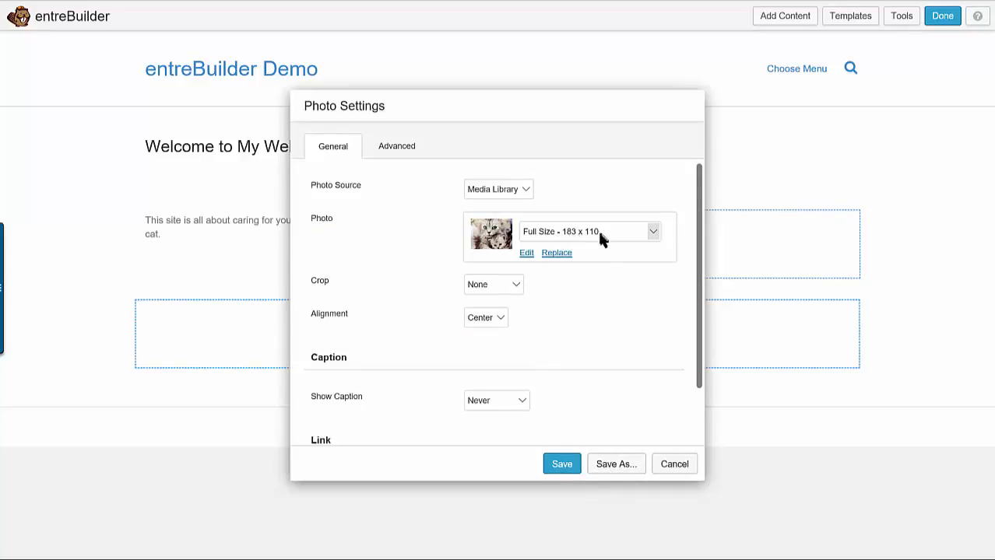
click(662, 471)
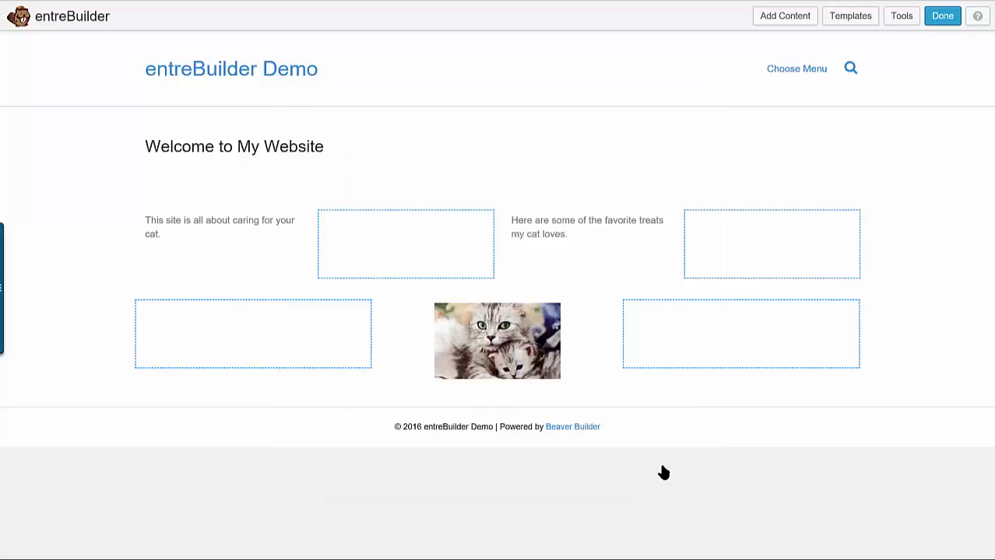
Move the cat photo back into the second of the upper four columns, between the two text modules
mouse_move(469, 353)
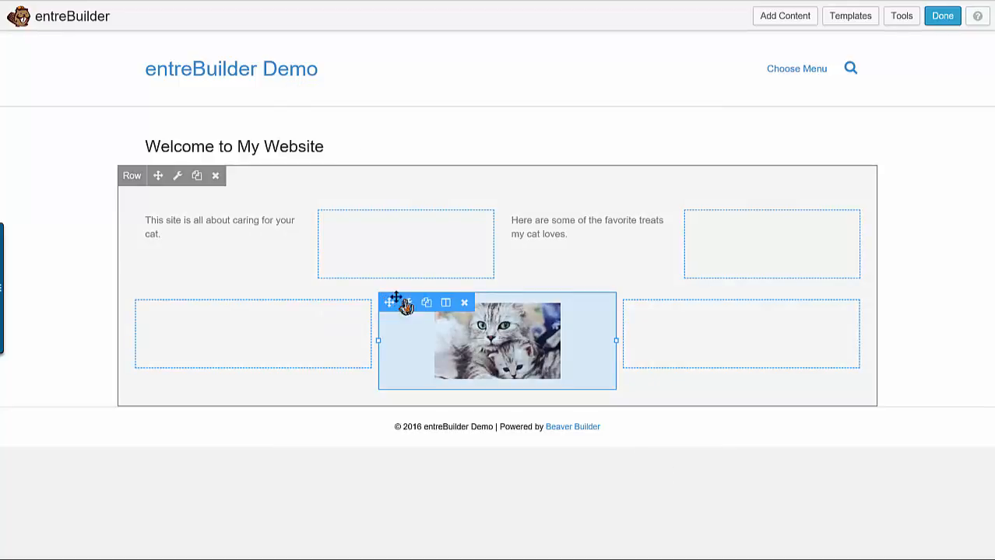
drag(392, 301, 364, 310)
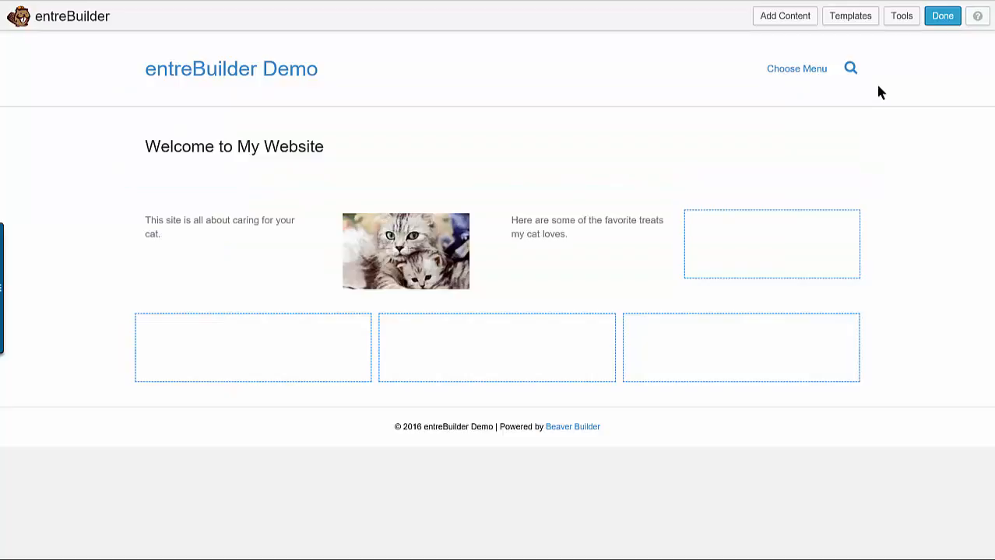
Add a Callout module from the advanced modules to the first of the lower three columns
click(805, 29)
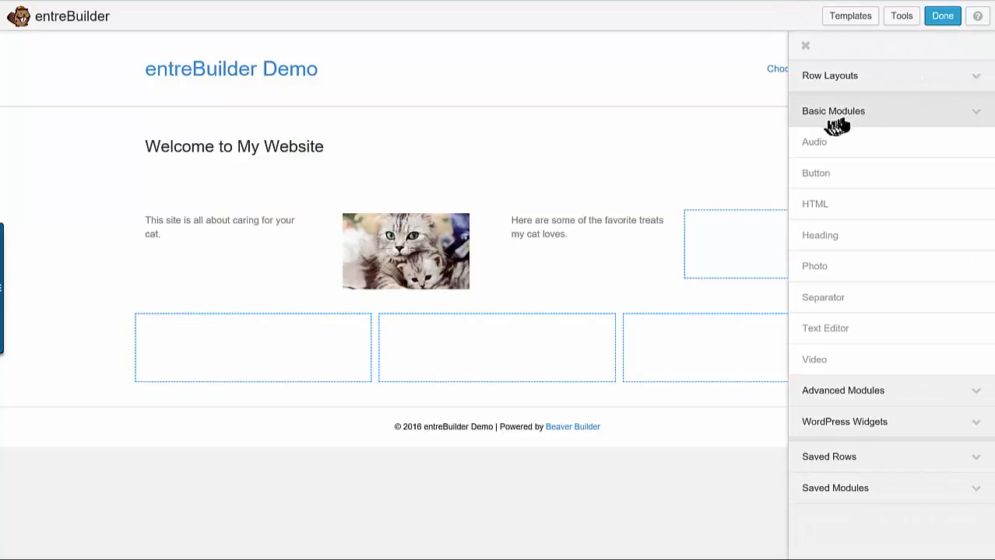
click(908, 119)
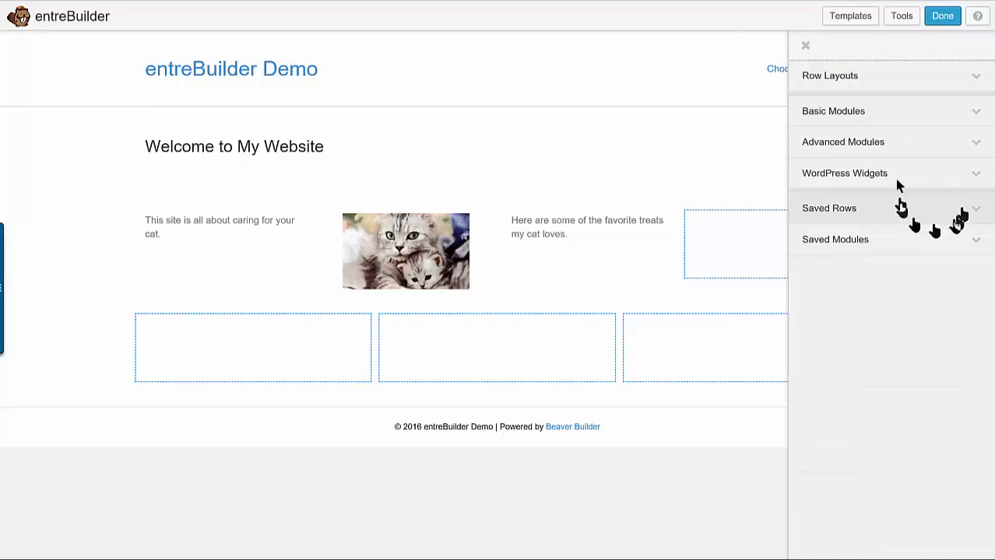
click(922, 143)
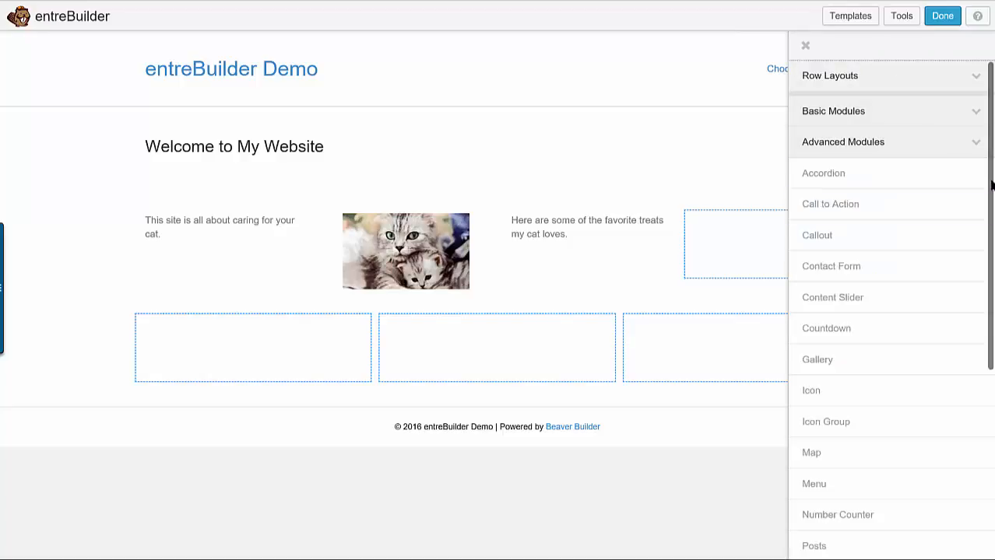
drag(991, 185, 991, 212)
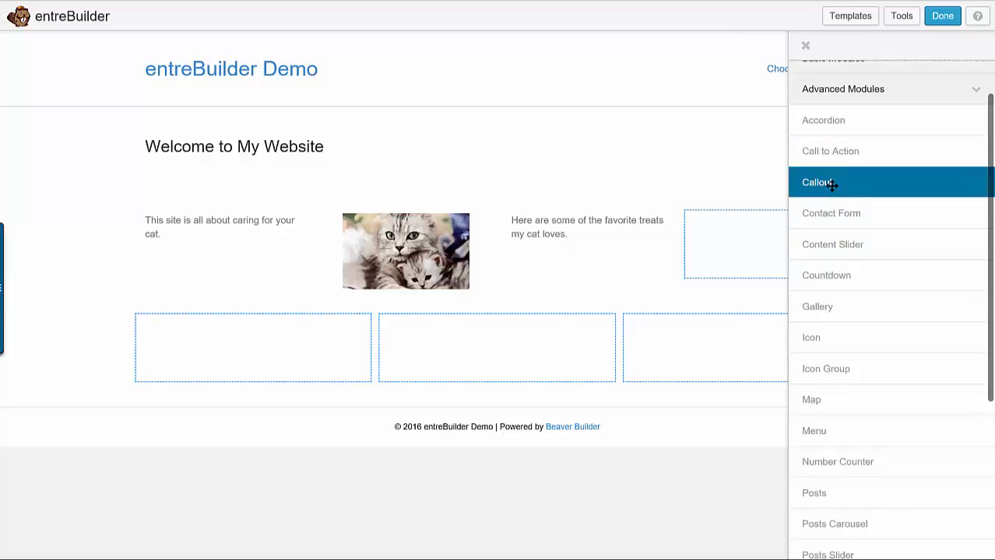
drag(829, 184, 284, 439)
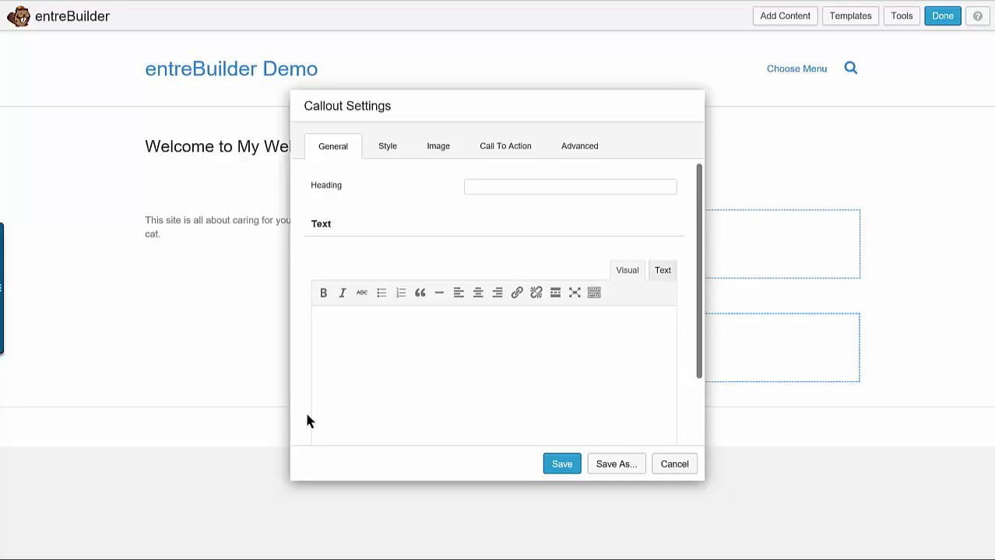
Set the callout's heading to "Favorite Cat Toys"
click(589, 185)
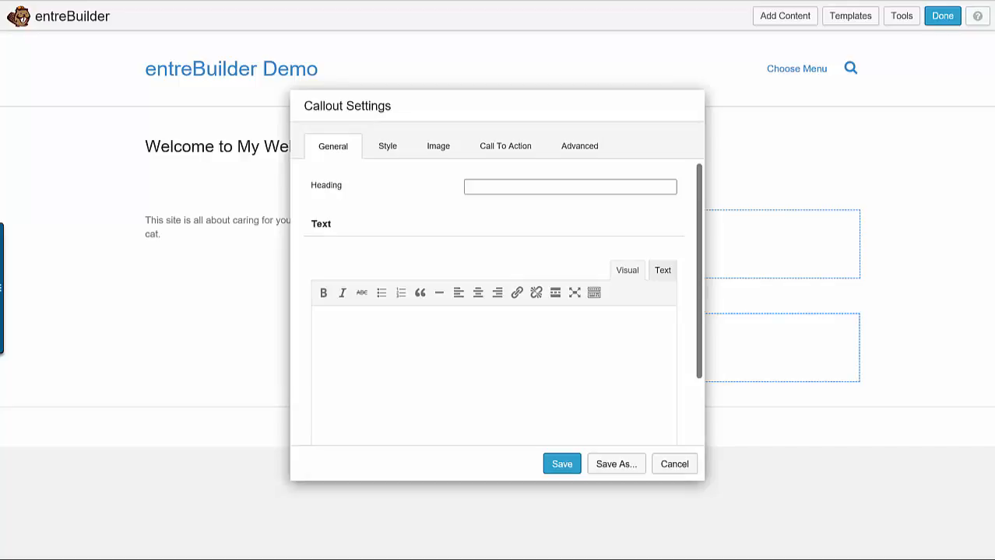
click(548, 186)
text(Favorite )
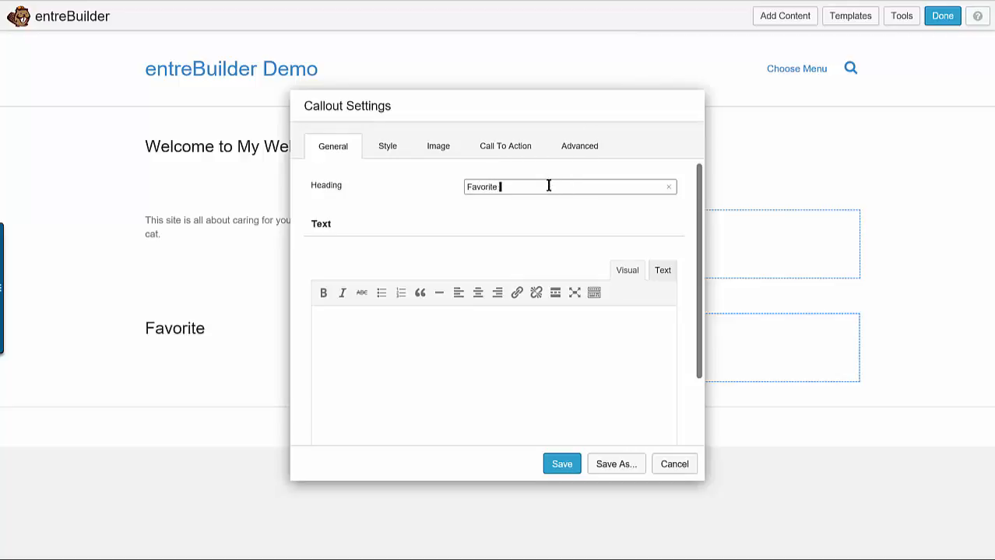
text(Cat )
text(Toy)
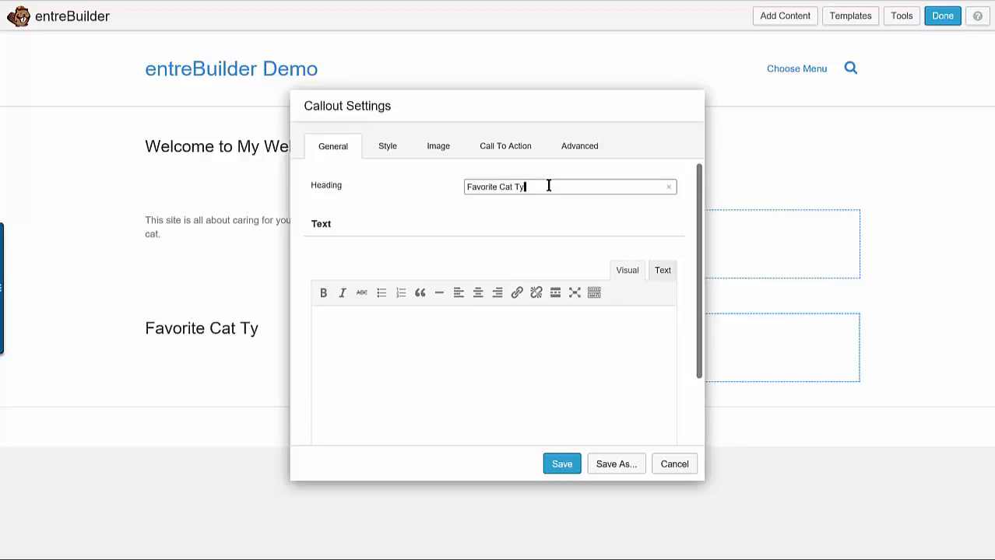
key(BackSpace)
text(oye)
key(BackSpace)
text(s)
Enter the callout's body text "My cat loves playing. Check out some of my favorite toys right here."
click(463, 344)
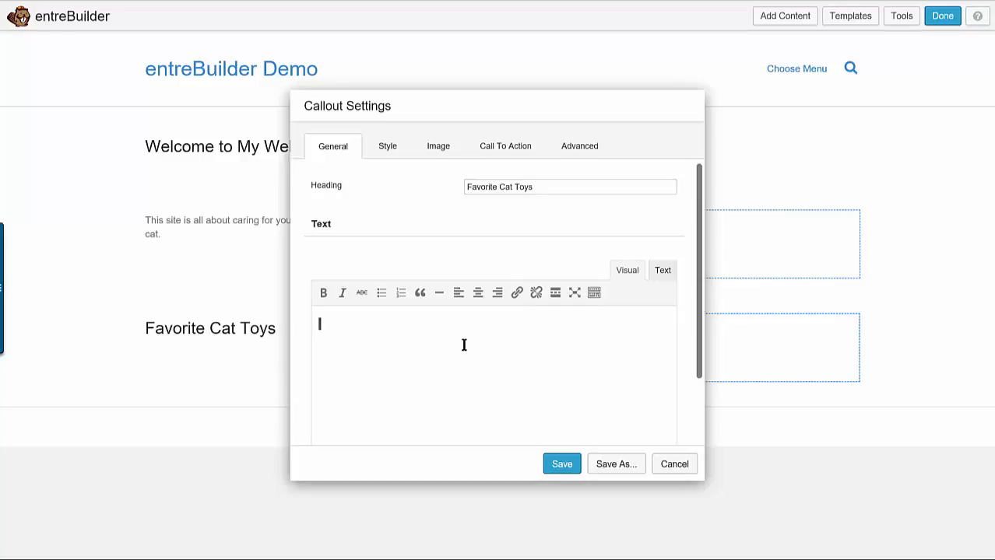
text(My cat l)
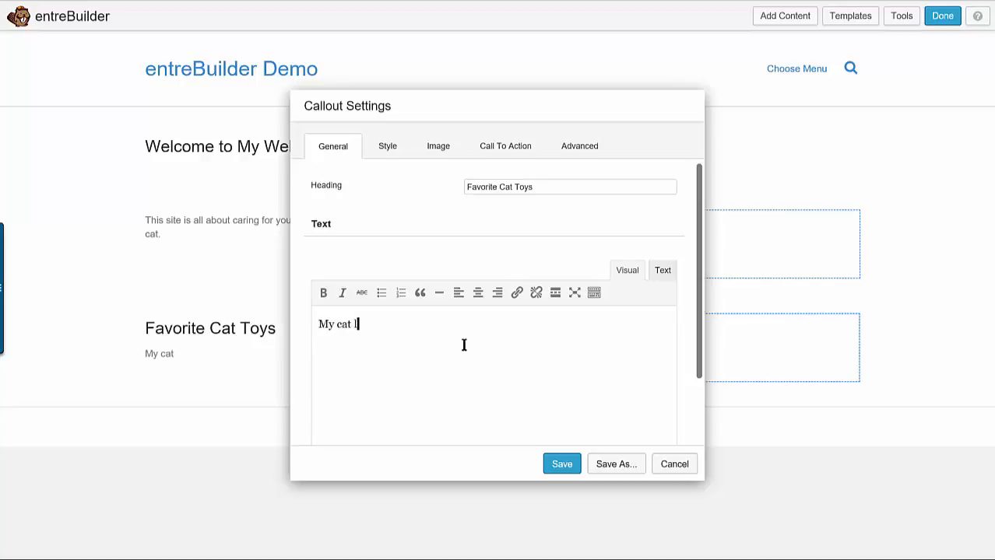
text(oves play)
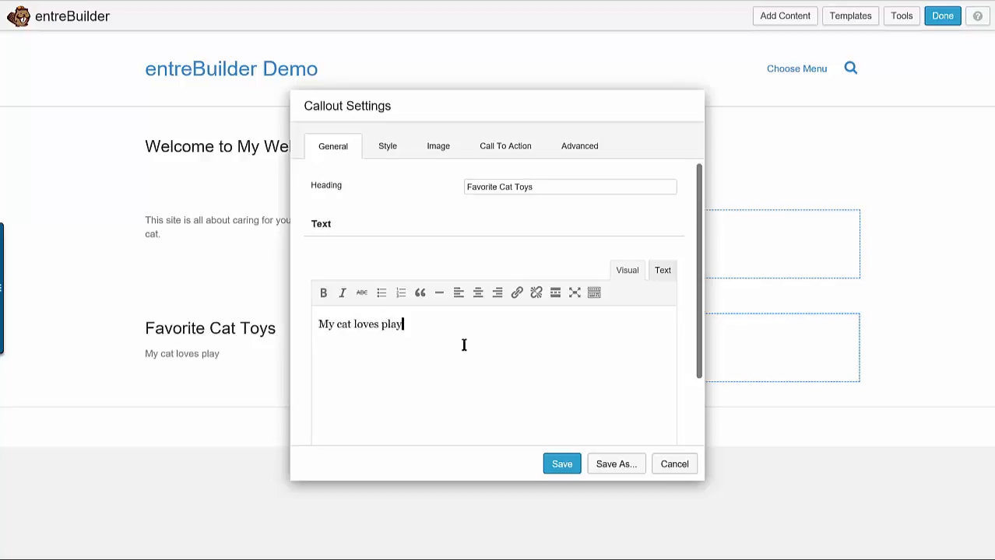
text(ing. Check )
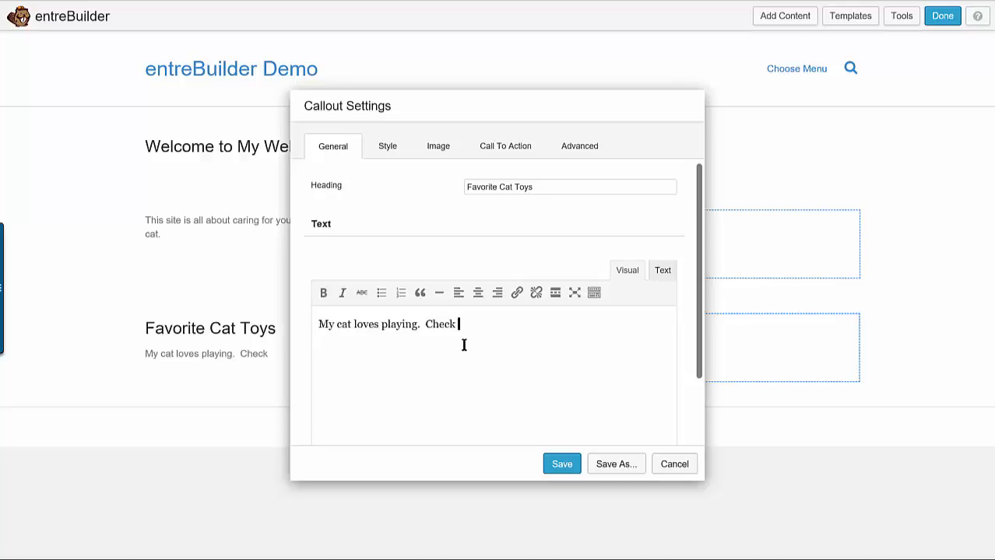
text(out some of my fa)
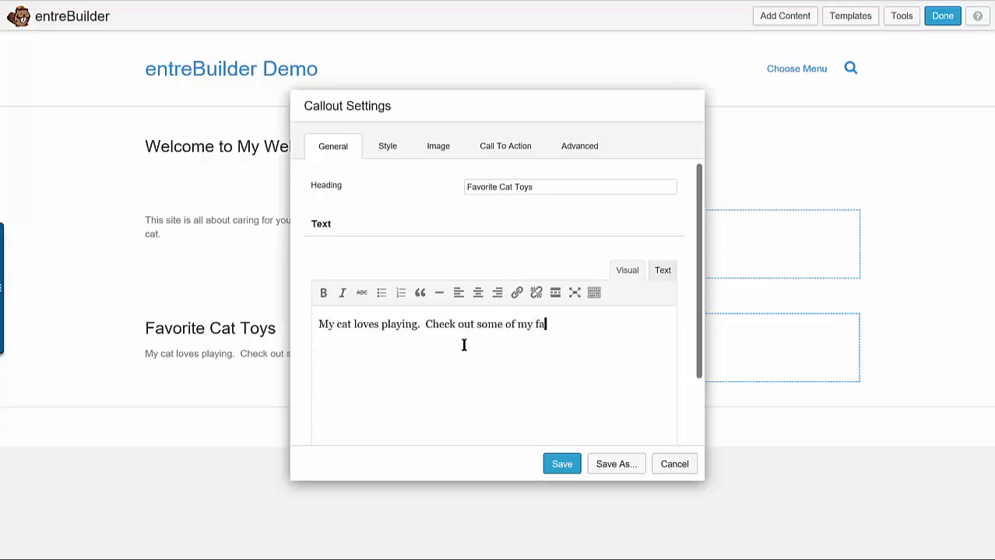
text(vorite toy)
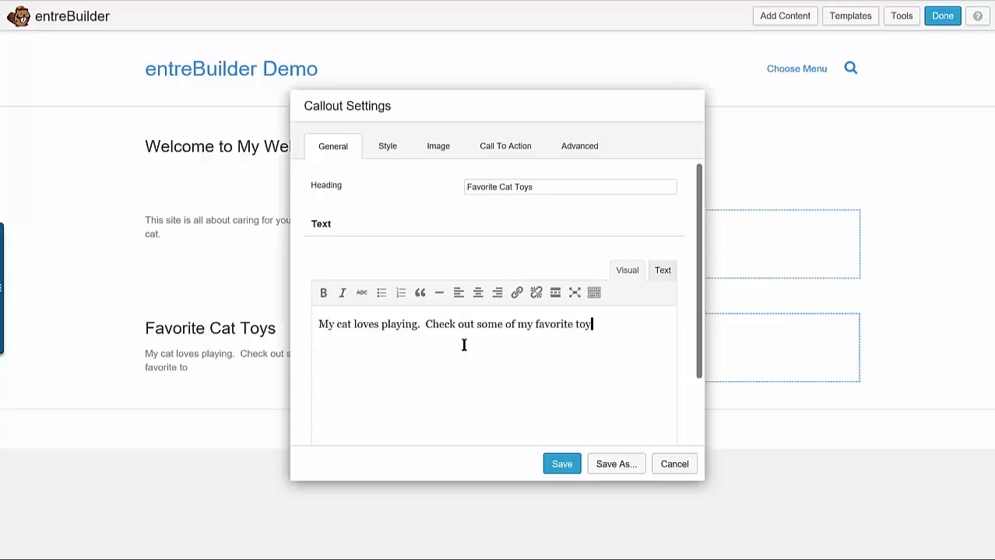
text(s right here.)
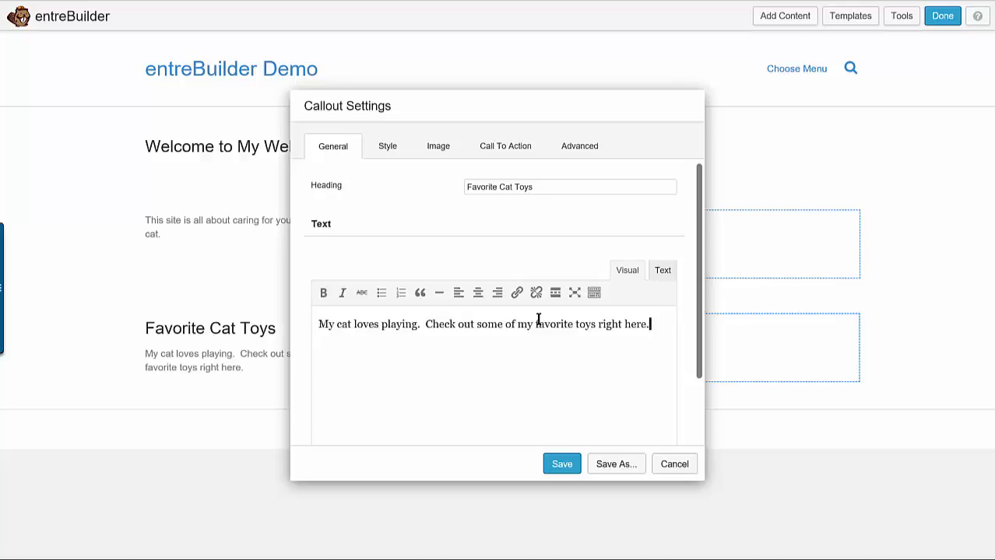
Keep the callout's image type as Photo, upload cat-toy-sleeper.jpg to the Media Library and select it as the callout's photo
click(432, 149)
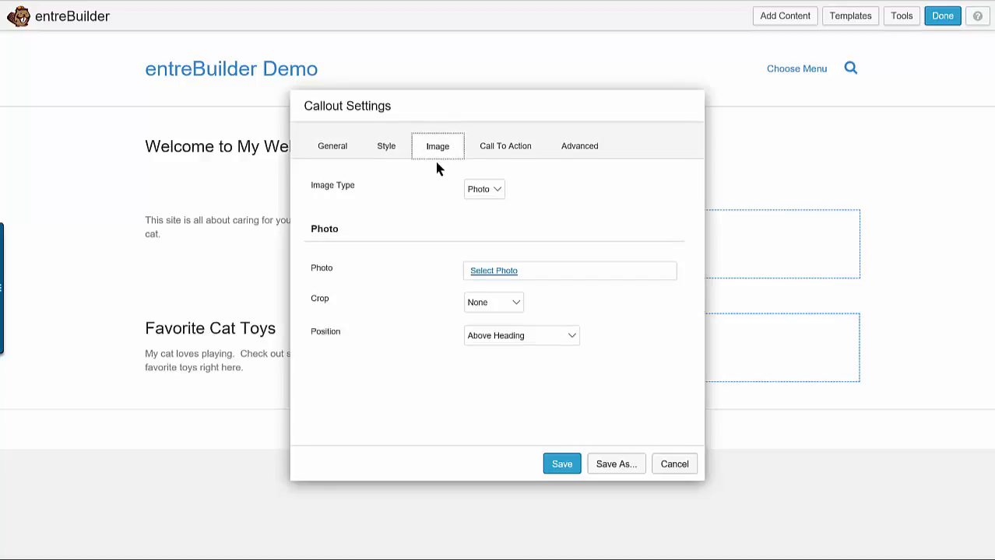
click(496, 190)
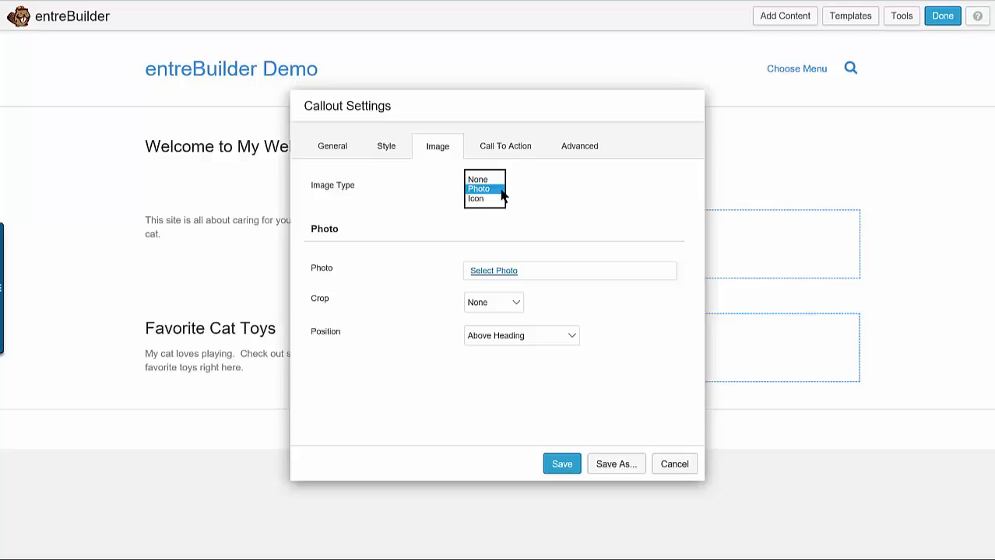
click(501, 191)
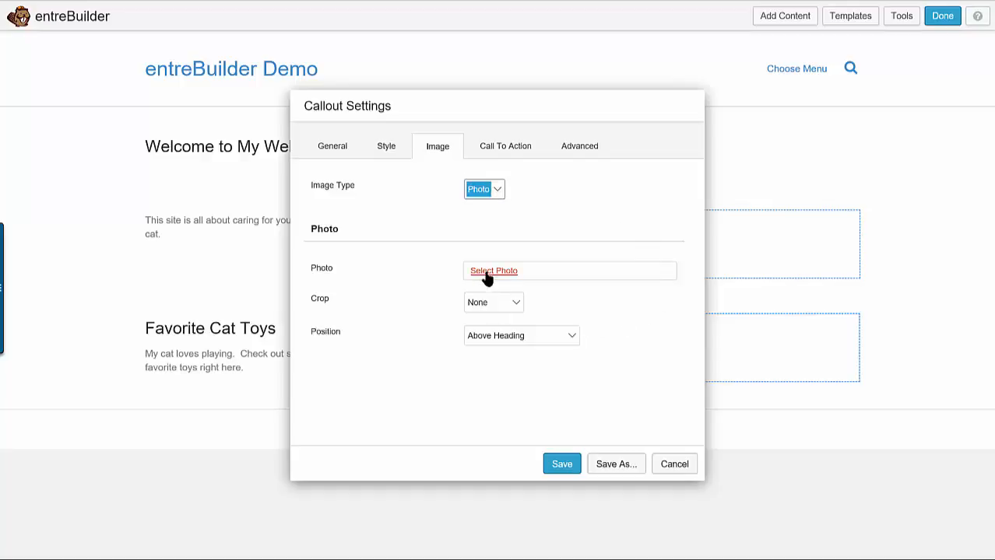
click(488, 274)
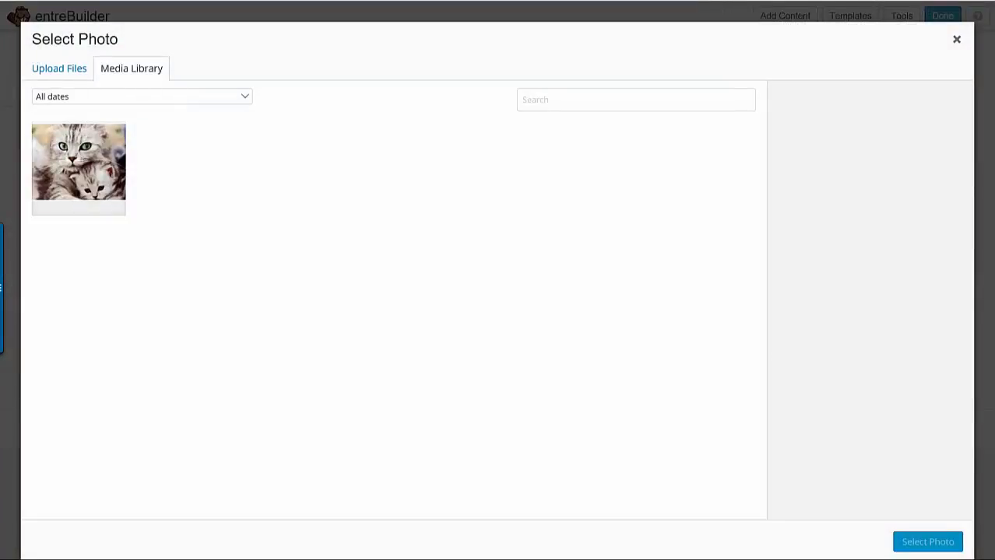
drag(436, 67, 277, 216)
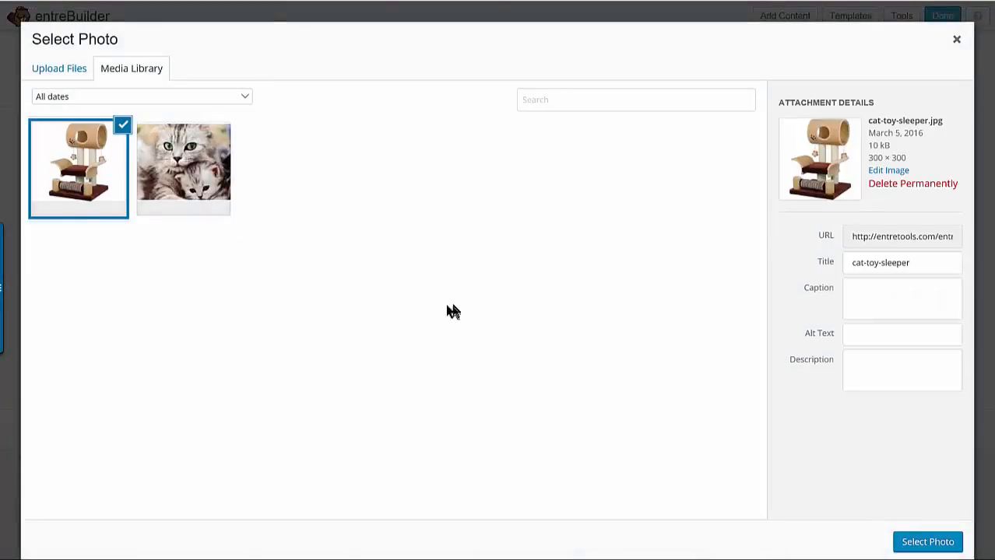
click(938, 546)
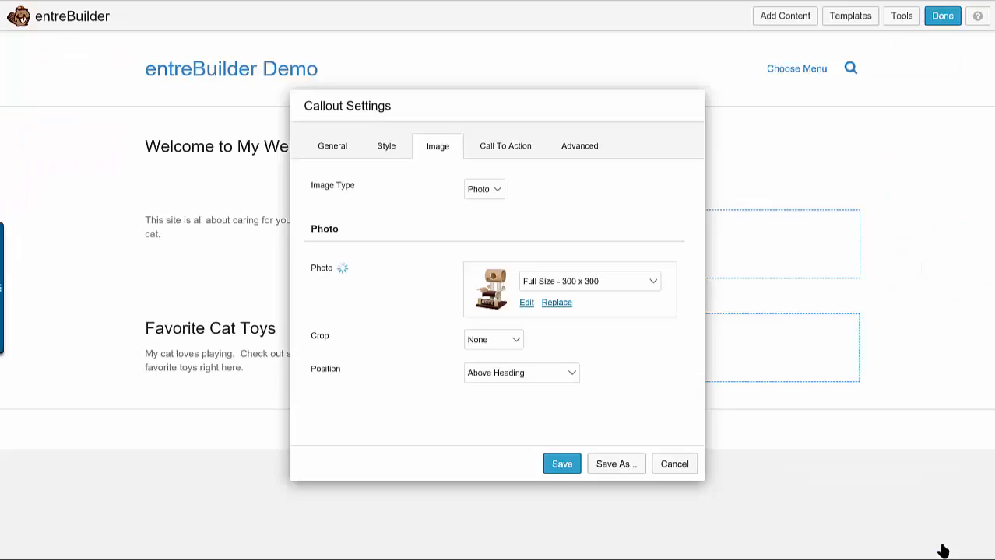
Set the callout photo's size to Thumbnail - 150 x 150 and save the module
click(652, 282)
click(604, 273)
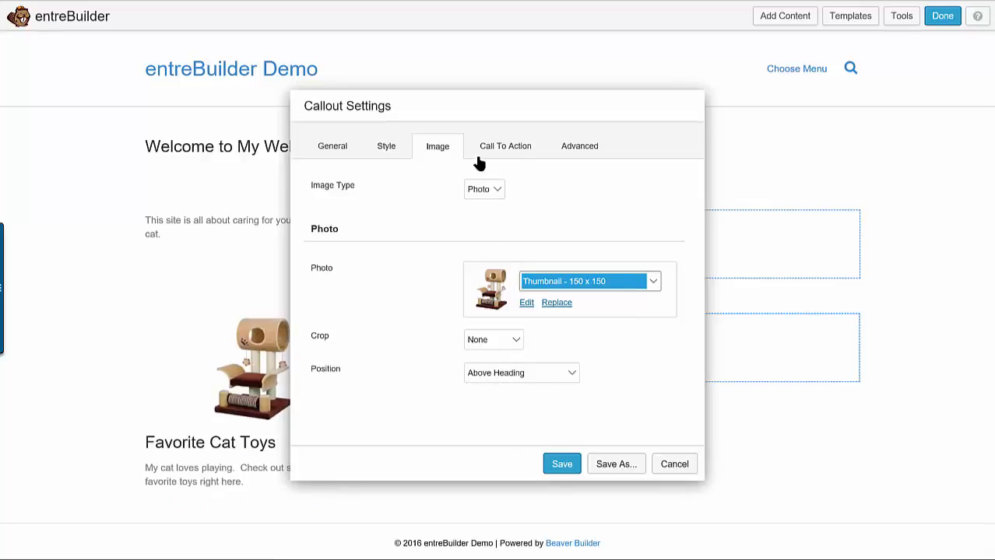
click(564, 467)
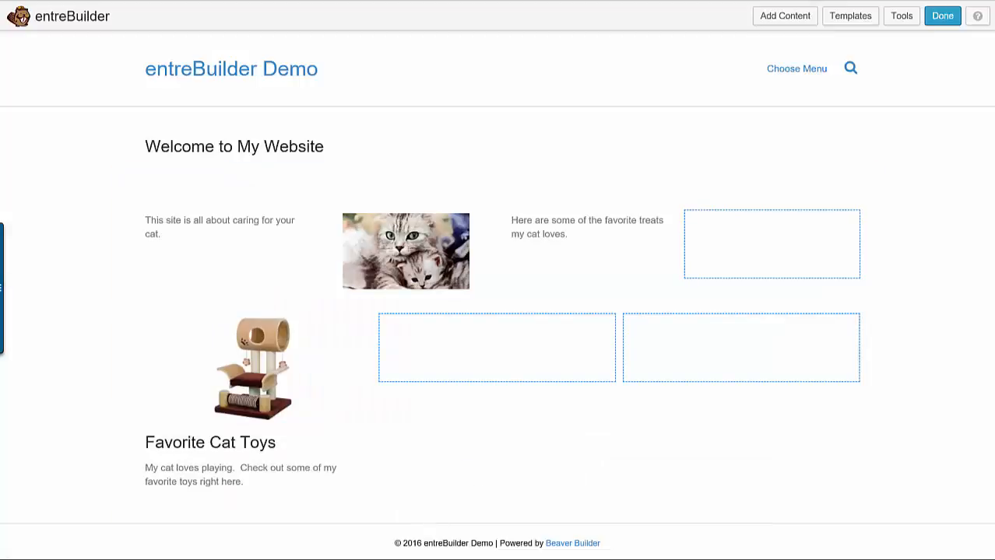
Reopen the Favorite Cat Toys callout's settings, set its overall alignment to Center and save
mouse_move(201, 472)
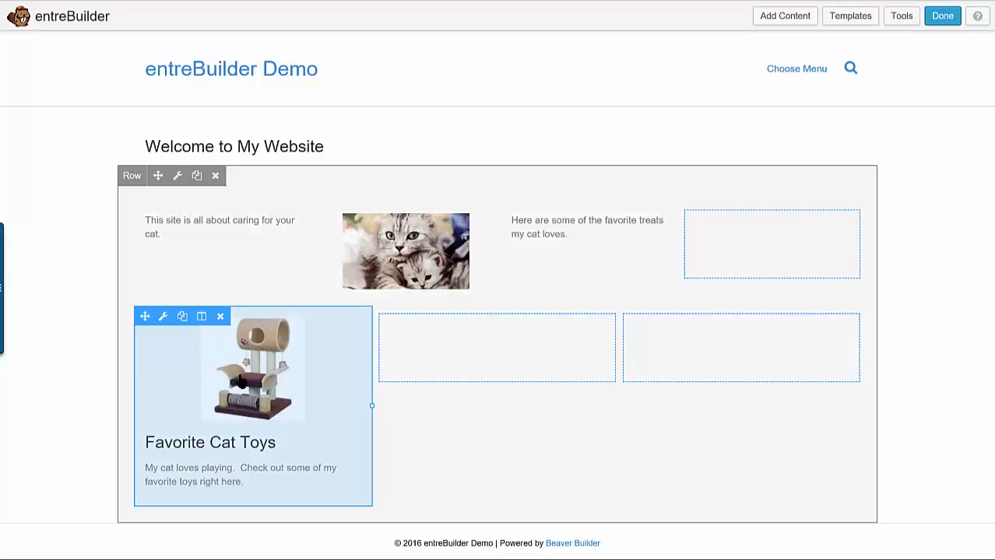
click(241, 381)
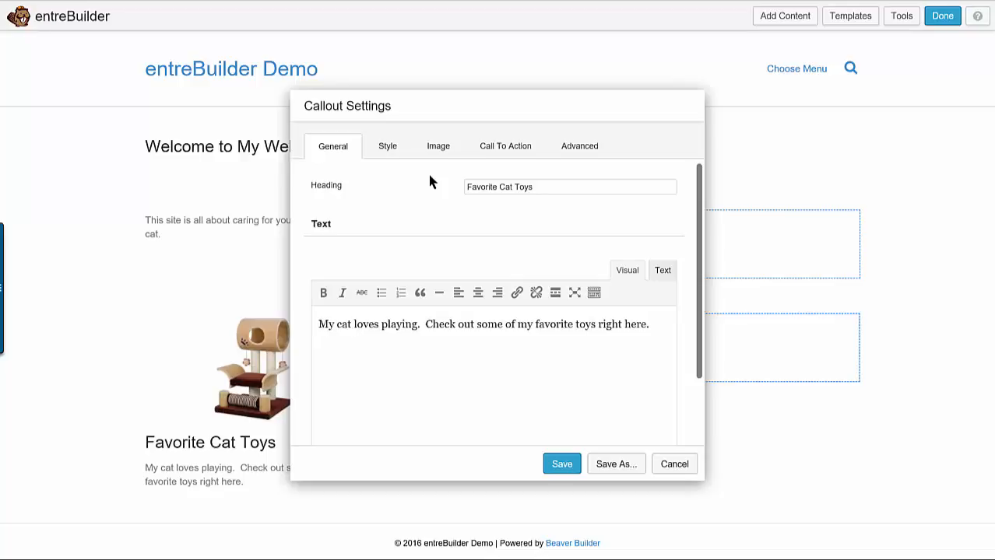
click(436, 152)
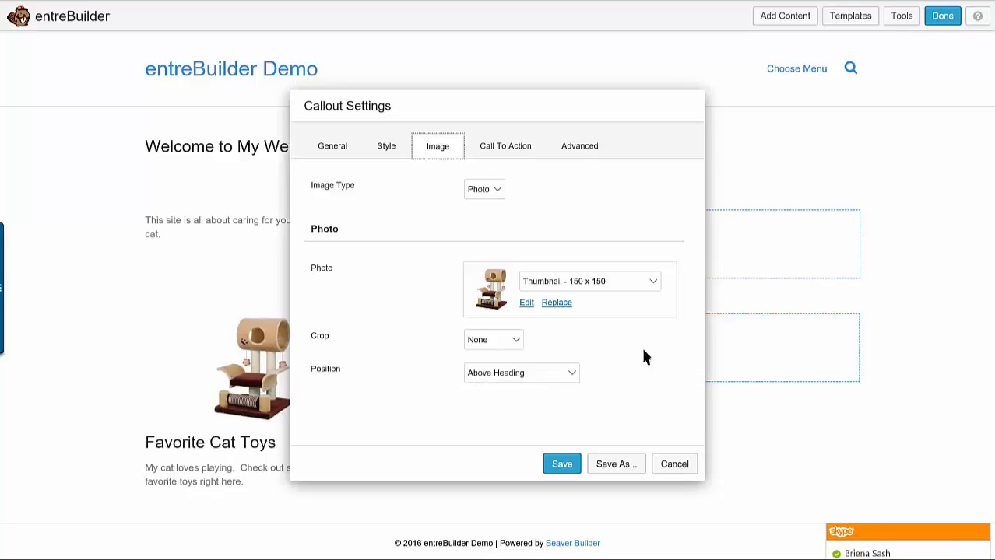
click(400, 154)
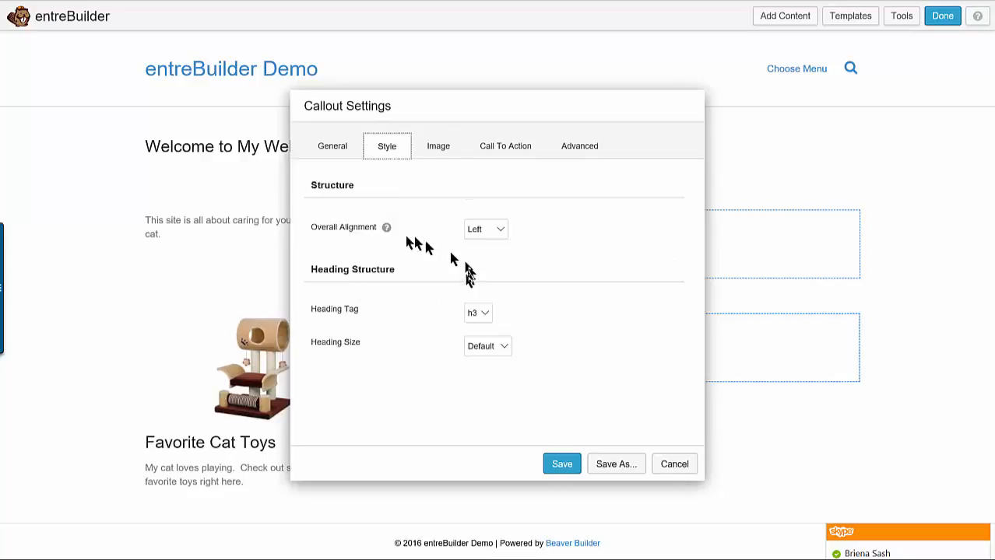
click(501, 236)
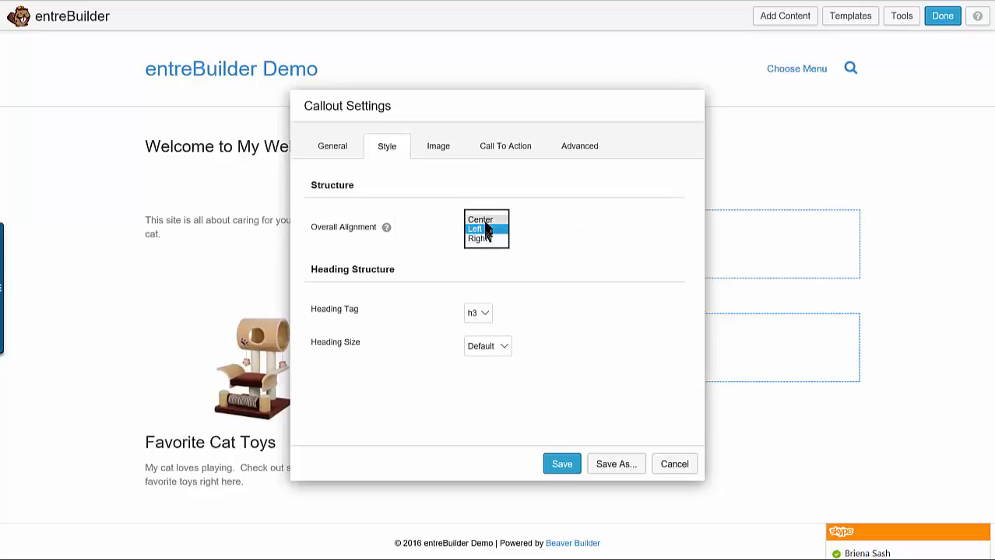
click(483, 221)
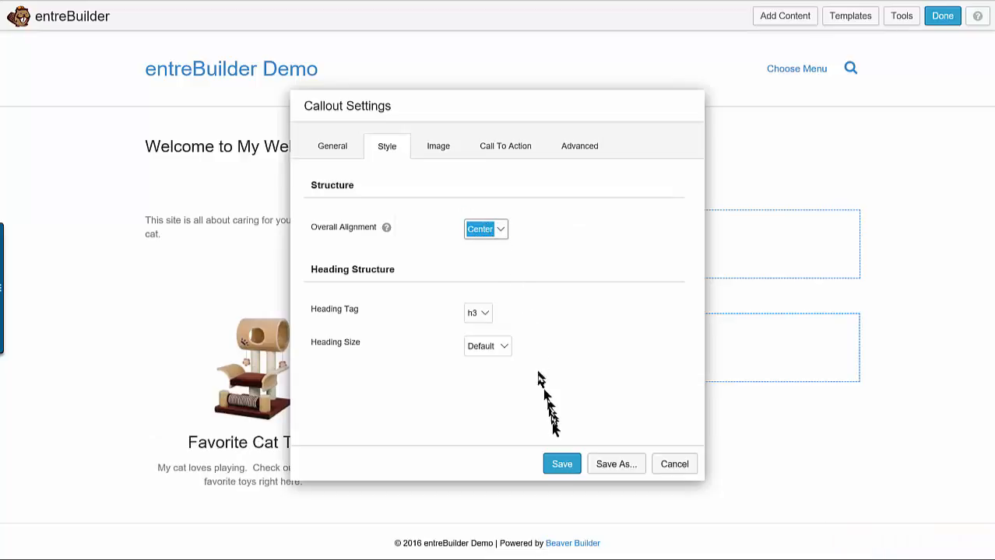
click(562, 466)
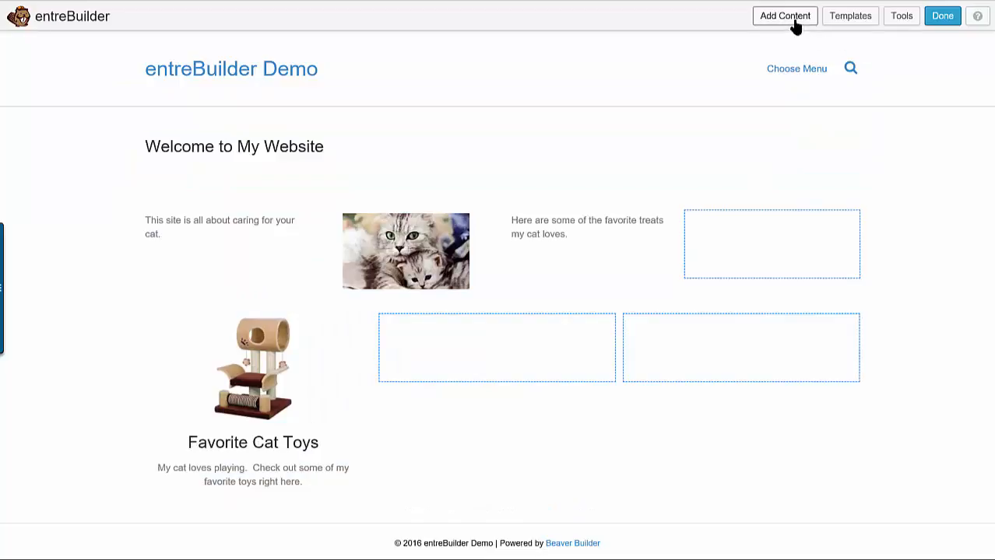
Add a Testimonials module to the last column of the Favorite Cat Toys row and review its general and slider settings
click(796, 26)
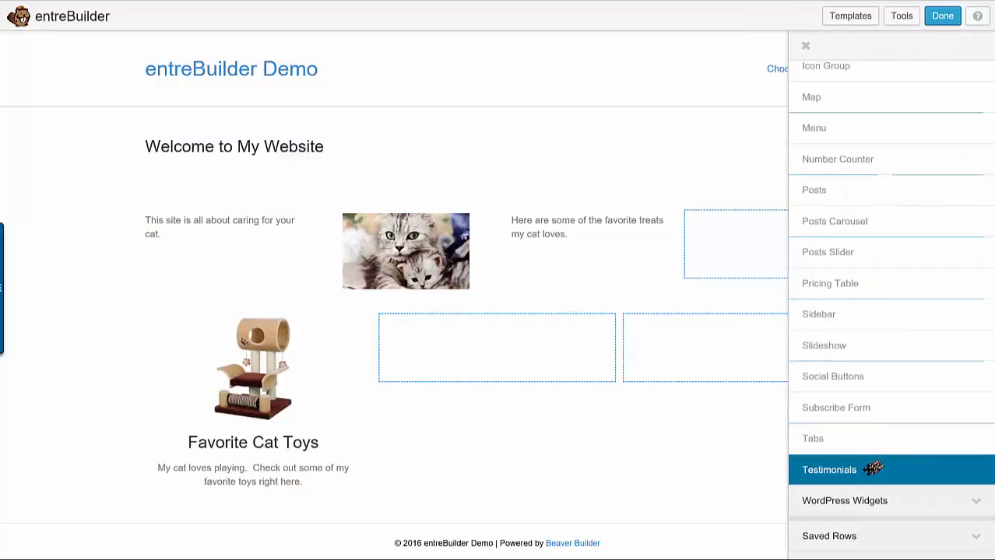
drag(865, 472, 684, 405)
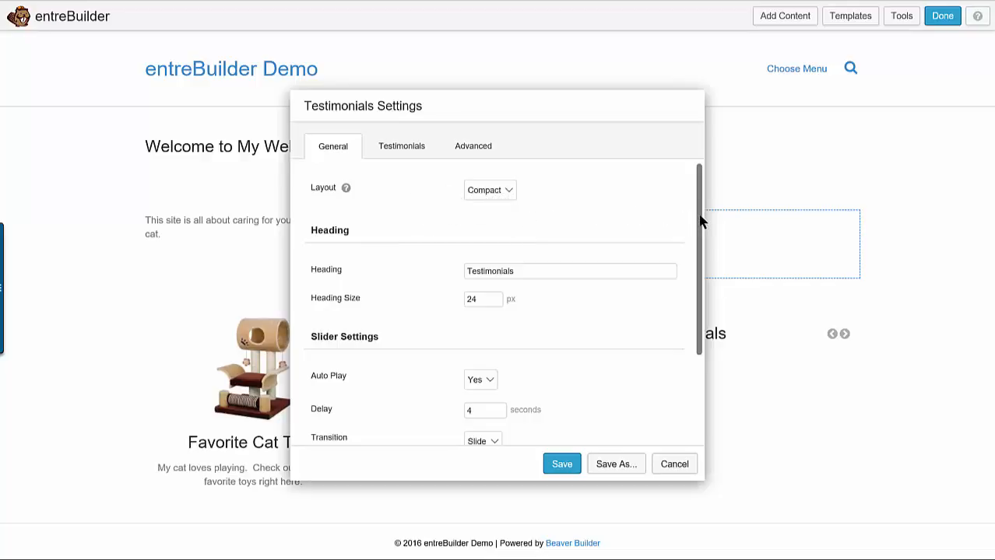
drag(699, 225, 698, 333)
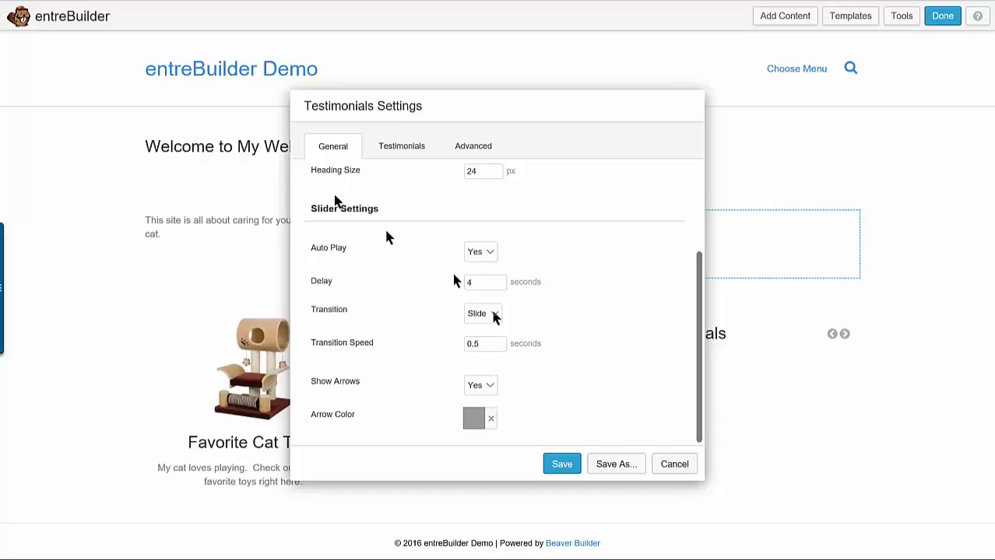
Fill in the first testimonial with the text "This is the best cat toy. Elmer loves it!" and save it
click(397, 149)
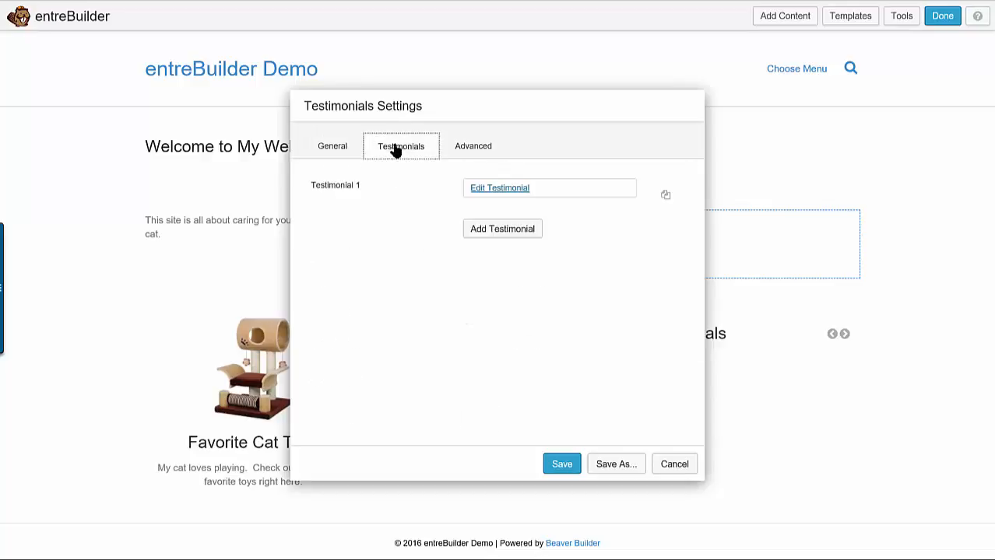
click(506, 193)
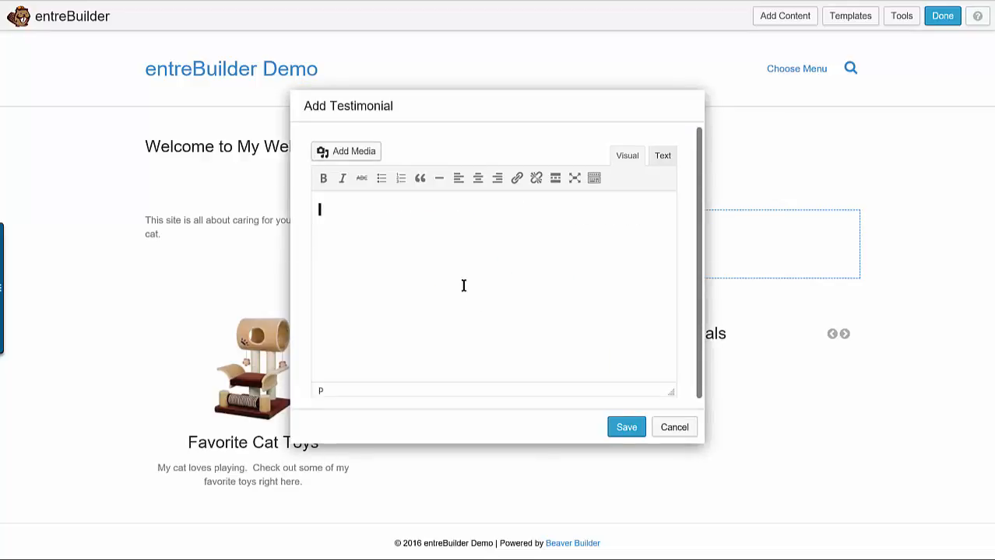
text(This is the best ca)
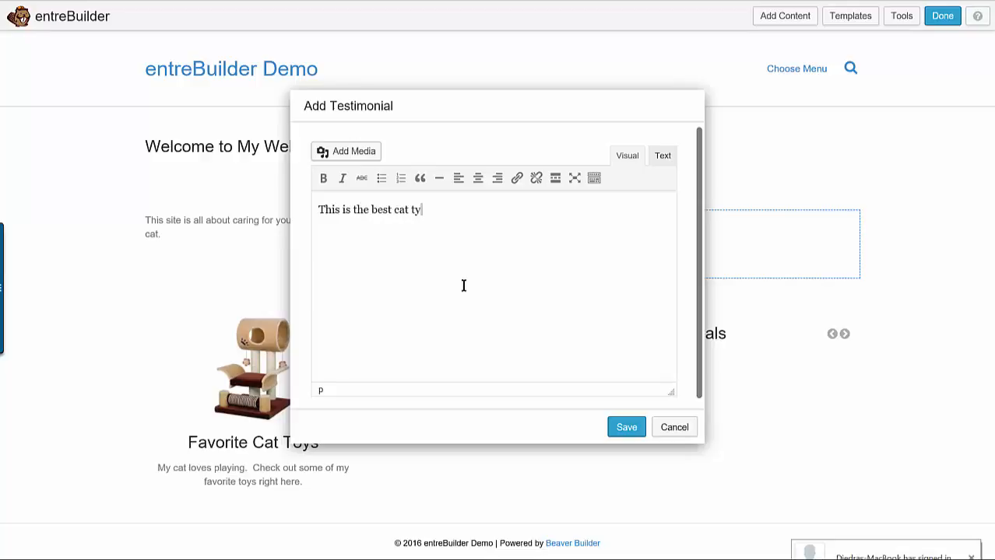
text(t toy.  Elmer)
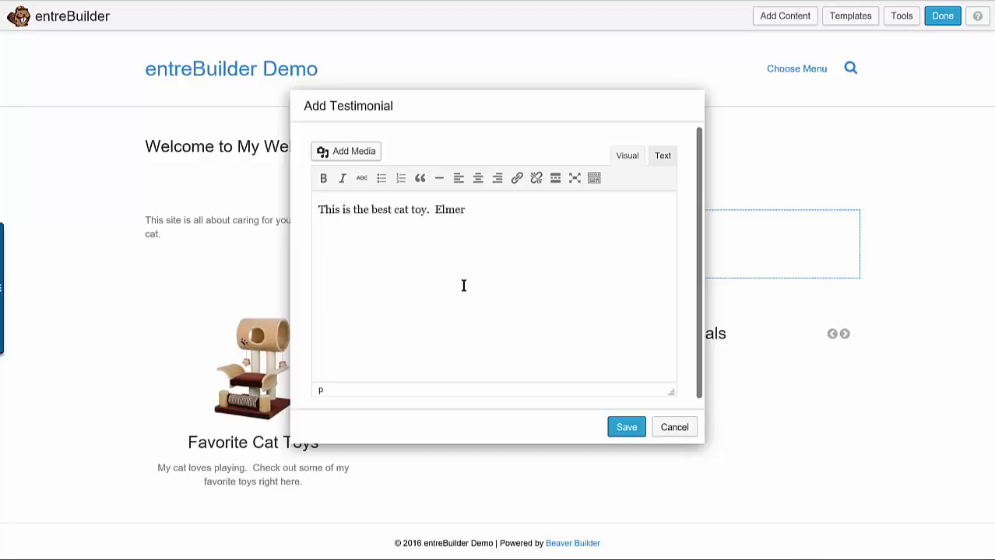
text( loves it!)
click(624, 428)
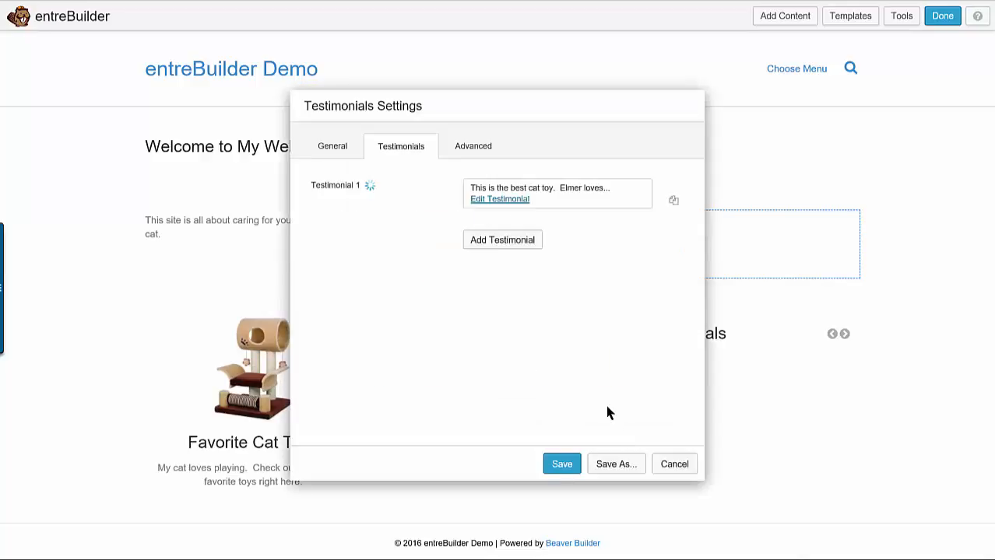
Add a second testimonial reading "Service was great. I had a question about allergy for my cat, and it was answered right away." and save it
click(496, 243)
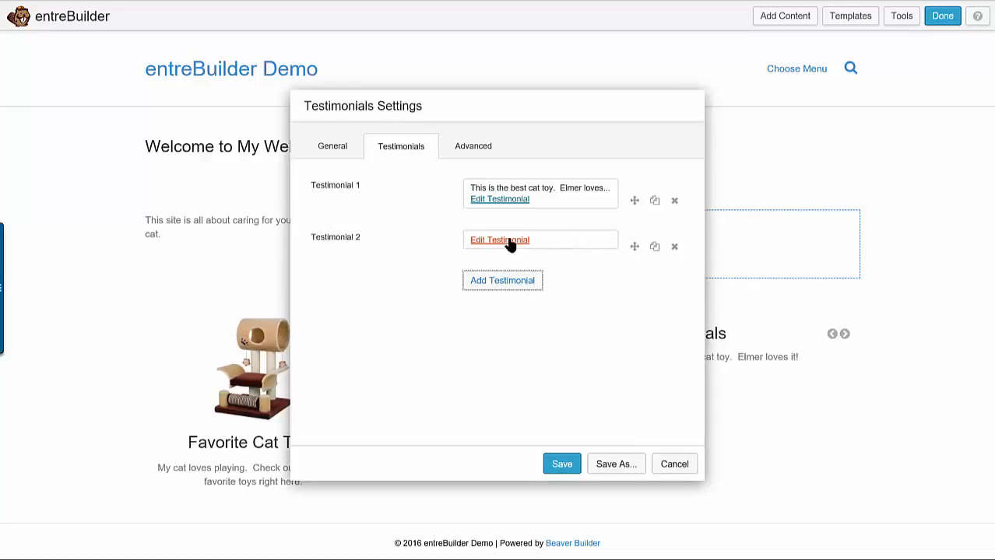
click(510, 244)
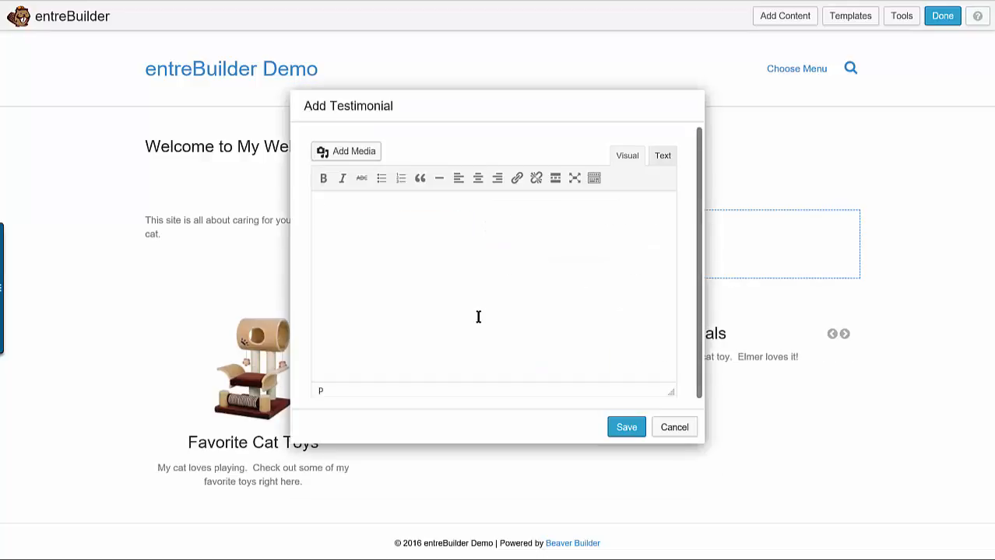
text(Service was great.  I has)
key(BackSpace)
key(BackSpace)
text(d a que)
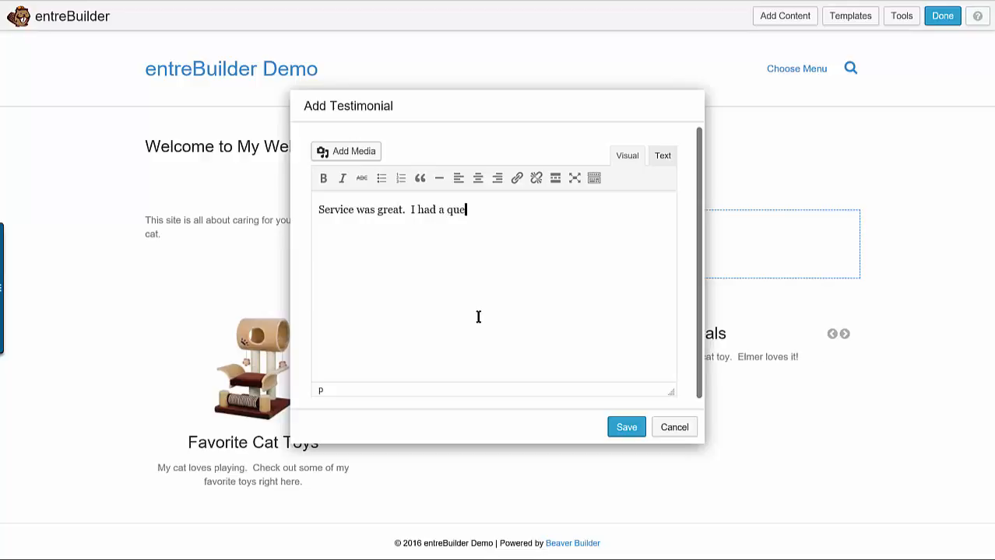
text(stion about alleryy for my cat, and it w)
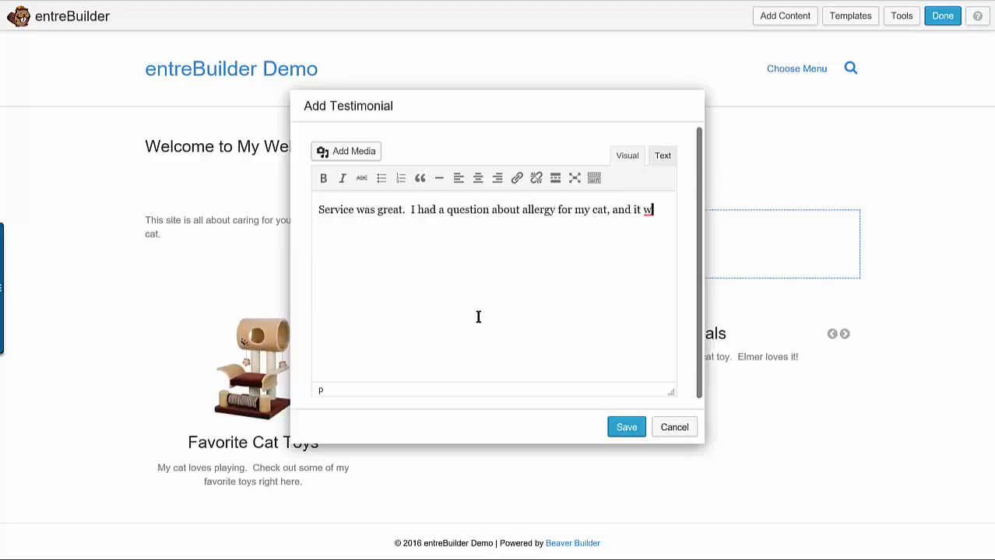
text(as answered right away)
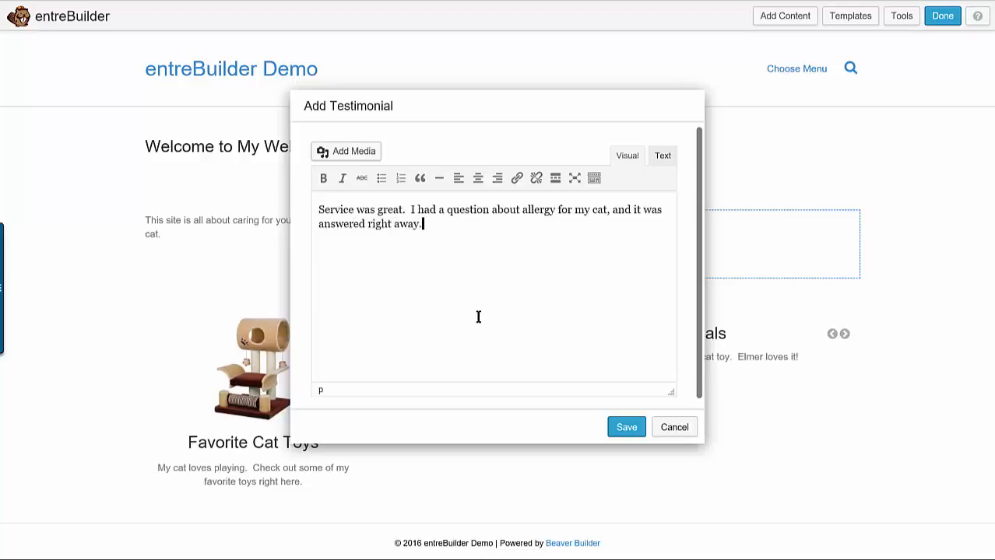
text(.)
click(633, 432)
Add a third testimonial reading "The hair brush was fantastic. It cleaned up the couch fantastic.", save it and save the Testimonials module
click(523, 294)
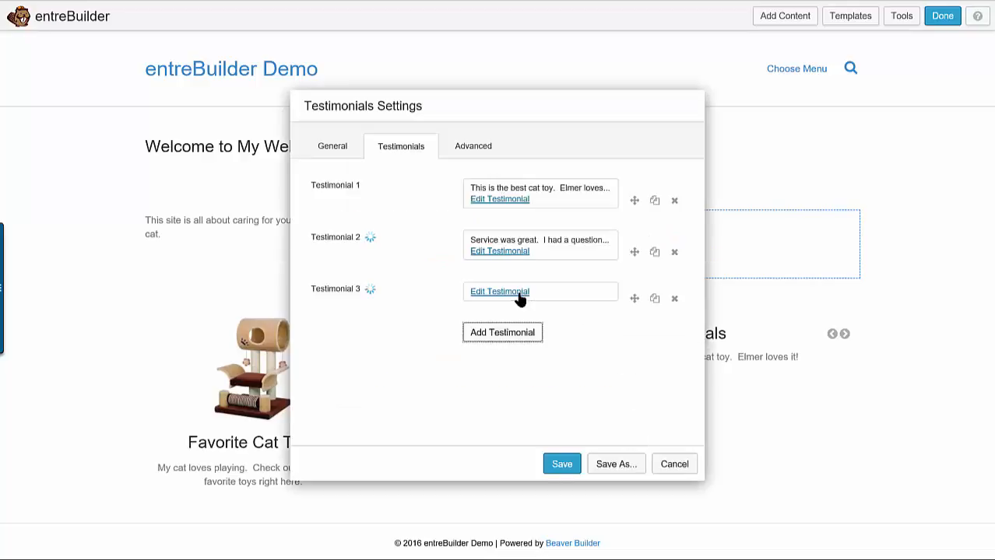
click(518, 295)
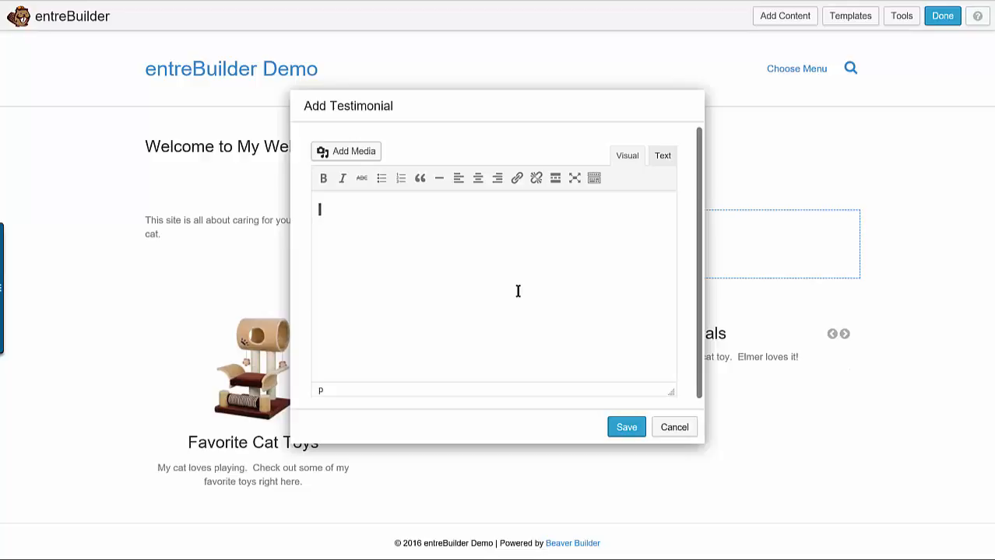
text(The hai)
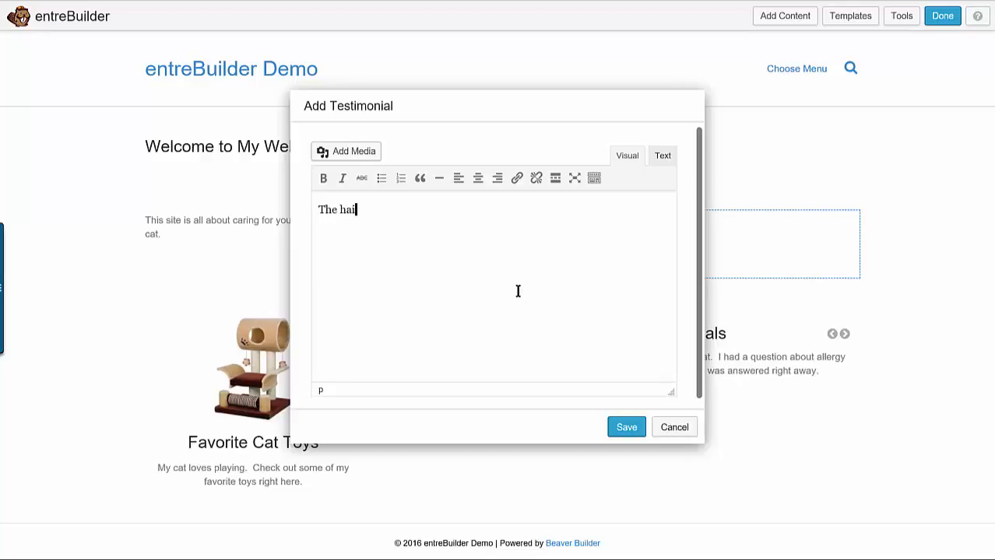
text(r brush w)
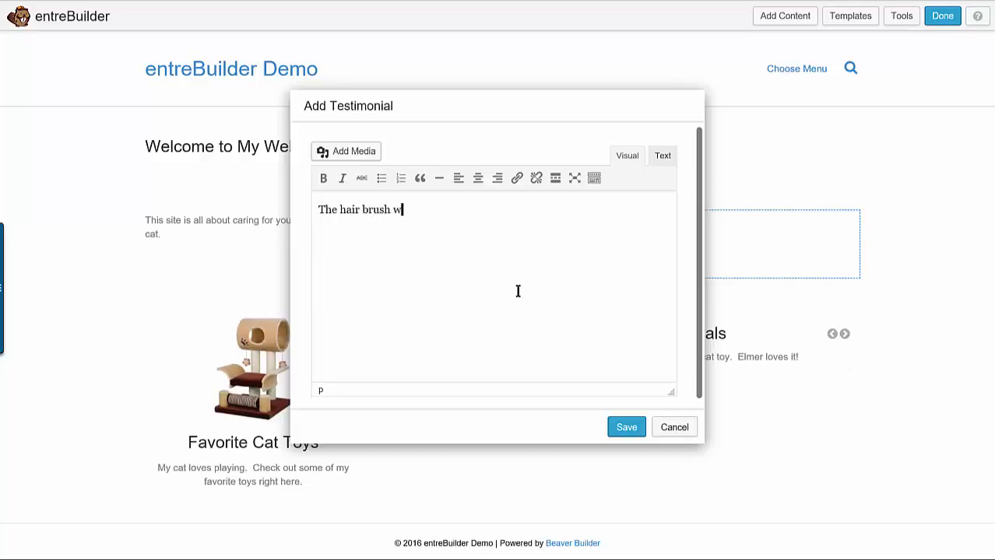
text(as fantan)
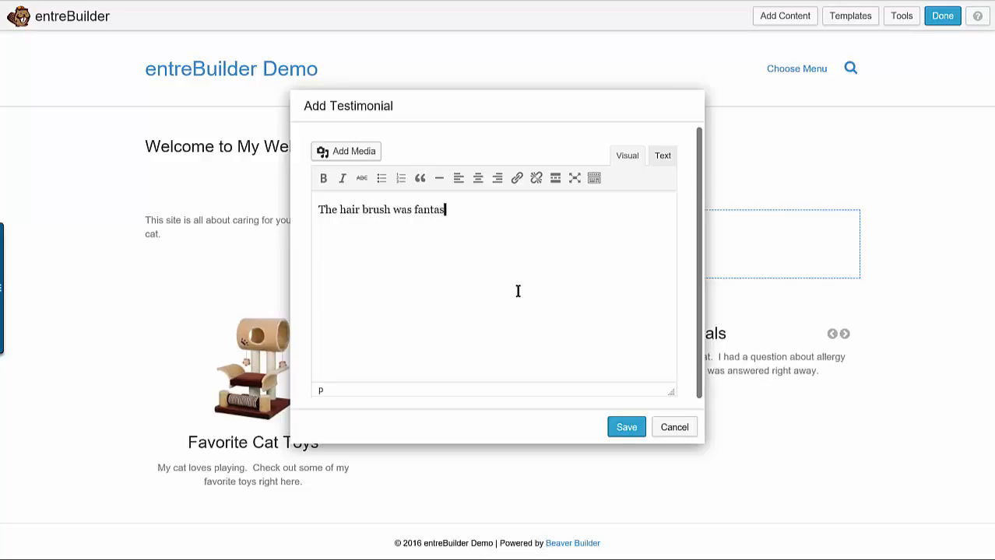
text(tic.  It )
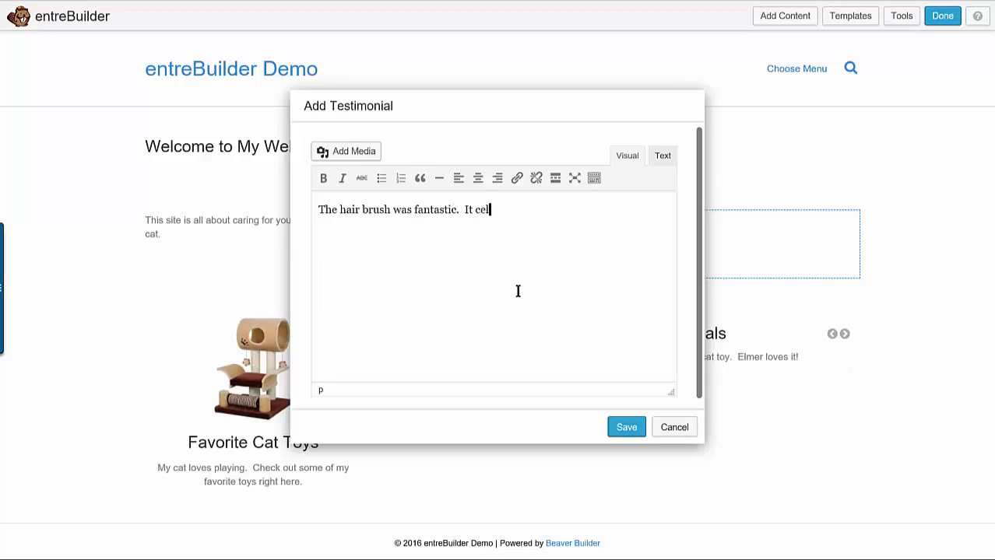
text(cleaned up they)
key(BackSpace)
text(couch )
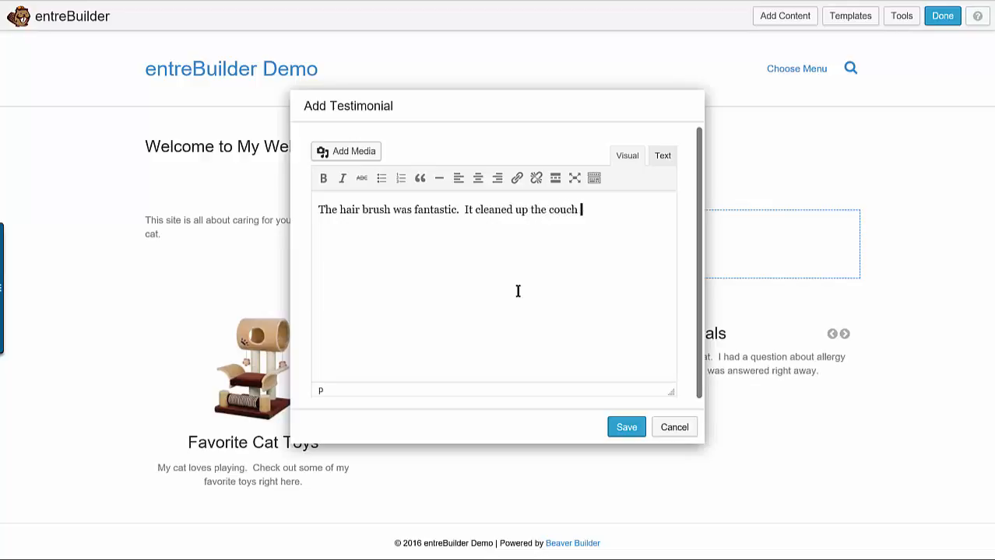
text(fantan)
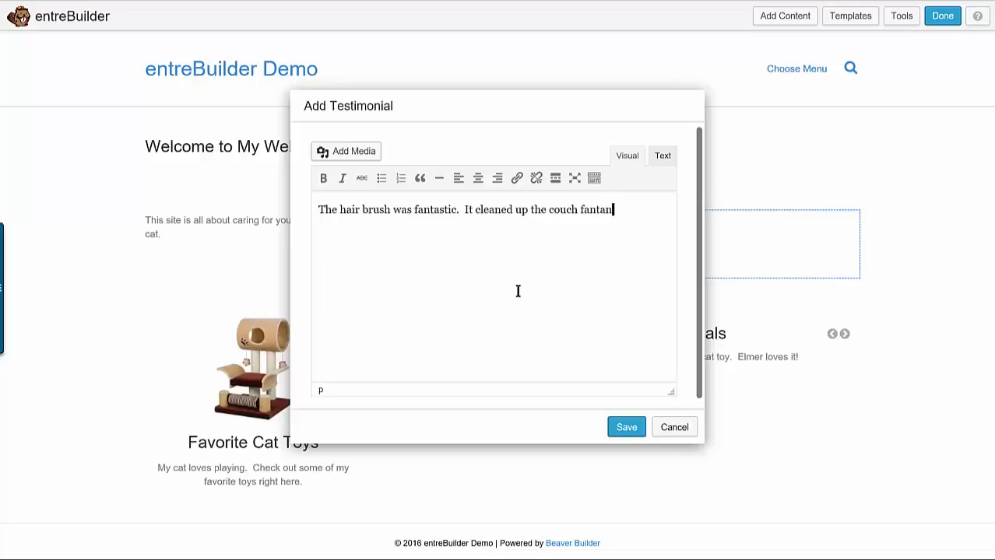
key(BackSpace)
text(stic.)
click(624, 431)
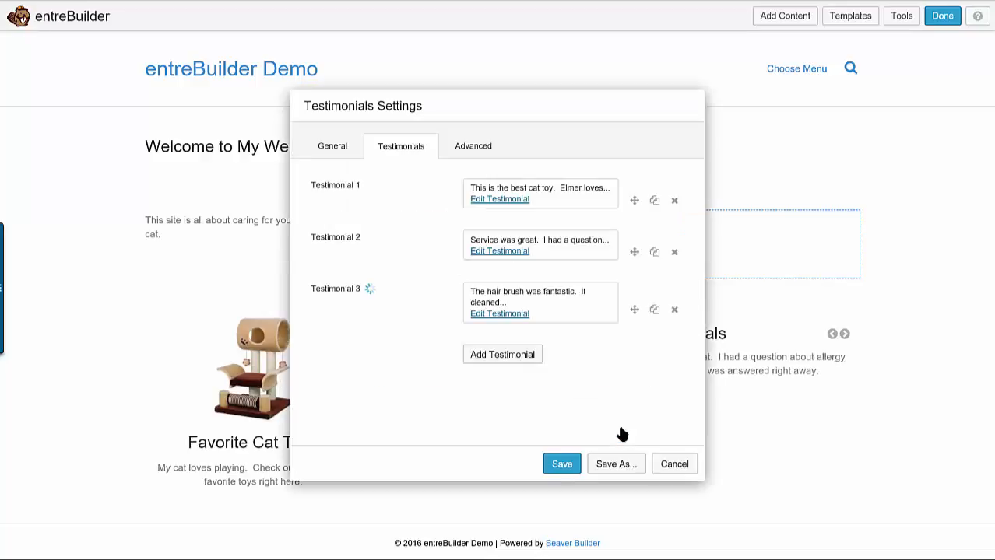
click(580, 464)
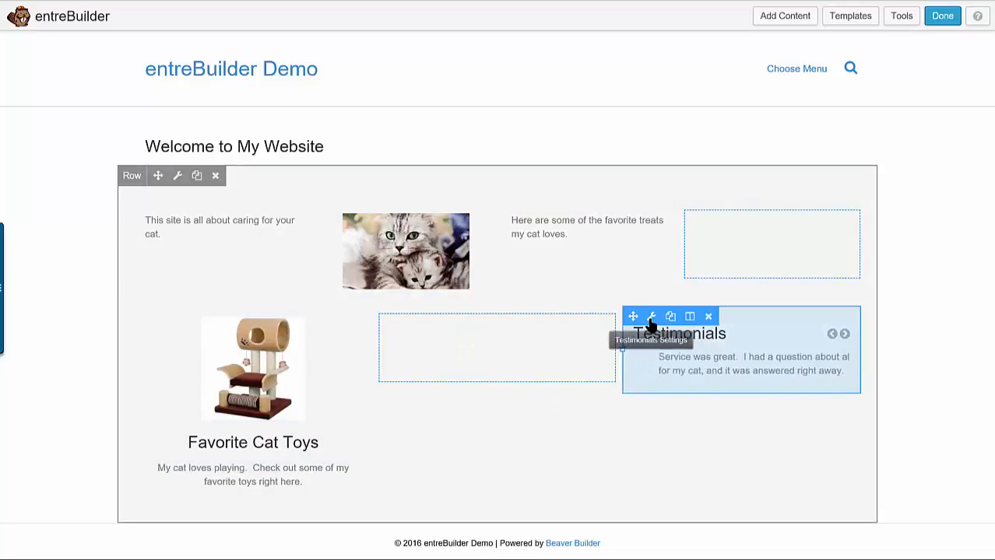
Reopen the Testimonials module's settings and examine its advanced margin, responsive layout, animation and CSS selector options
click(651, 317)
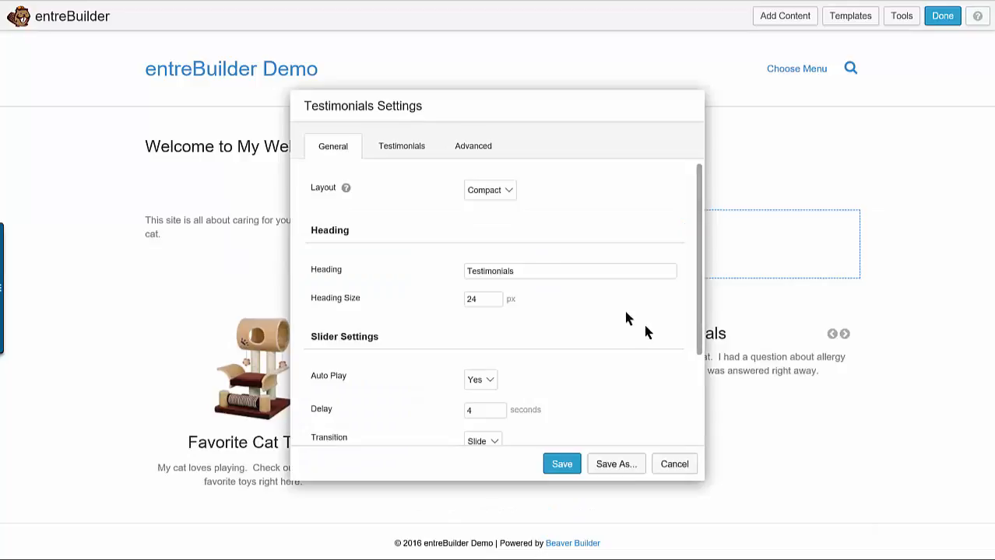
click(472, 156)
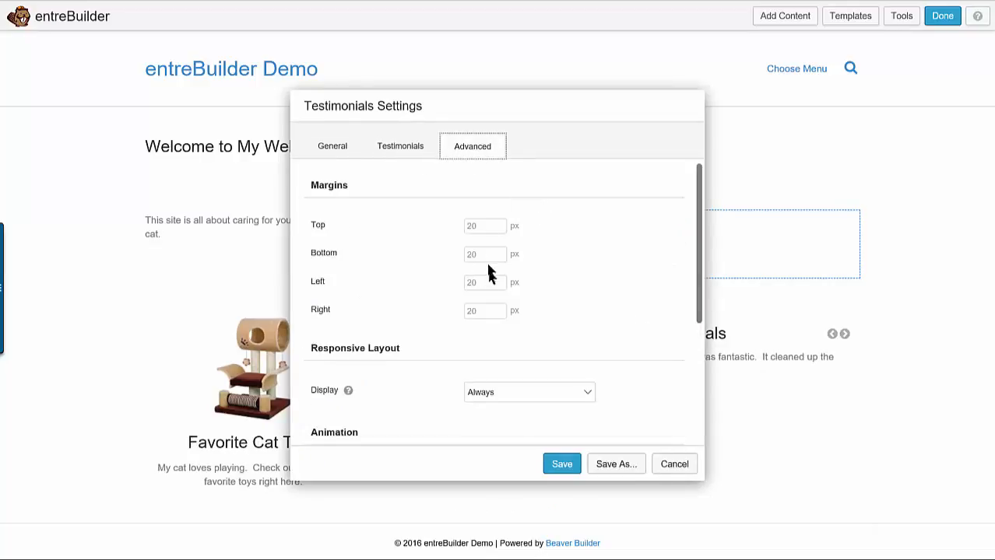
scroll(484, 295, down, 3)
scroll(490, 315, down, 2)
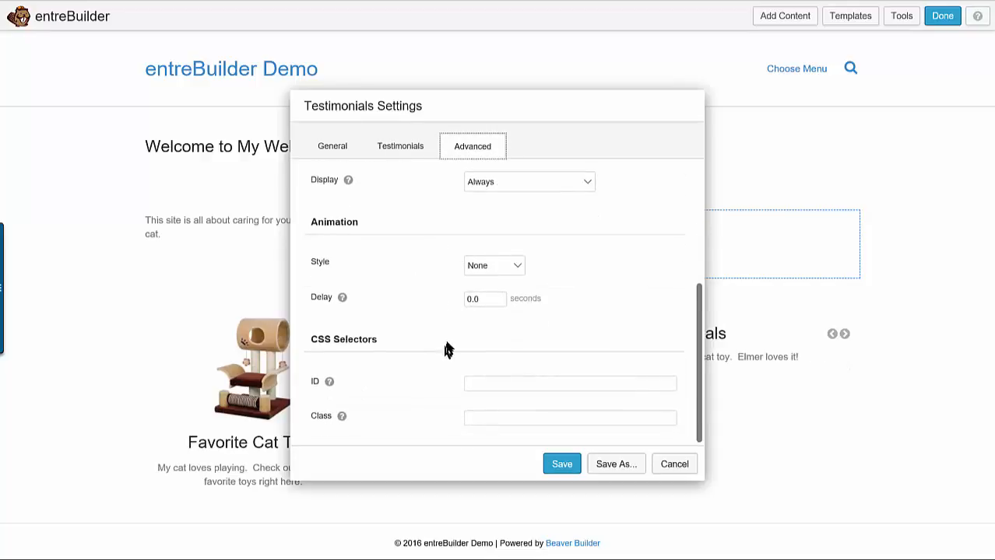
scroll(443, 335, up, 1)
Examine the module's general settings, including the layout choices, heading and slider options
click(383, 153)
click(345, 153)
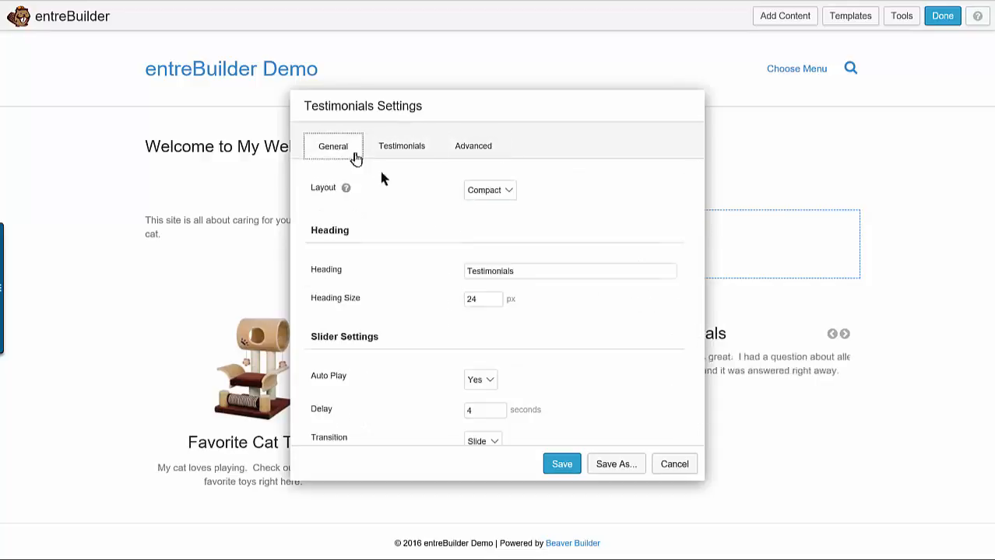
scroll(411, 349, down, 2)
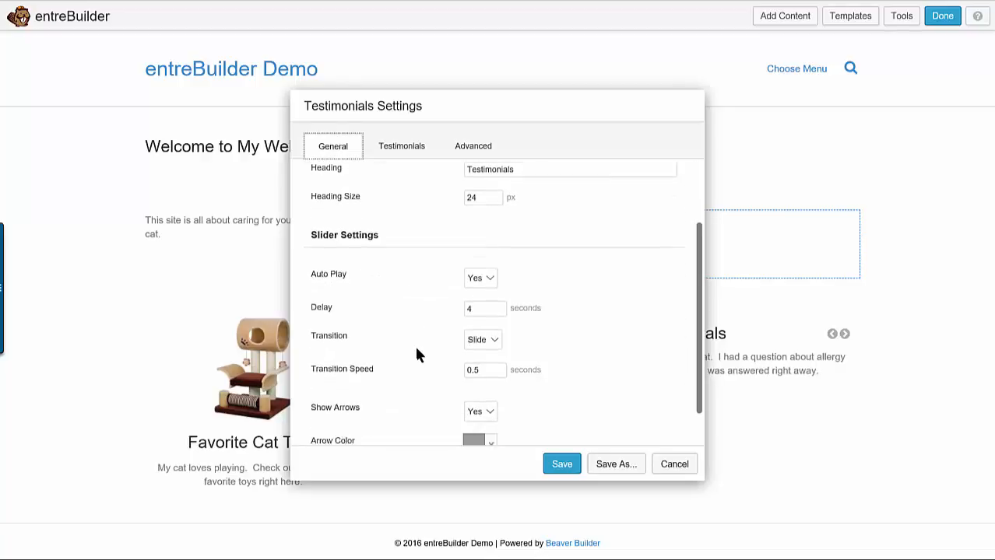
scroll(417, 351, down, 1)
scroll(421, 353, up, 1)
scroll(421, 352, up, 3)
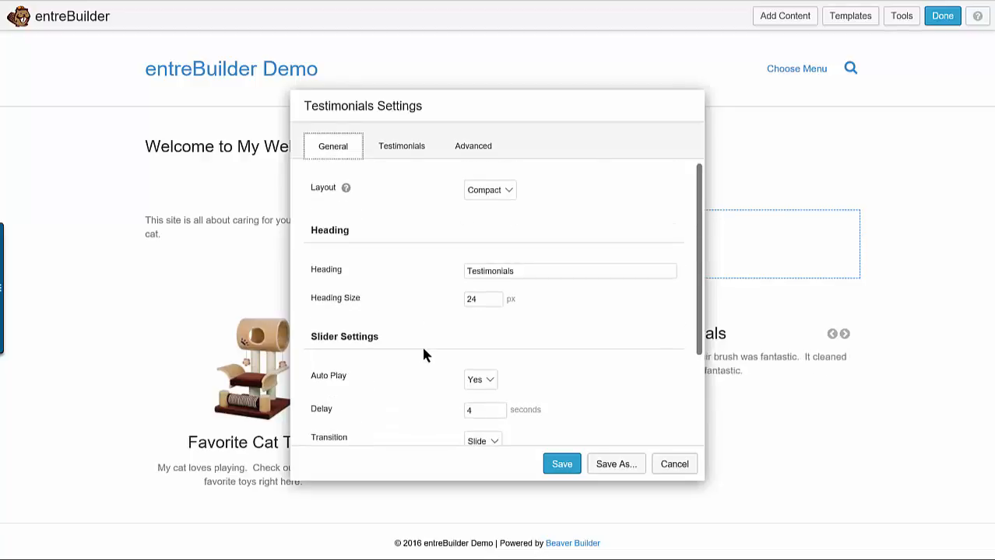
click(498, 194)
click(511, 194)
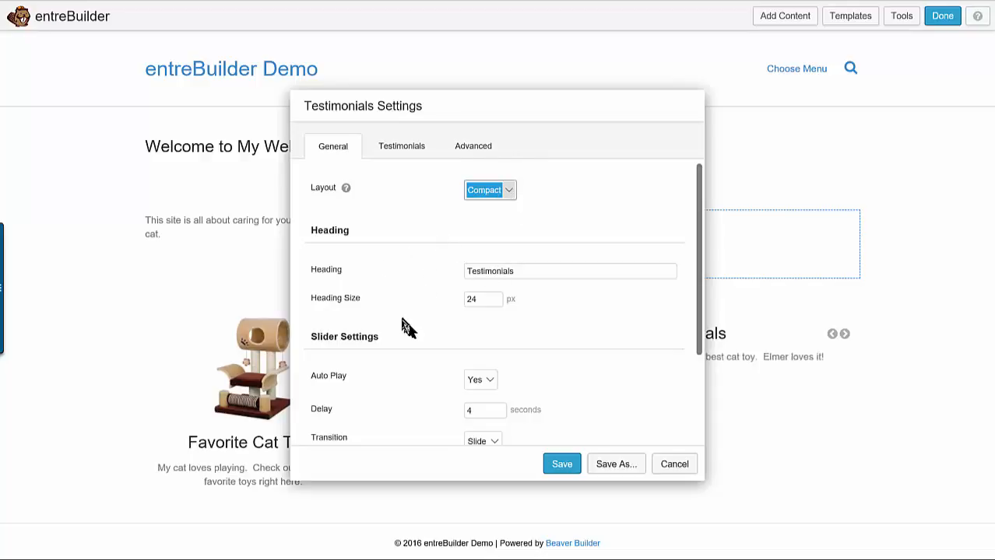
scroll(409, 320, down, 3)
scroll(412, 327, down, 1)
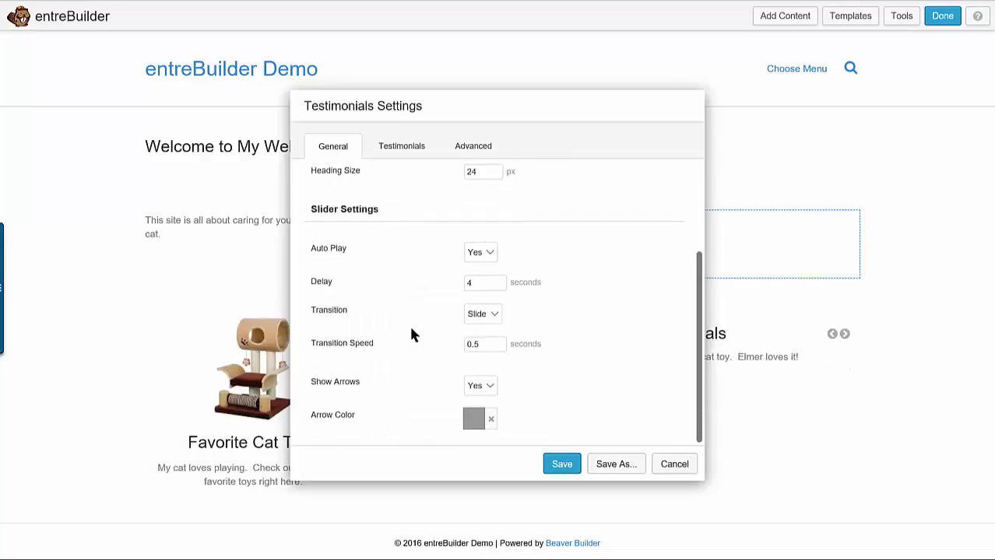
scroll(435, 319, up, 2)
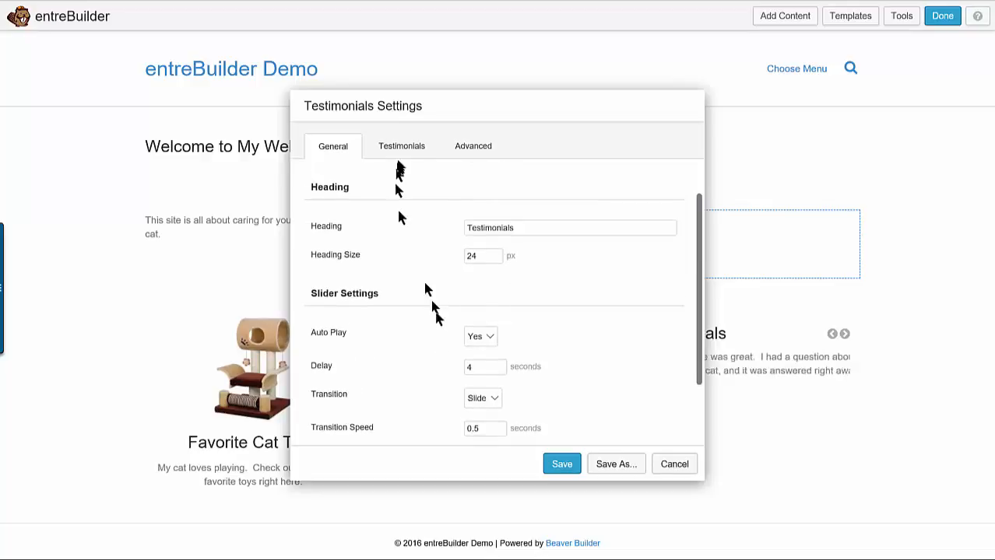
Examine the Testimonials module's advanced spacing, display and animation options and its testimonial list, and save the settings
click(465, 148)
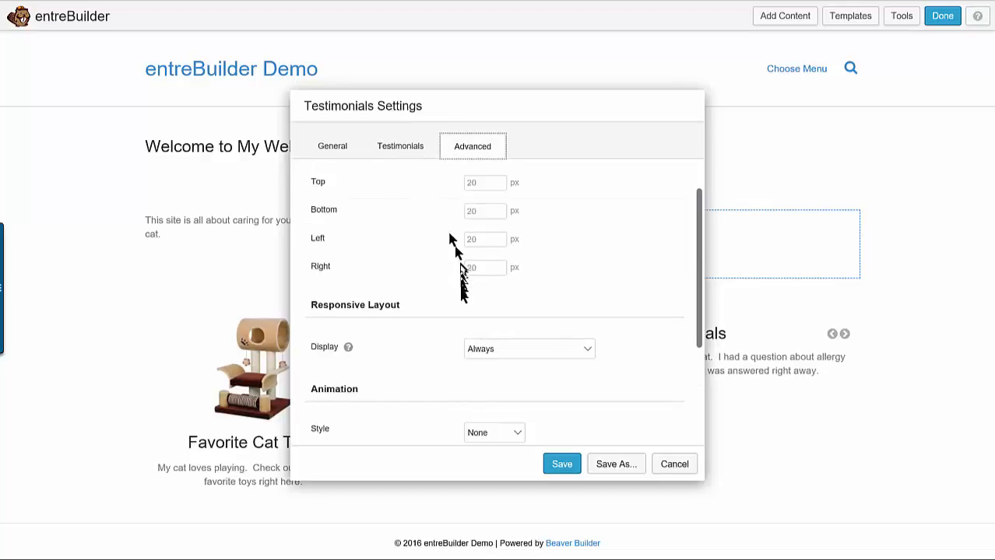
scroll(459, 296, down, 3)
scroll(430, 249, down, 1)
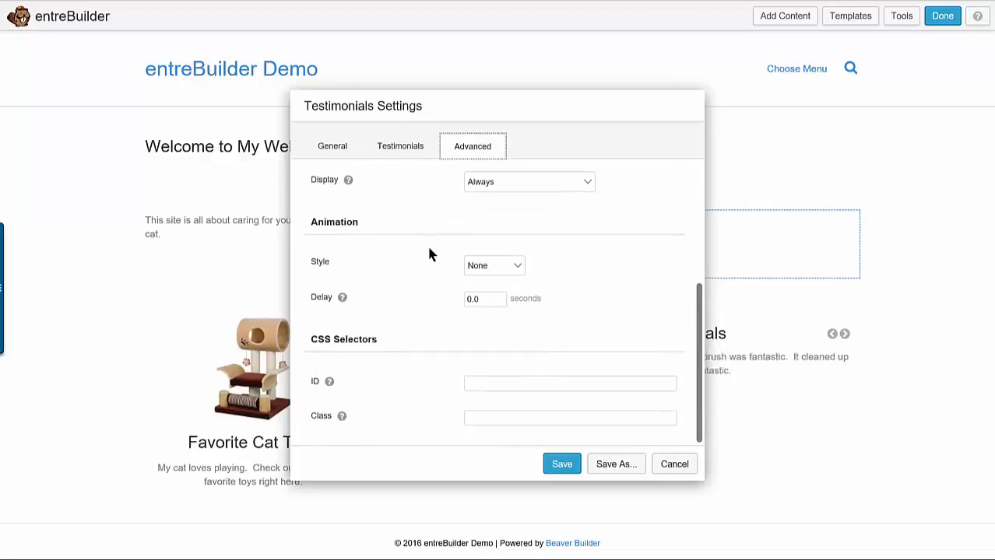
click(515, 266)
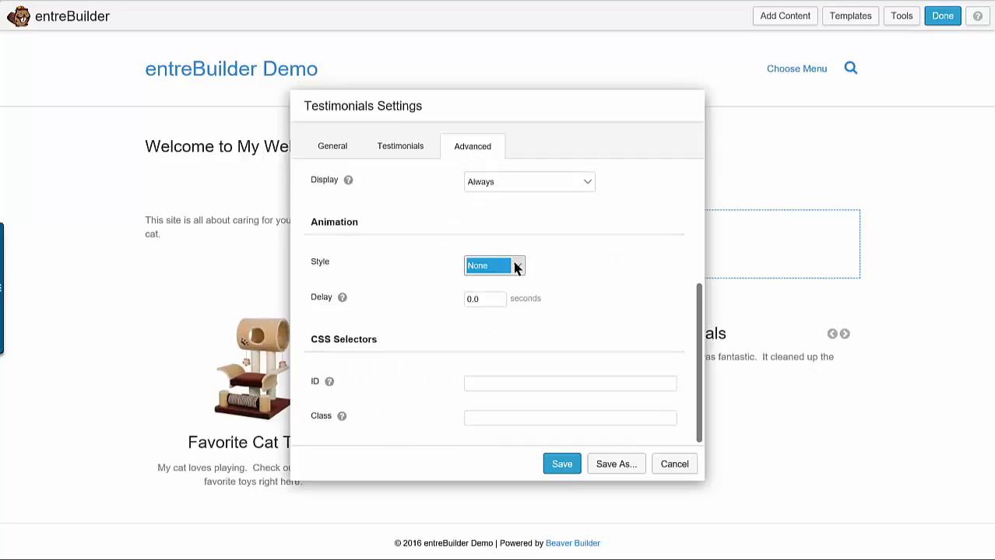
click(405, 149)
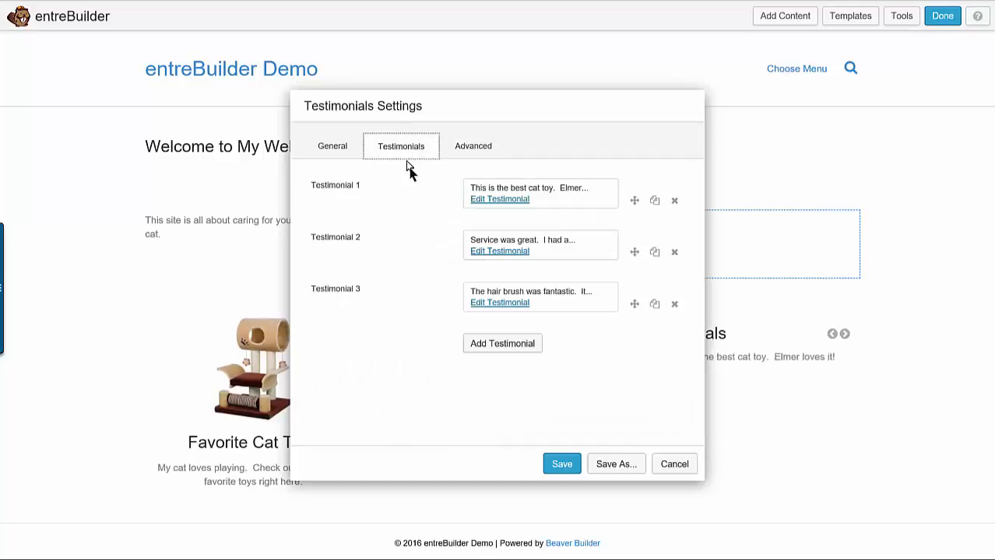
click(573, 465)
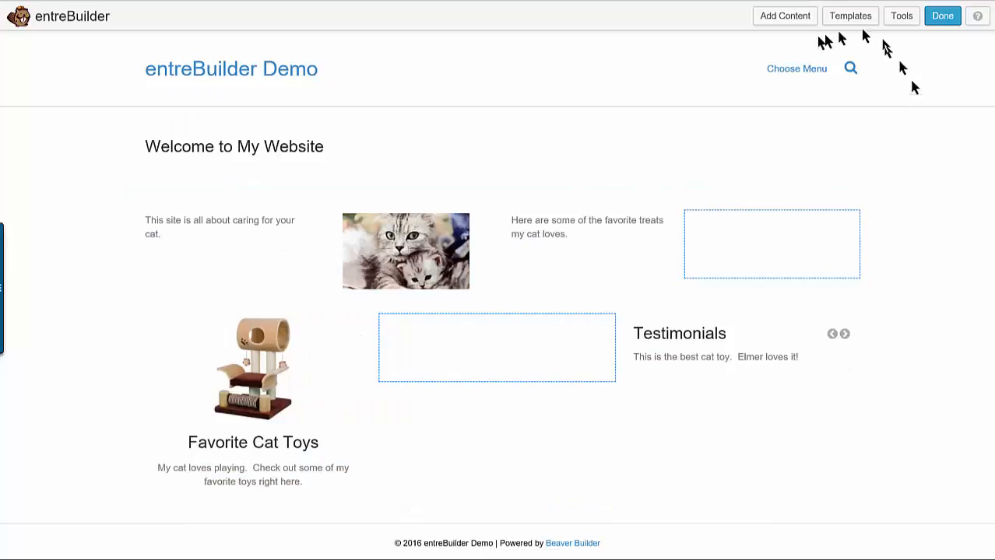
Add a WordPress Search widget to the empty column between the Favorite Cat Toys callout and the testimonials, saving it without a title
click(787, 17)
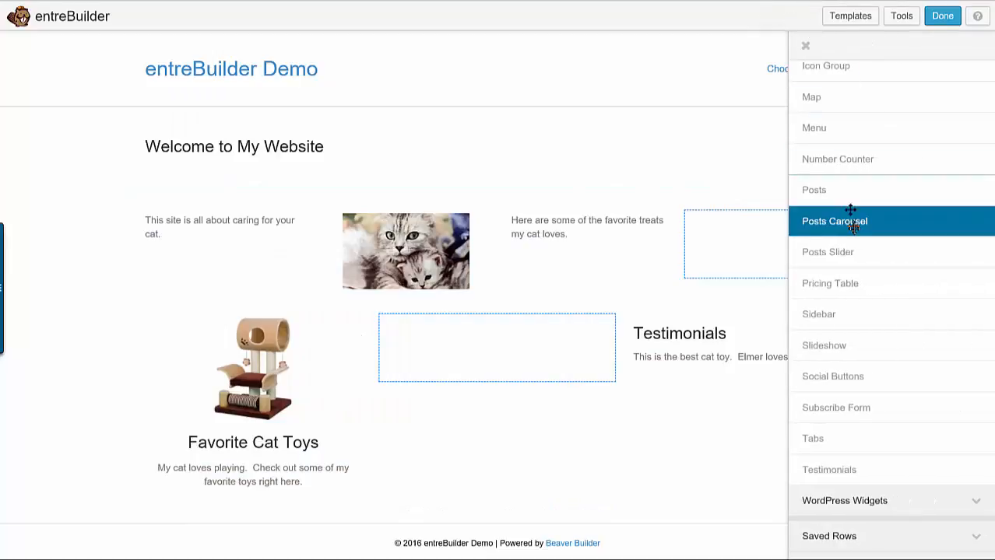
scroll(881, 204, up, 1)
scroll(881, 212, down, 1)
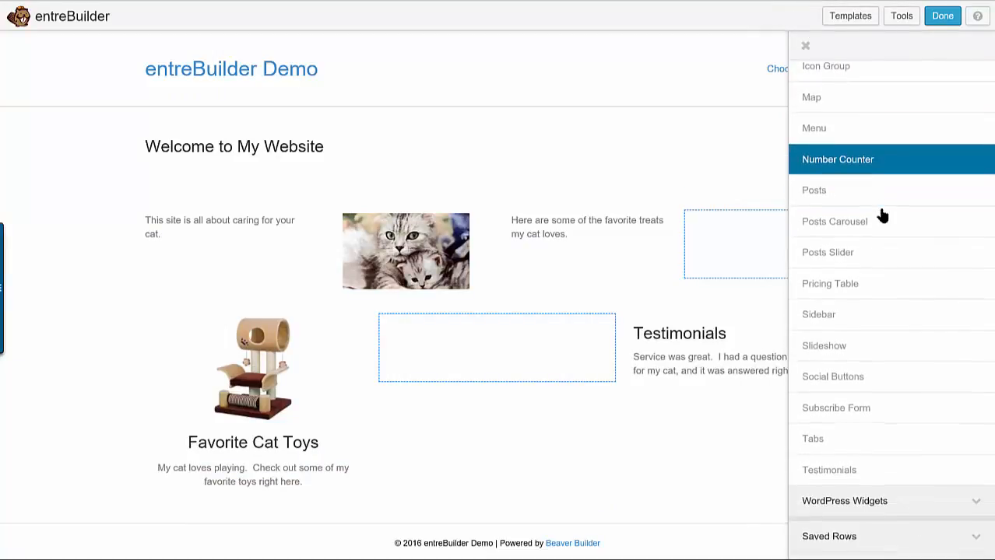
click(966, 503)
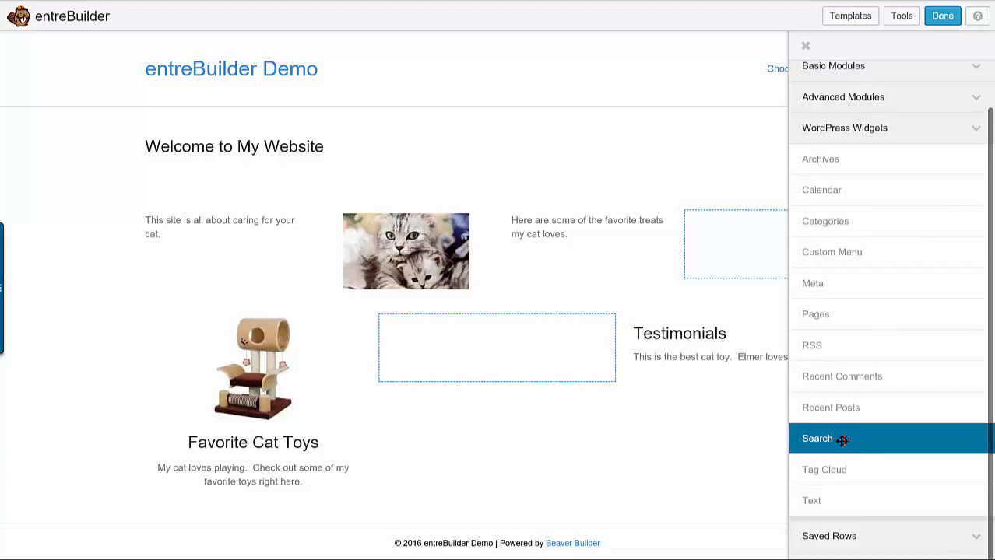
drag(840, 441, 502, 413)
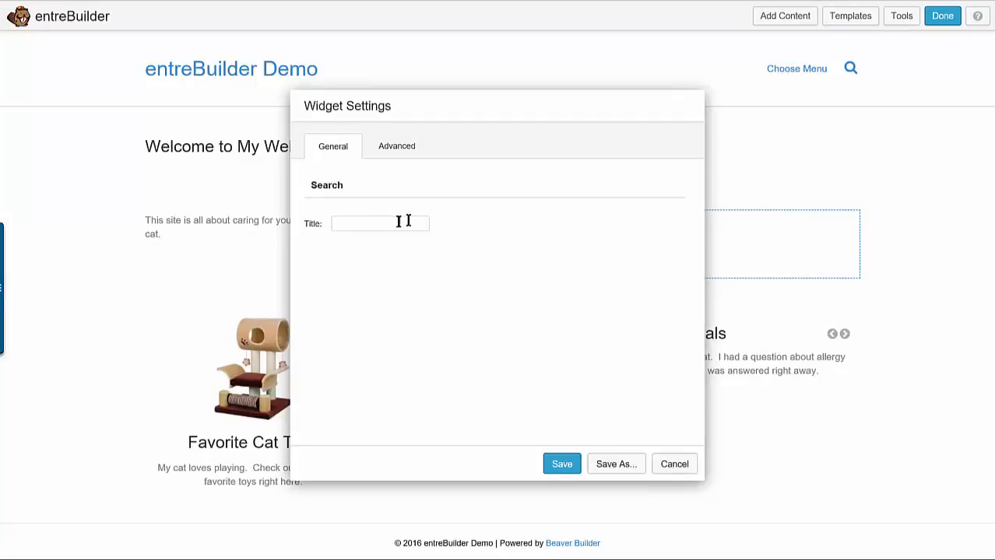
click(558, 464)
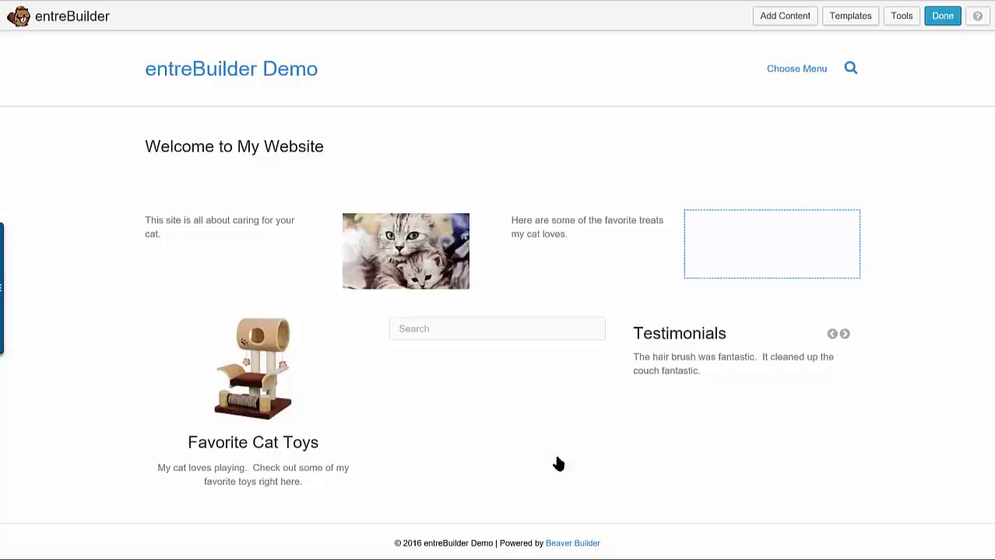
mouse_move(440, 315)
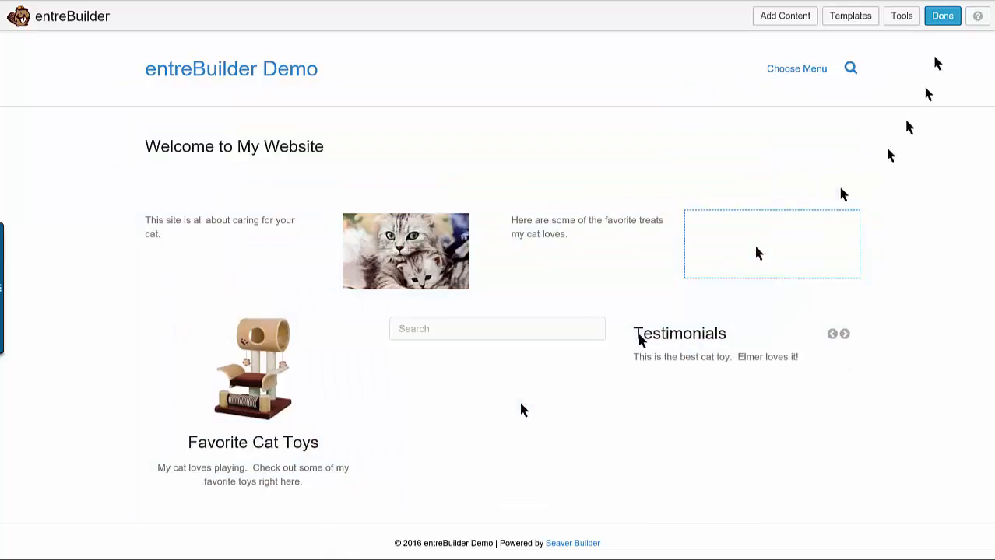
Add a three-column row below the existing content row
click(781, 19)
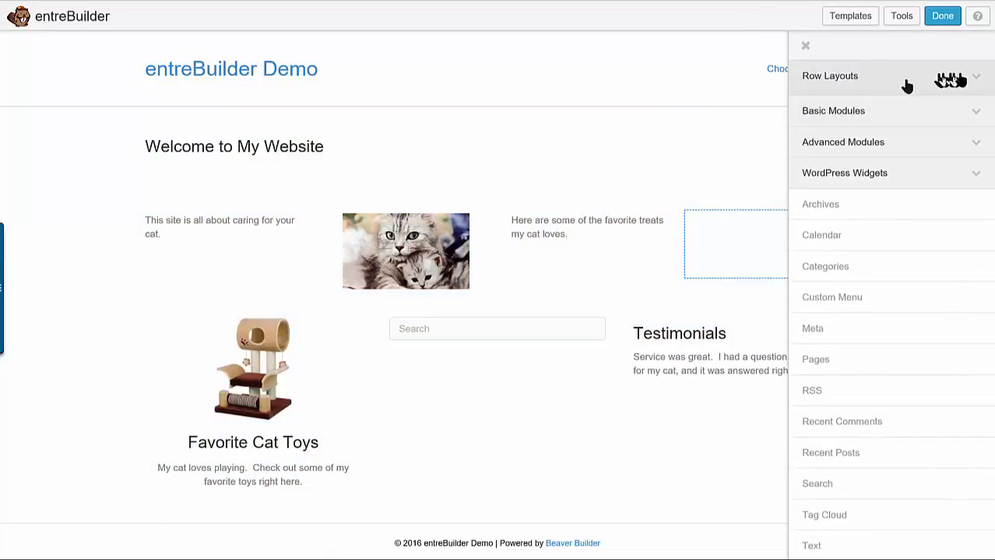
click(967, 76)
drag(856, 164, 432, 518)
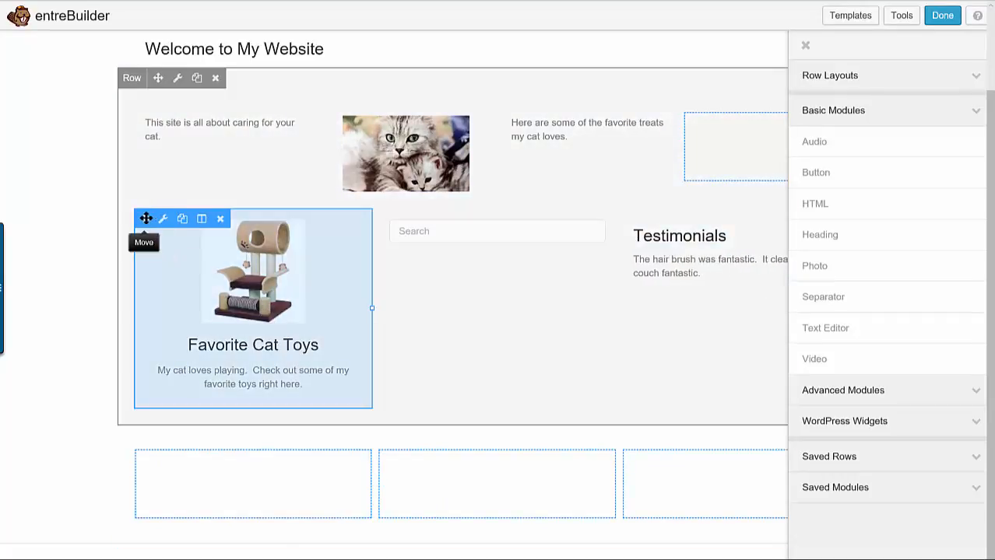
Move the Favorite Cat Toys callout, the Search widget and the Testimonials module into the matching columns of the new row
drag(144, 219, 168, 481)
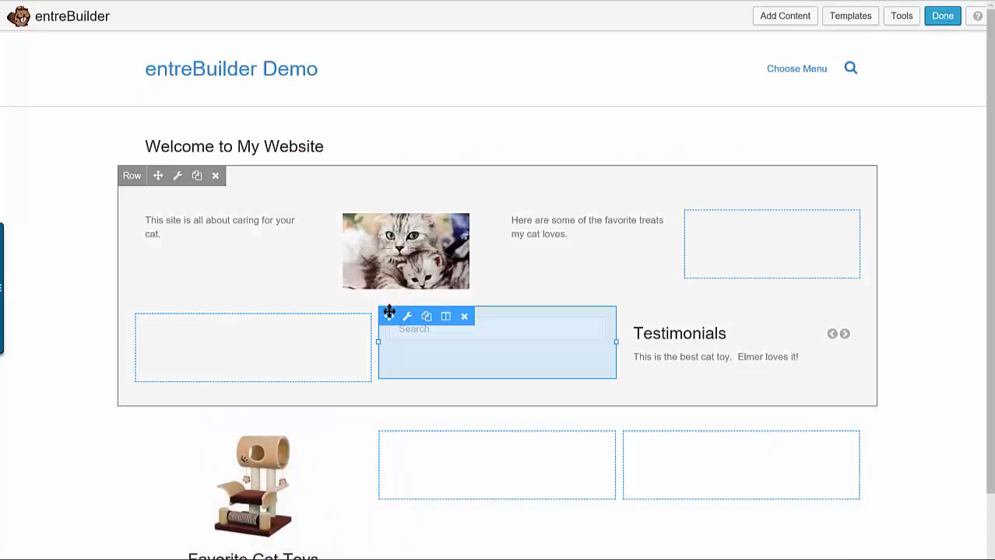
drag(389, 312, 436, 492)
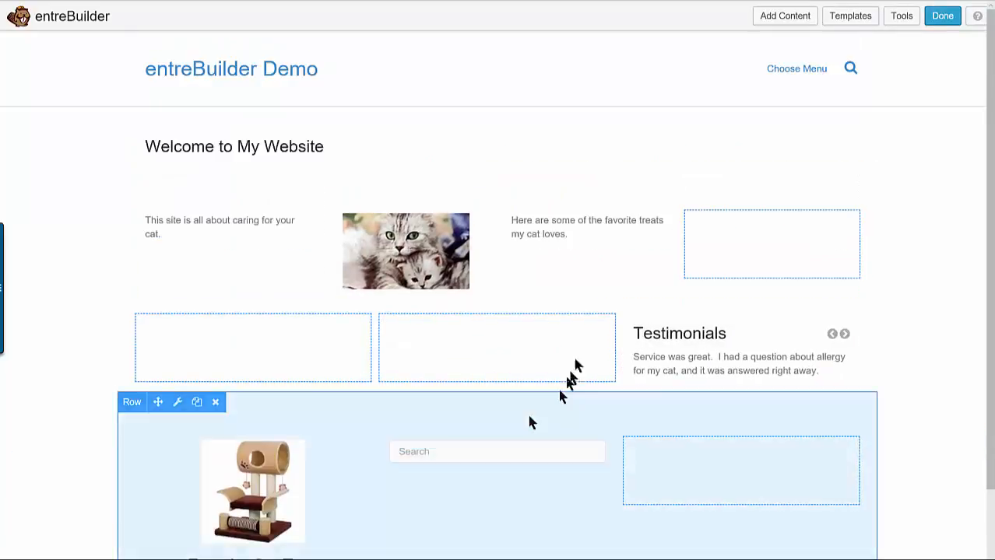
drag(628, 318, 700, 494)
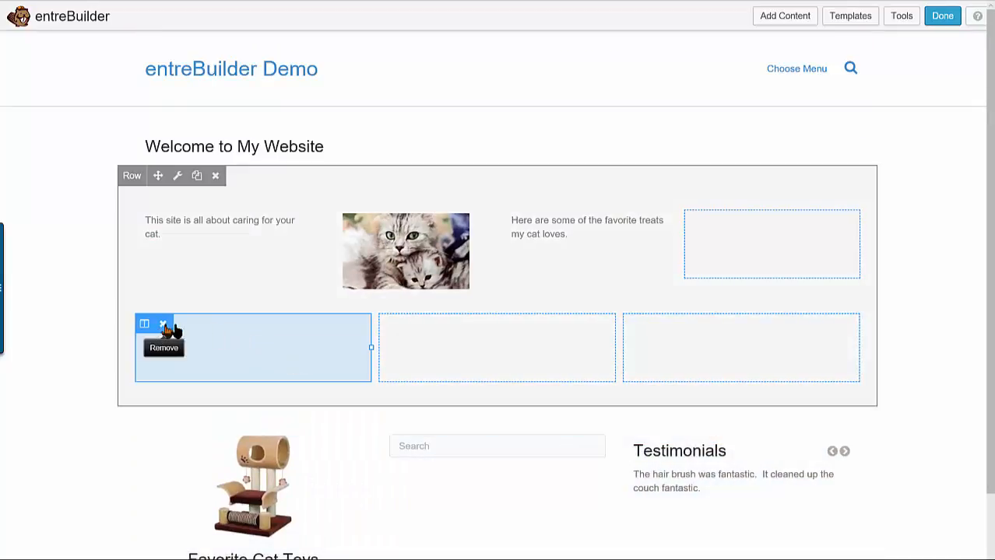
Remove the three emptied columns beneath the text and cat photo in the upper row
click(165, 325)
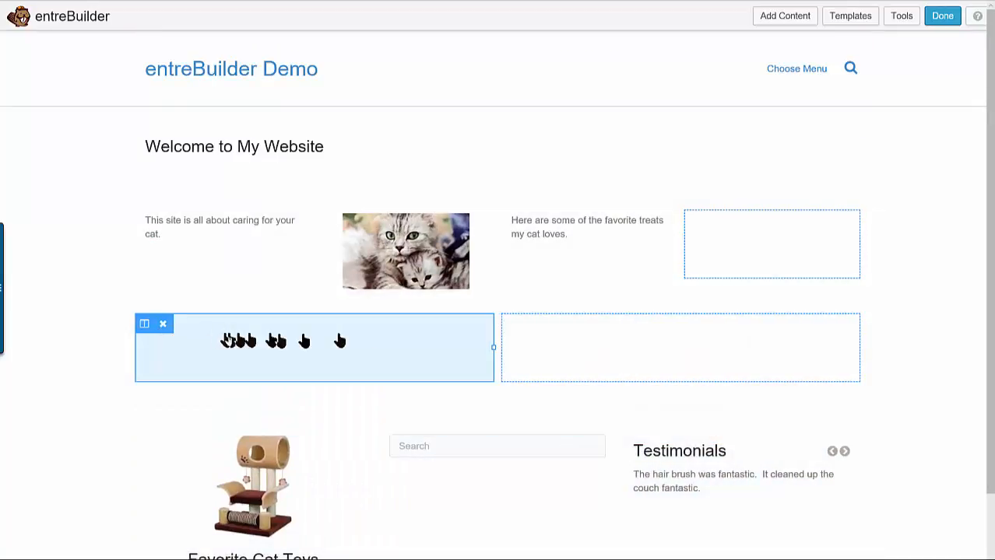
click(165, 325)
click(162, 325)
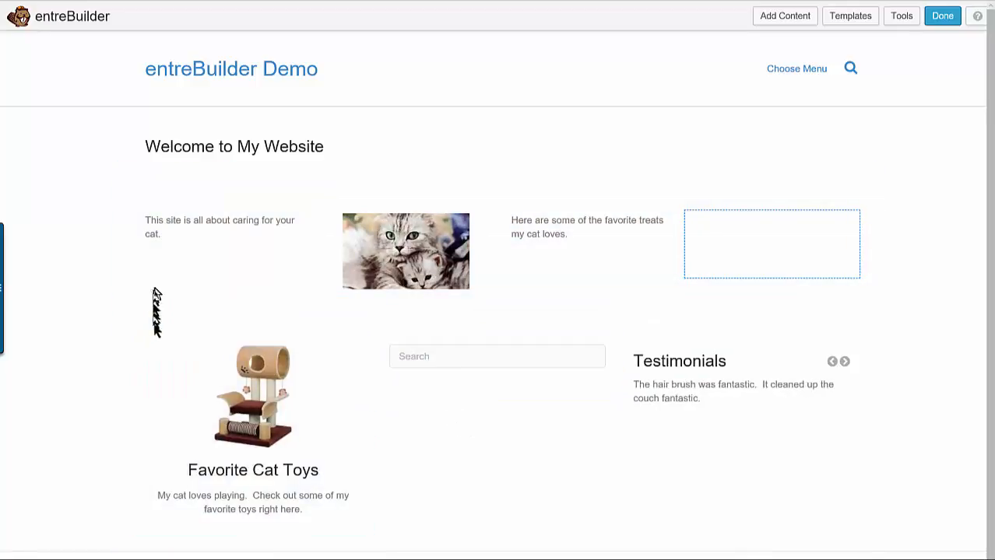
Open the settings of the row holding the callout, search and testimonials, and set its width to Full Width
mouse_move(159, 343)
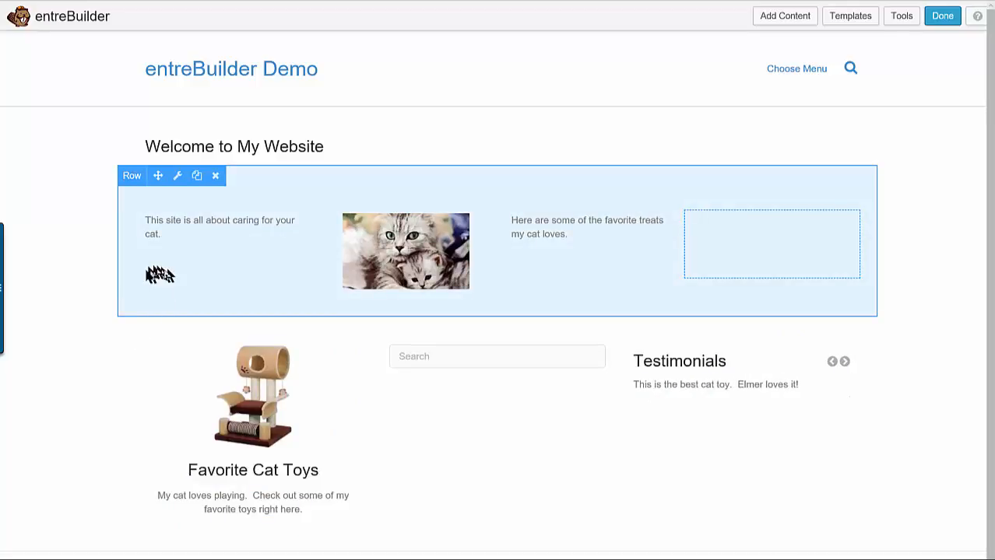
mouse_move(127, 369)
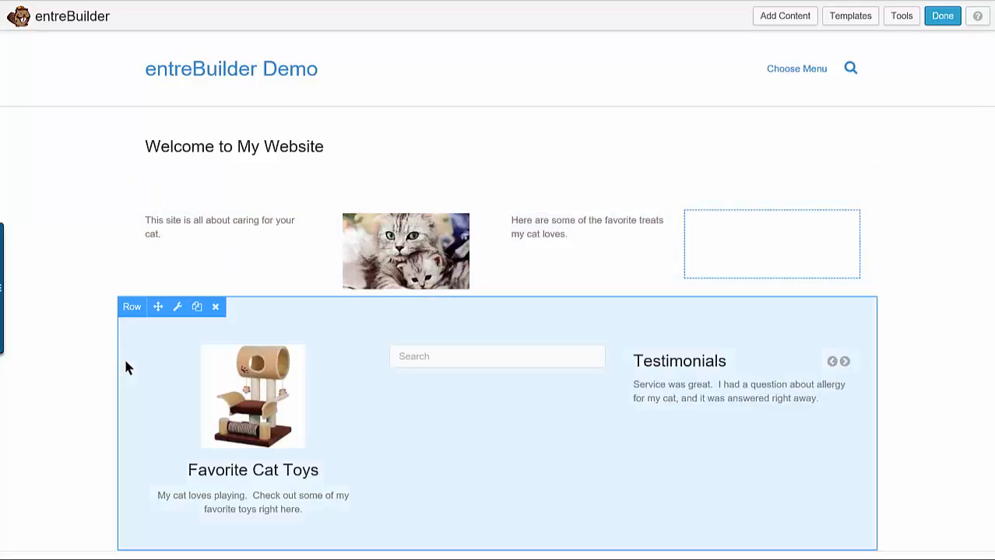
mouse_move(206, 370)
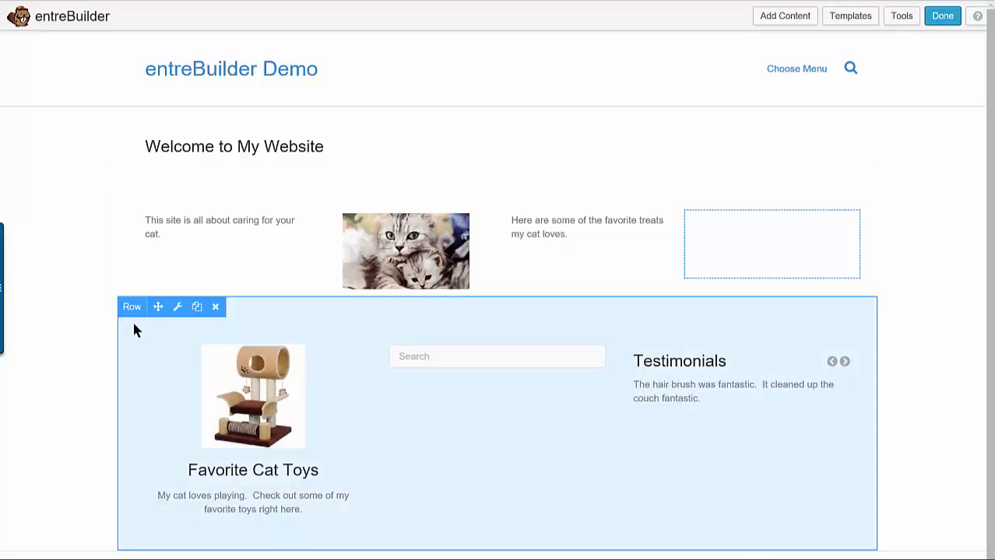
click(177, 310)
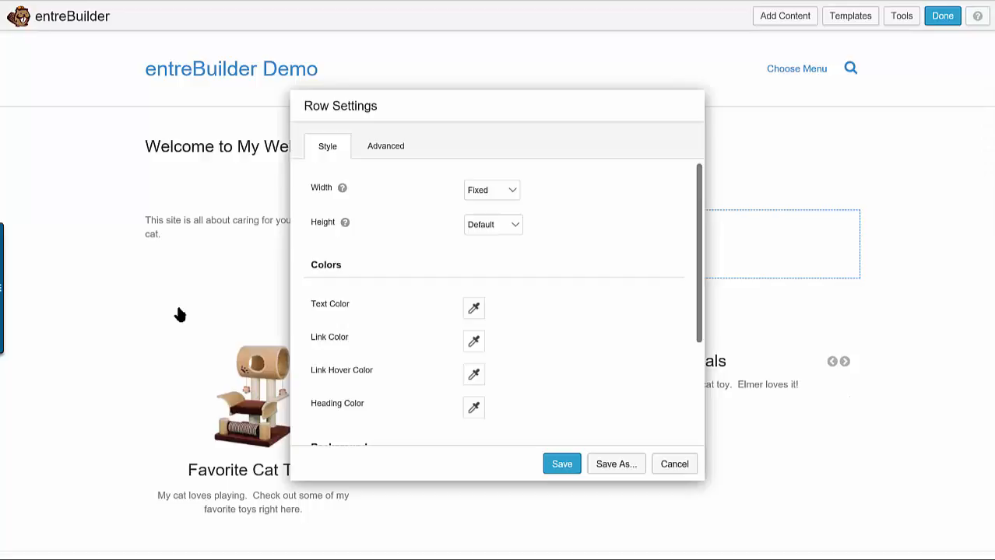
click(513, 194)
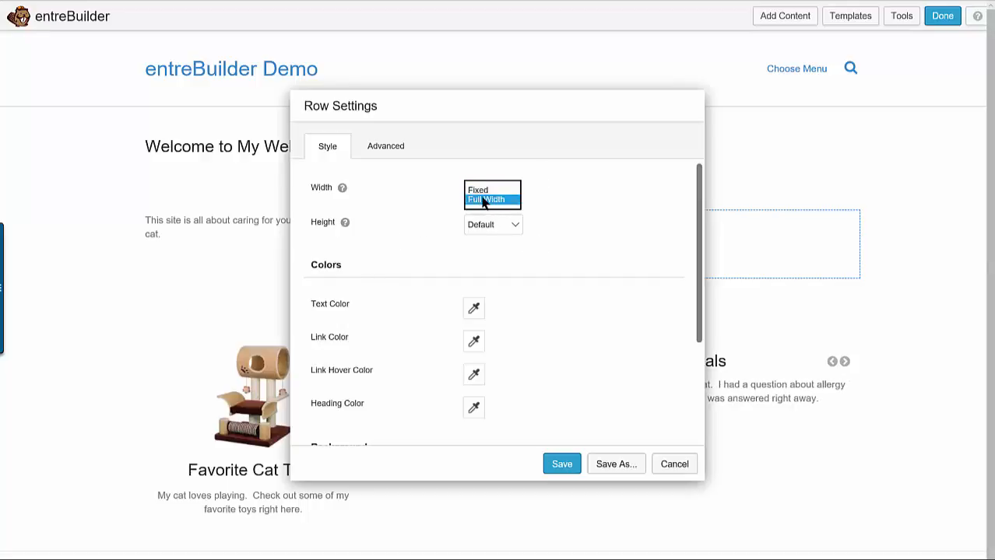
click(484, 200)
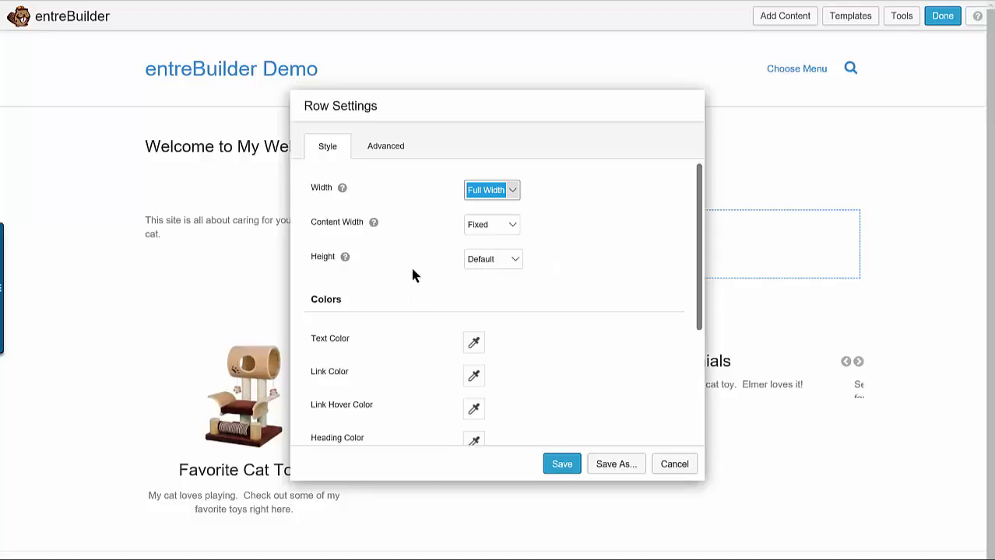
Give the row a Color background in light grey #e6e4e4
scroll(412, 275, down, 5)
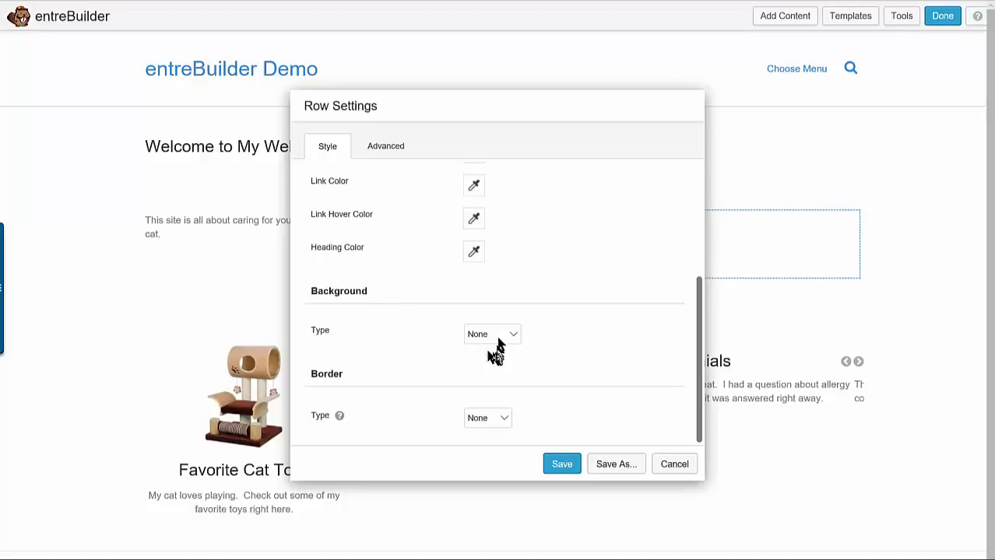
click(507, 336)
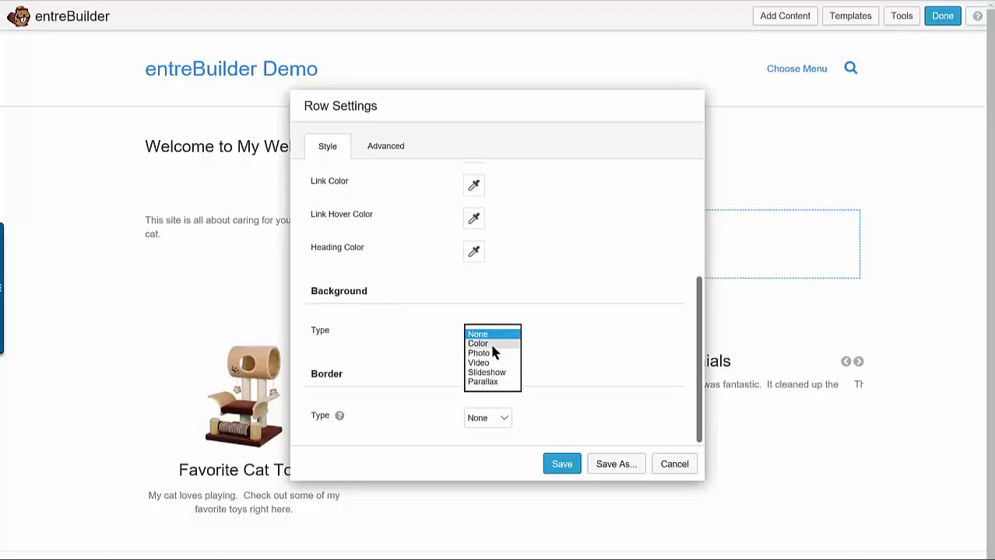
click(492, 344)
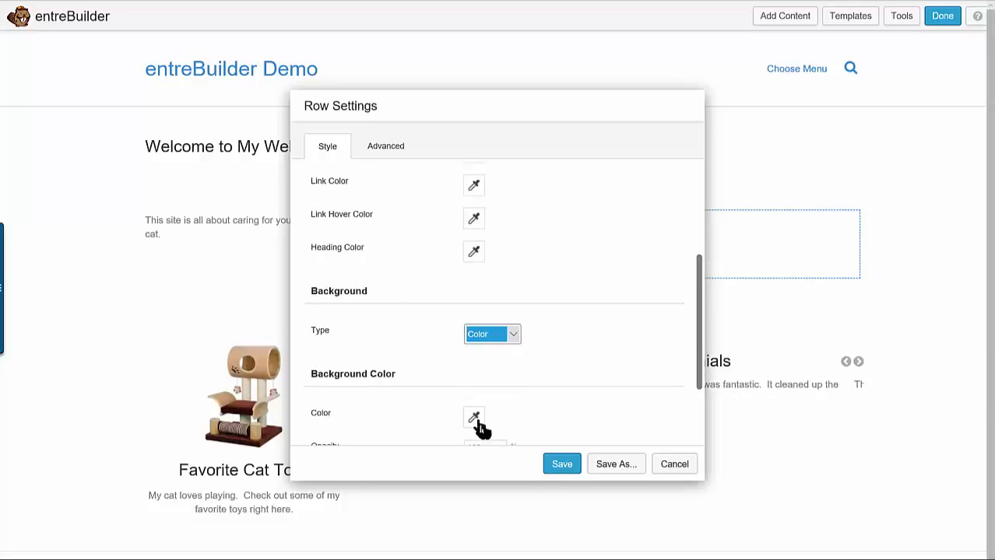
scroll(551, 372, down, 1)
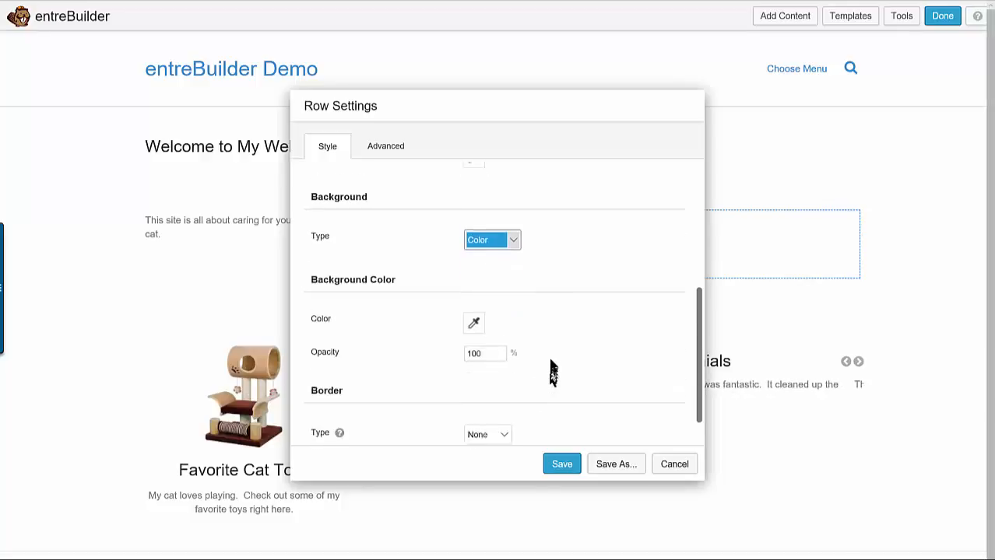
click(474, 309)
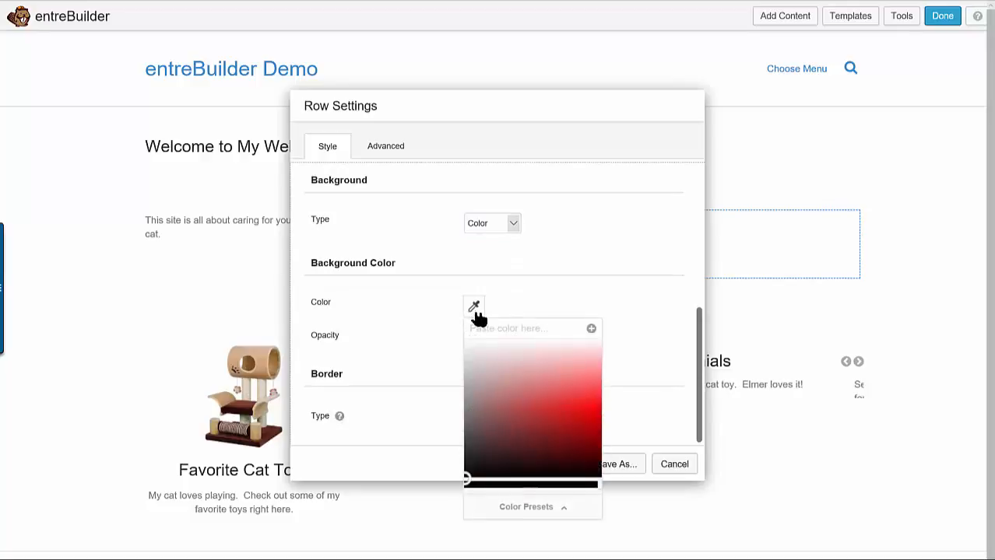
click(469, 356)
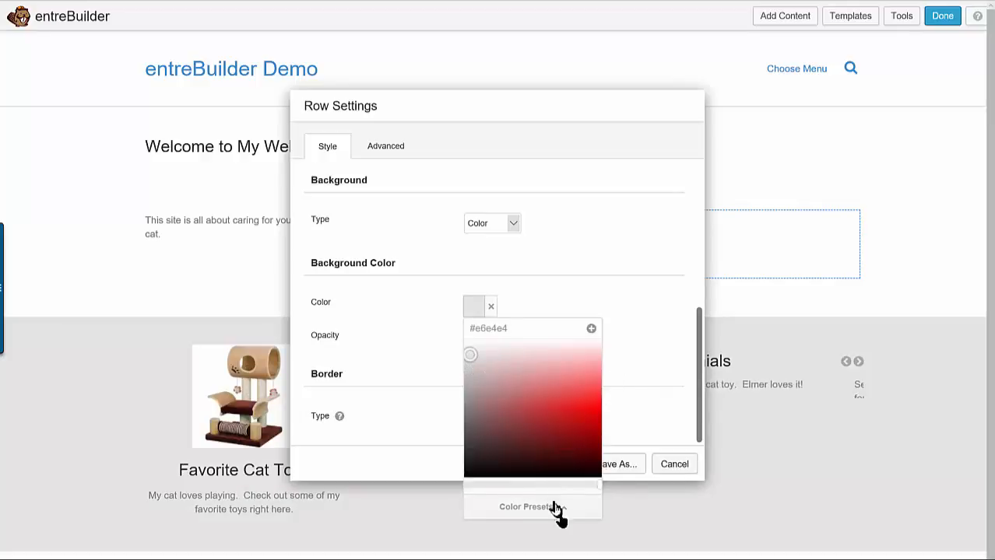
click(642, 372)
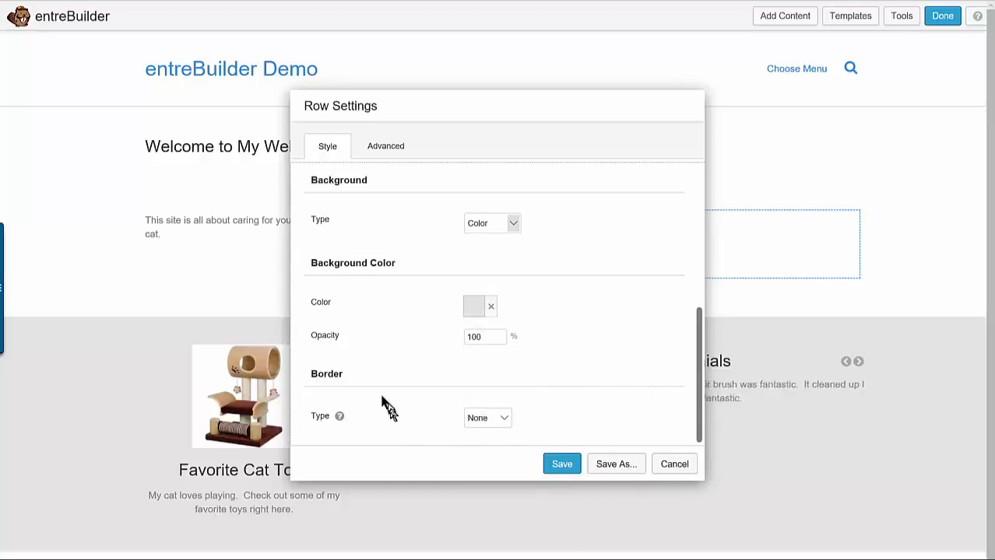
Check the row's border types, keep None and save the row settings
click(499, 426)
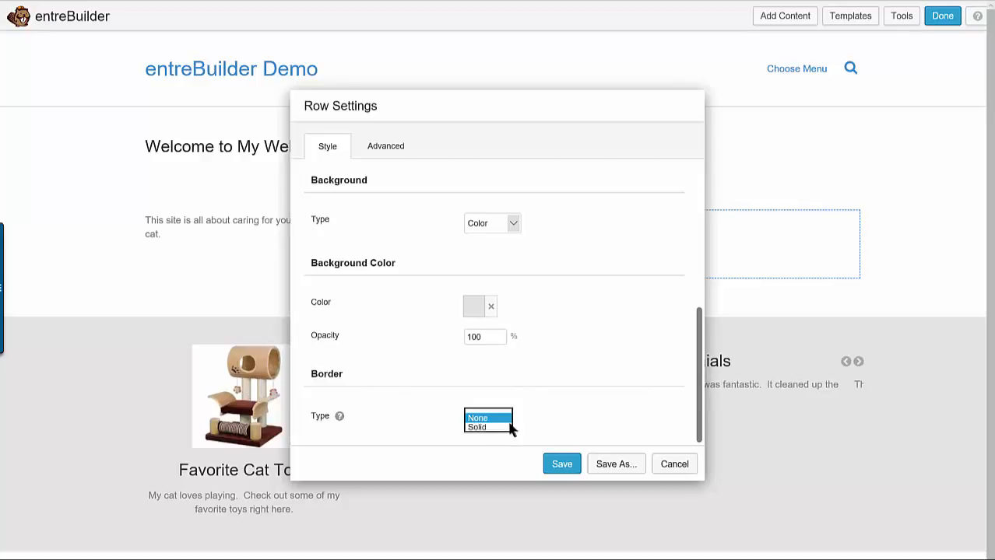
click(508, 420)
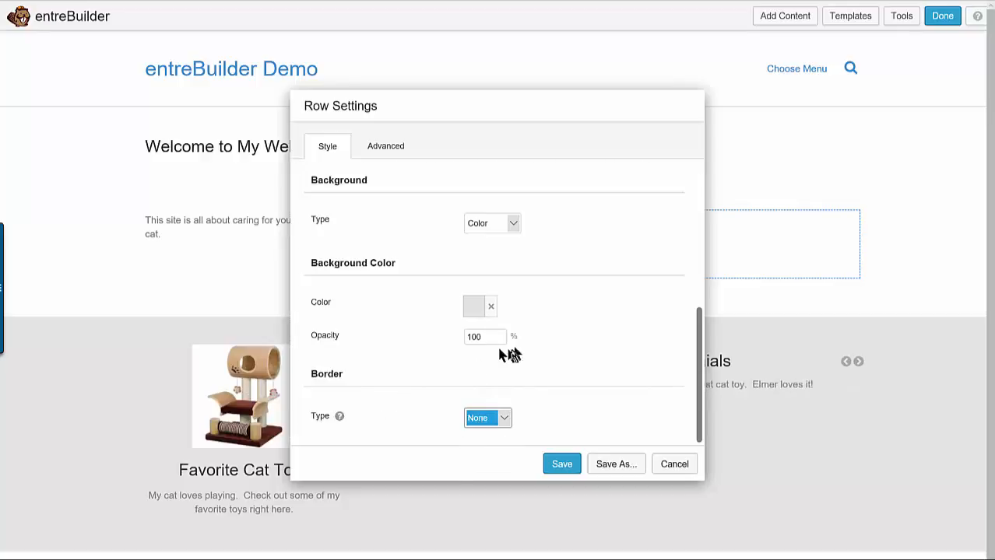
click(562, 465)
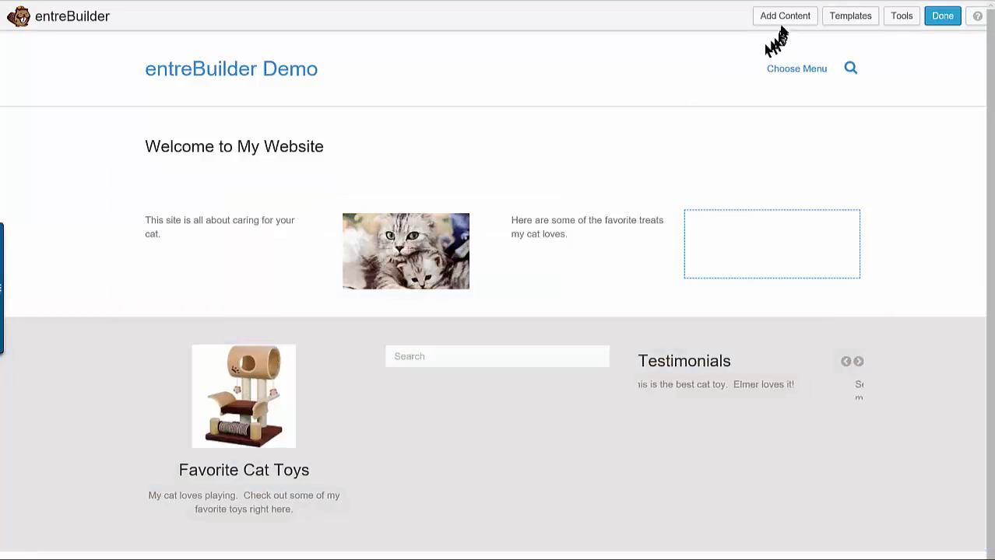
Add a Heading module above the search field in the grey row, with the heading text "Search our site"
click(782, 19)
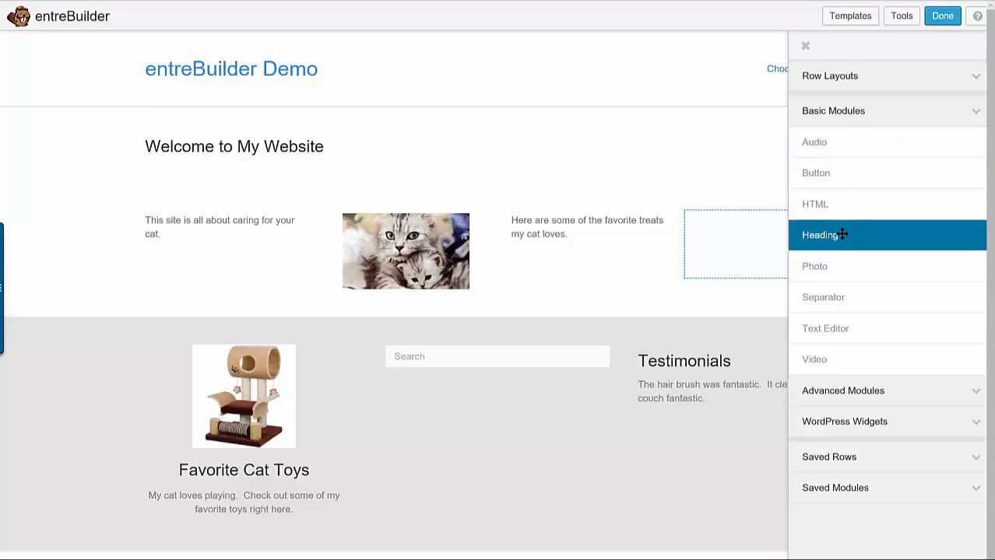
drag(842, 234, 433, 457)
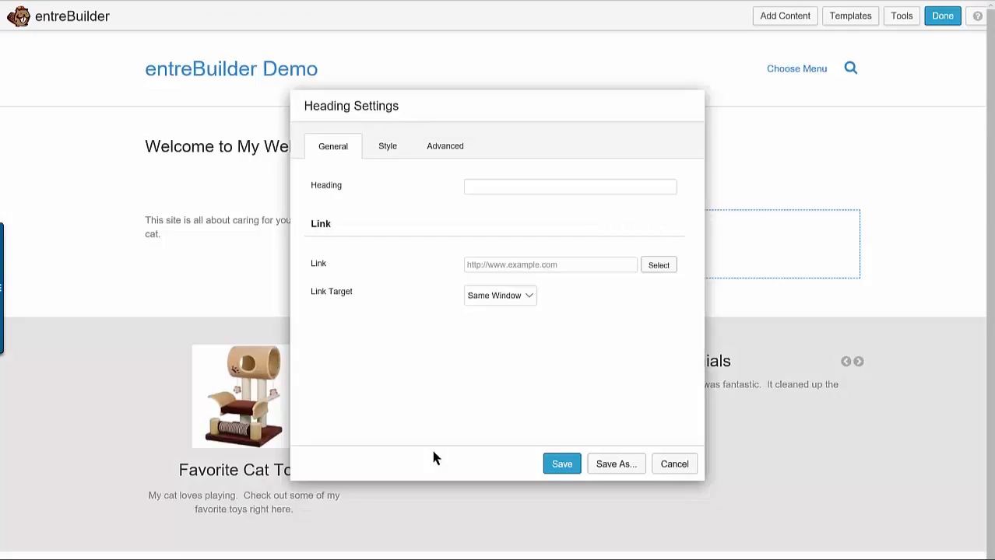
click(486, 186)
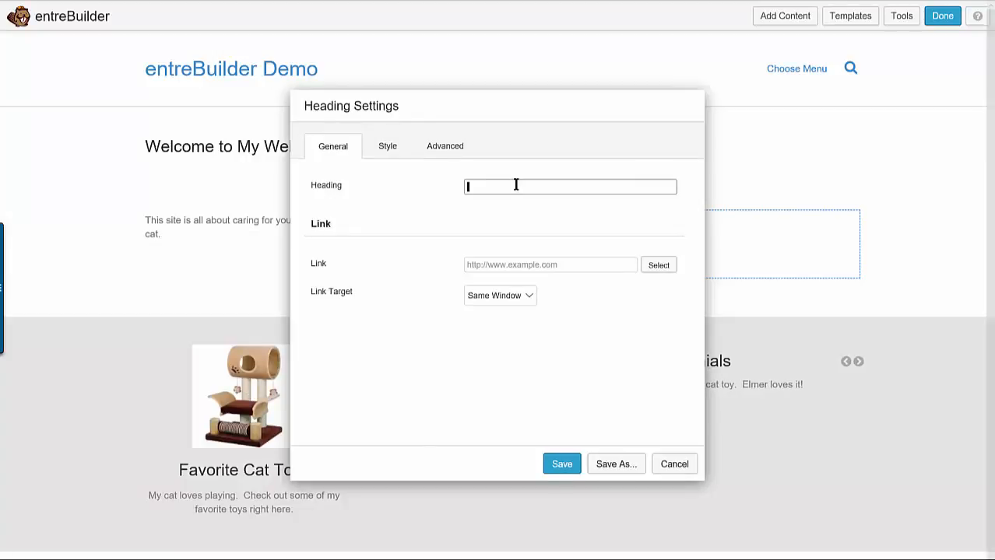
text(Search our site)
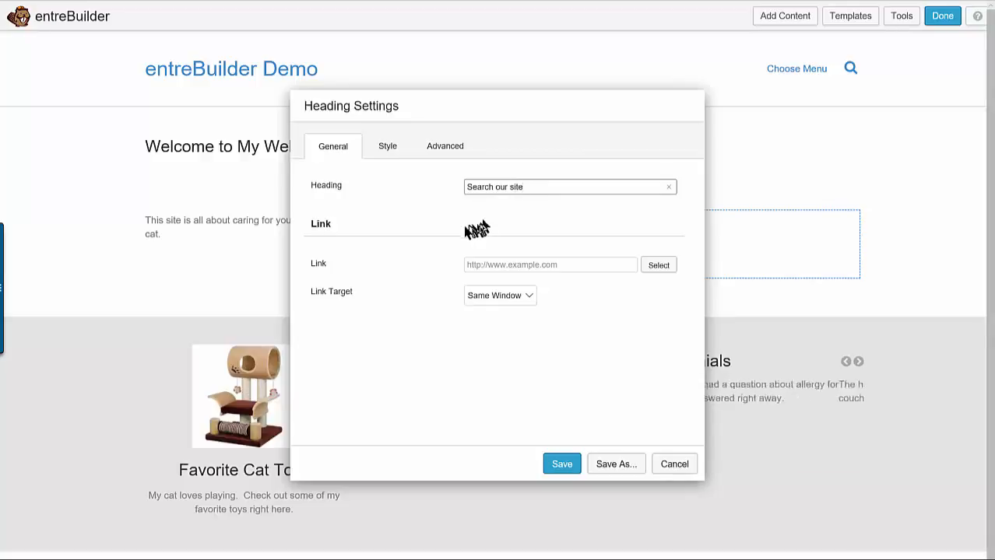
Set the heading's alignment to Center, check it on the page and save the heading settings
click(392, 157)
click(486, 311)
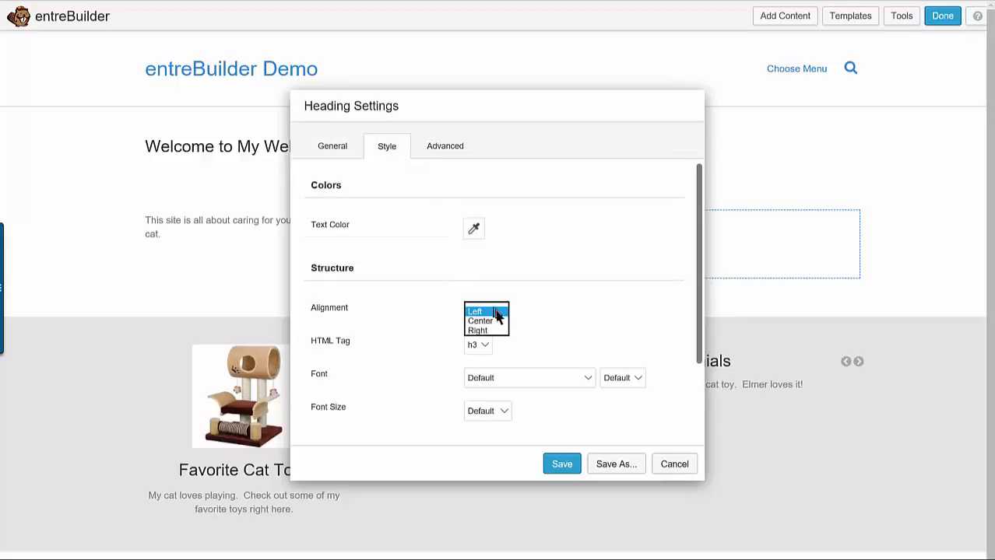
click(481, 320)
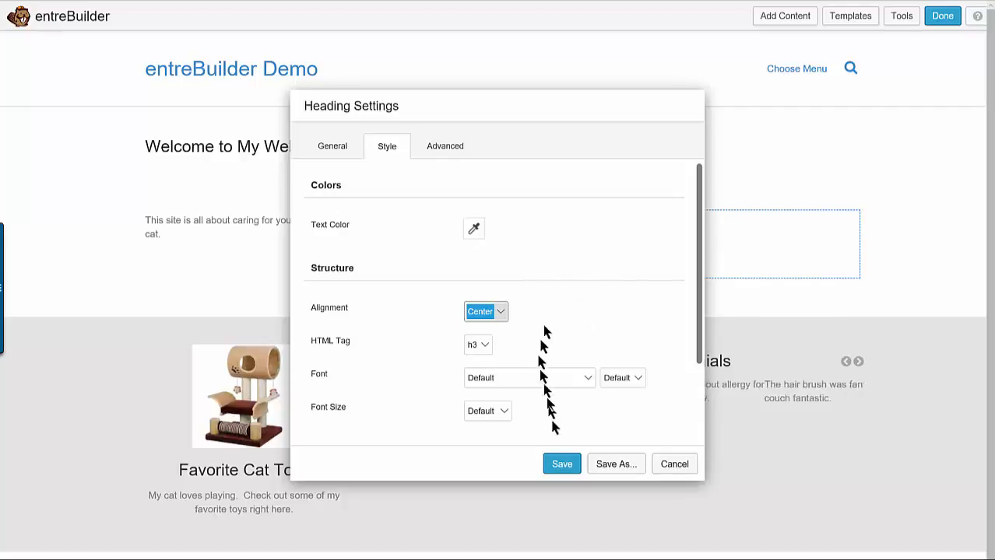
drag(524, 102, 312, 26)
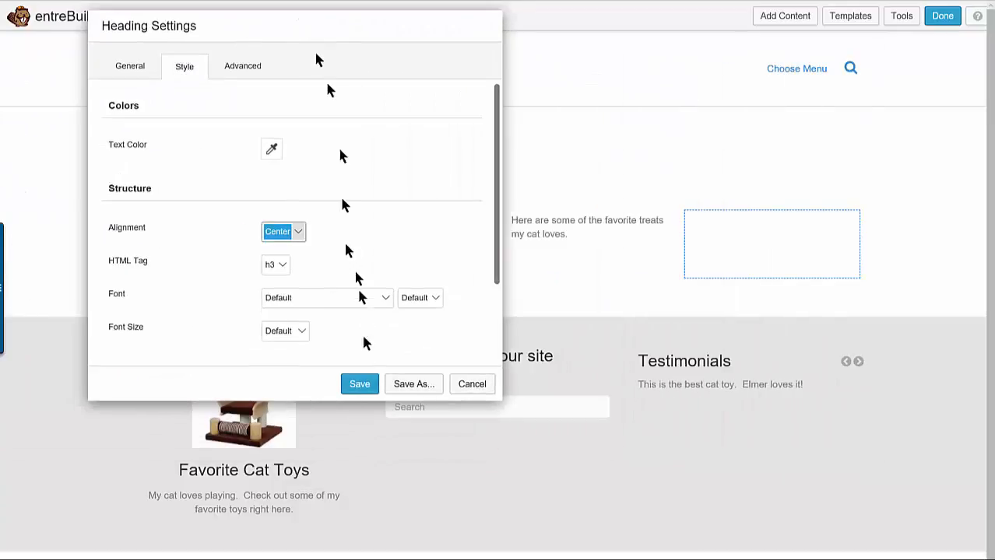
click(358, 383)
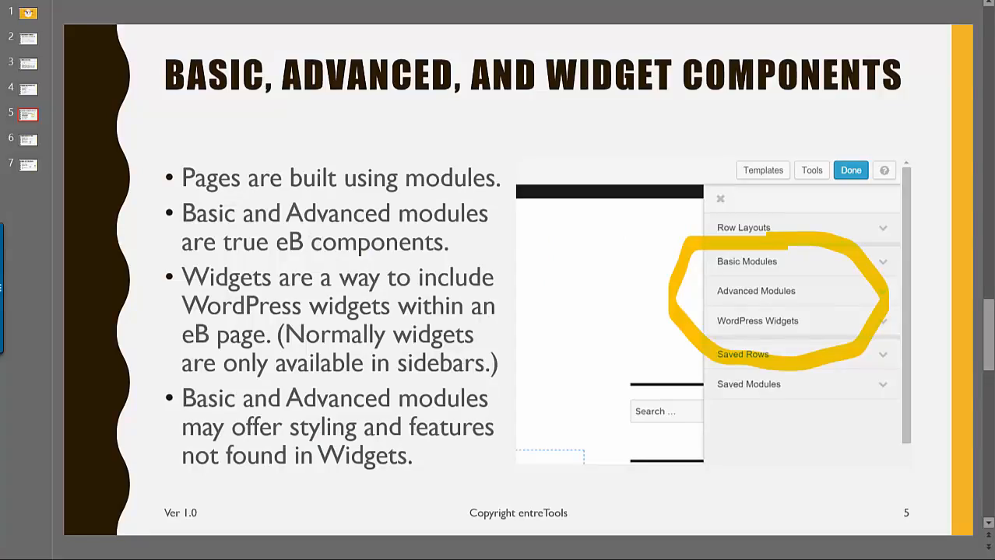
click(28, 142)
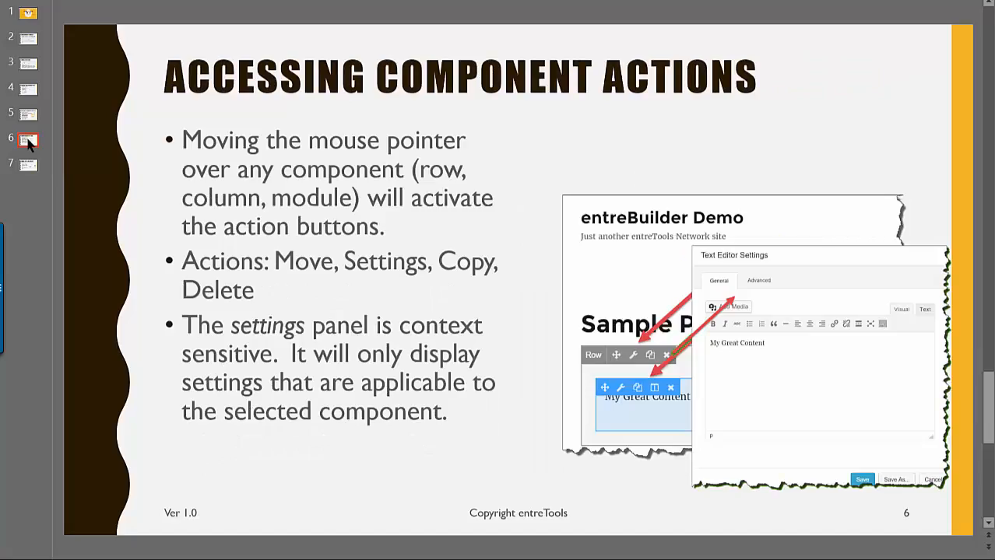
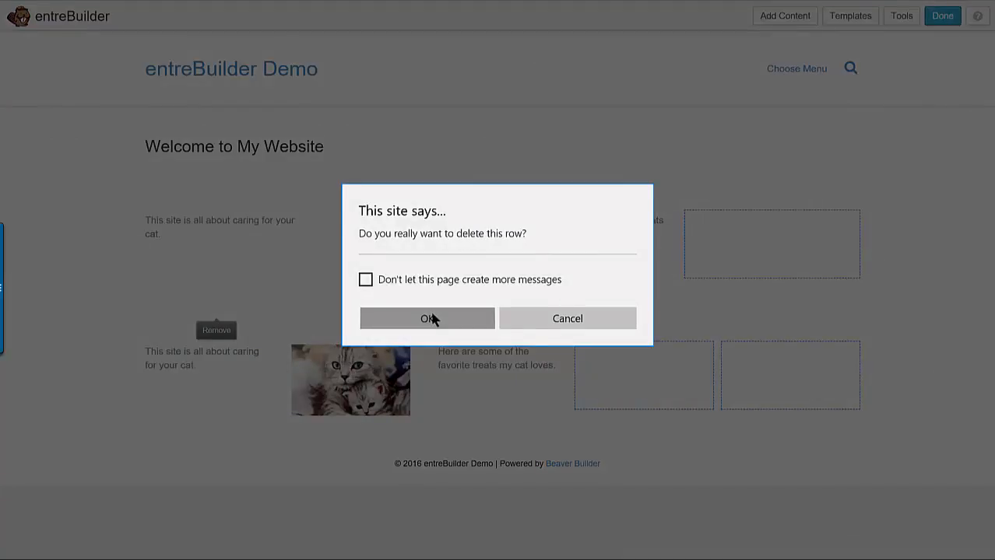
Delete the row with the cat text and photo columns and the "Welcome to My Website" heading row, emptying the page layout
mouse_move(222, 229)
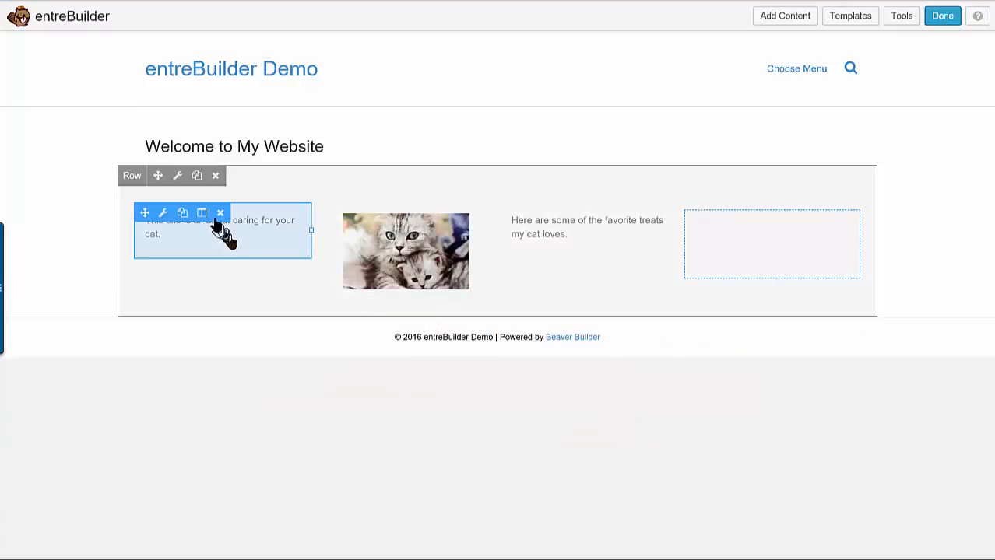
click(216, 176)
click(439, 318)
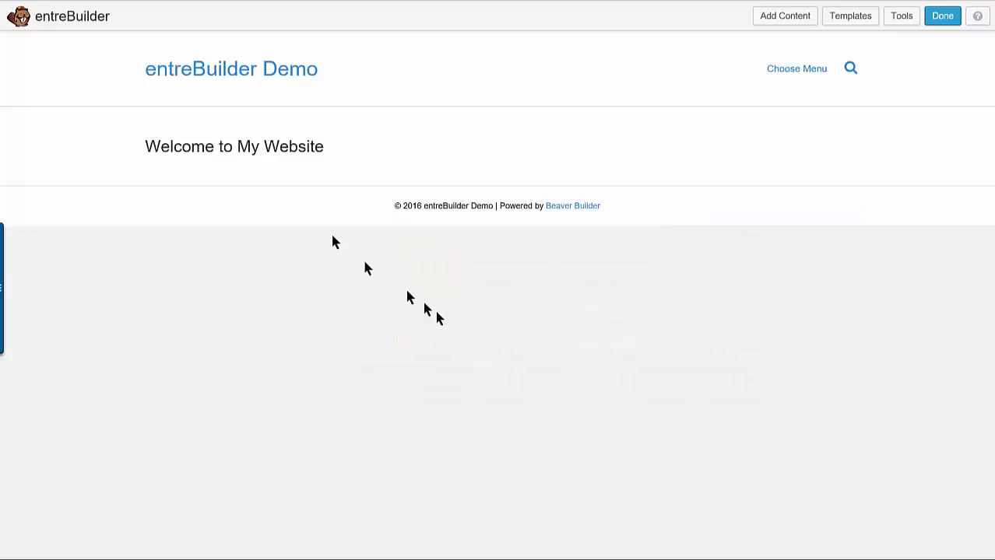
mouse_move(240, 151)
click(218, 99)
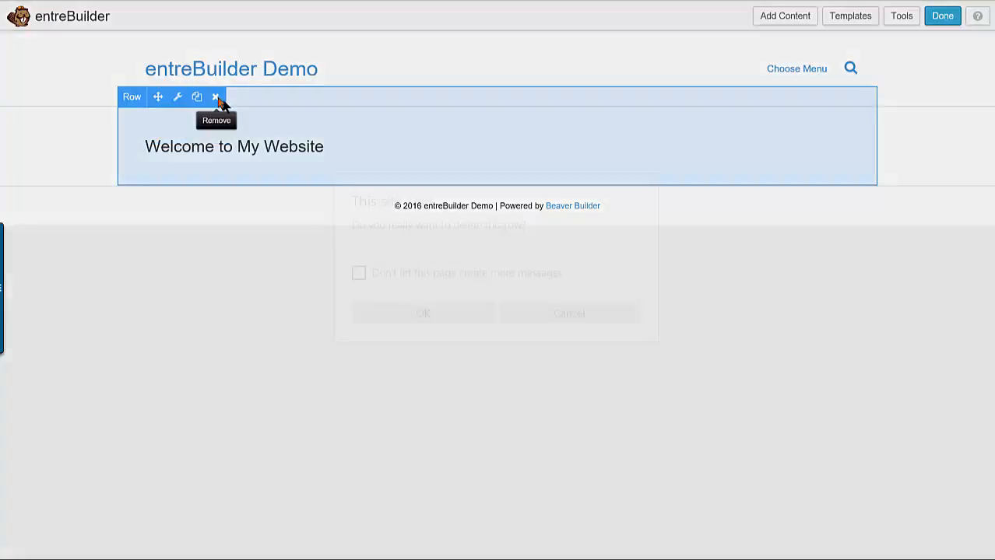
click(449, 315)
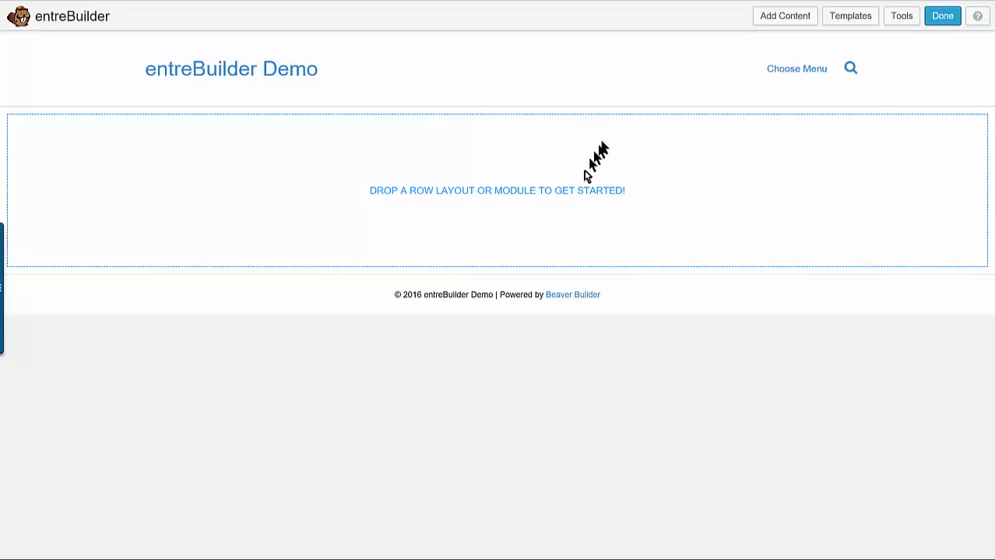
Browse the Home Pages layout templates and switch to the Content Pages category to view its templates
click(849, 17)
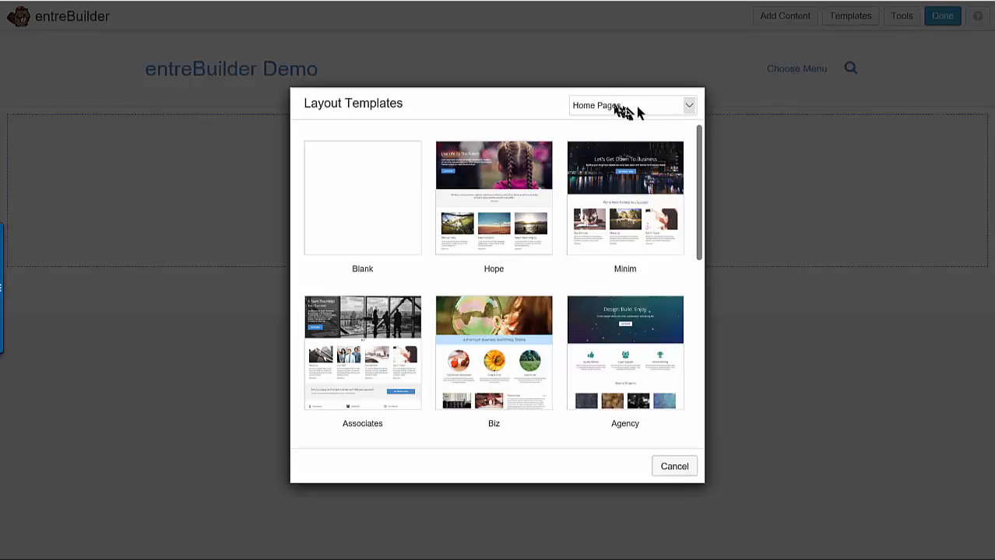
click(684, 109)
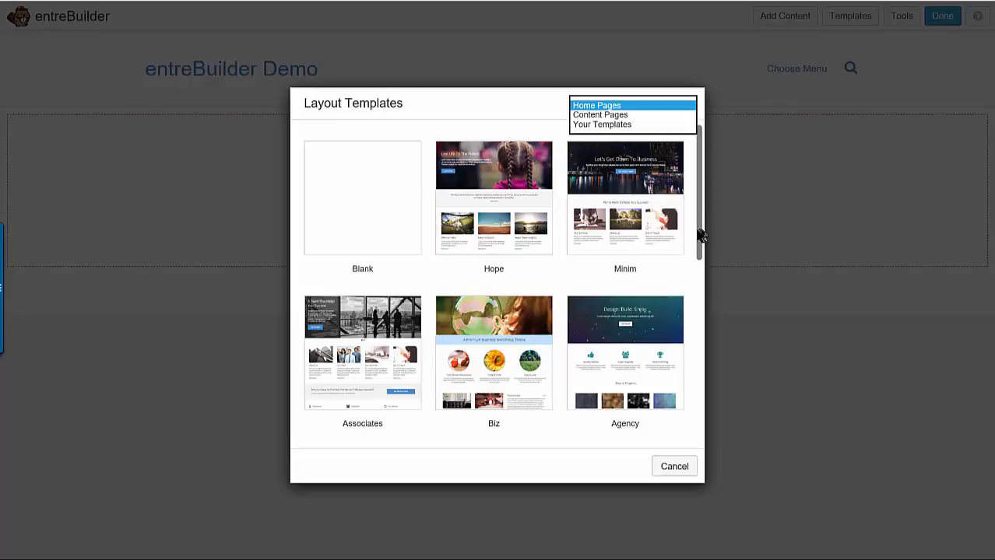
drag(701, 233, 704, 360)
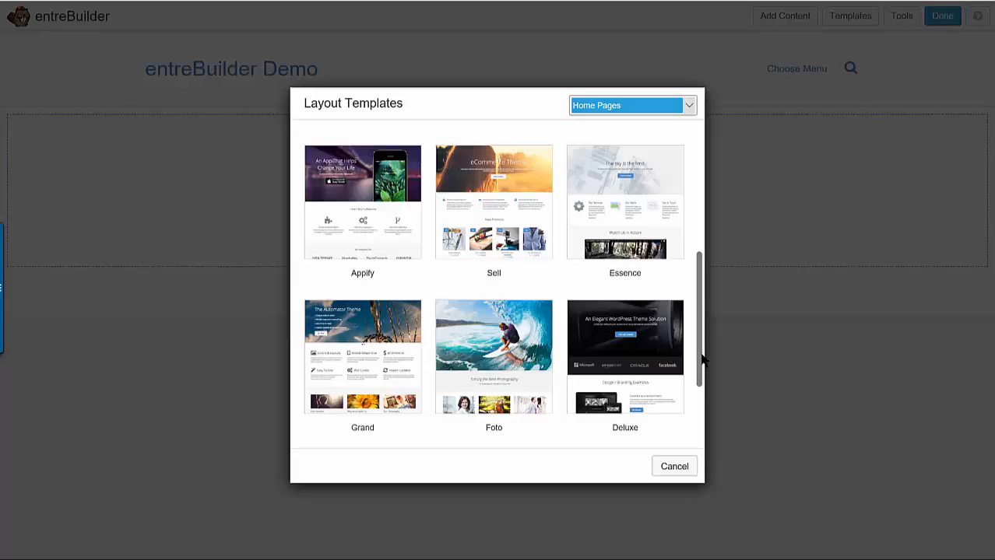
click(690, 109)
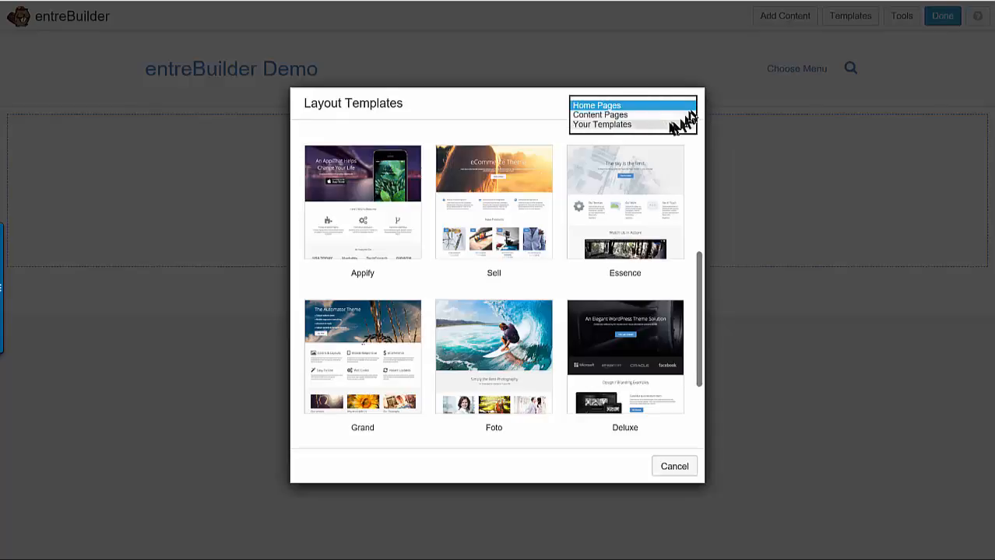
click(657, 116)
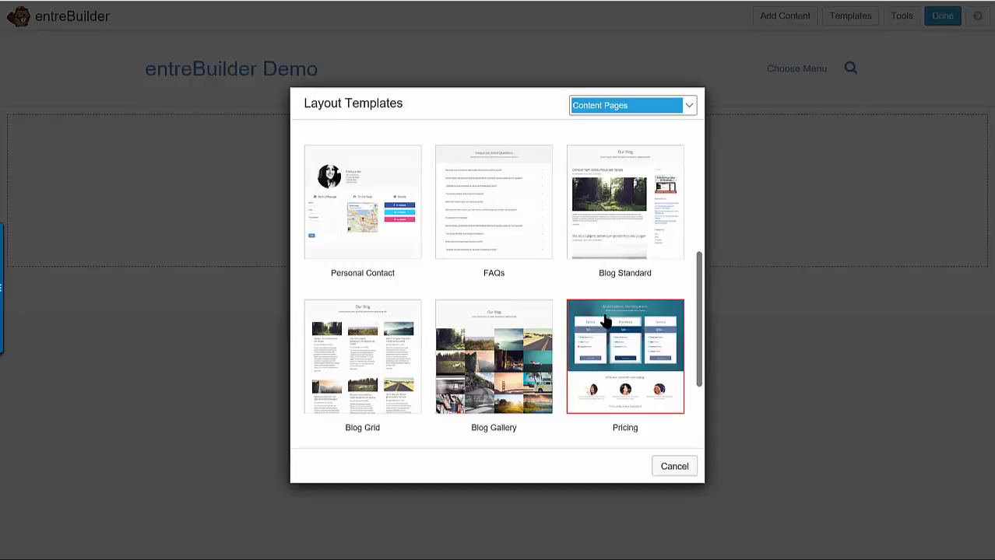
Return to the Home Pages layout templates and apply the Grand template to the page
click(690, 109)
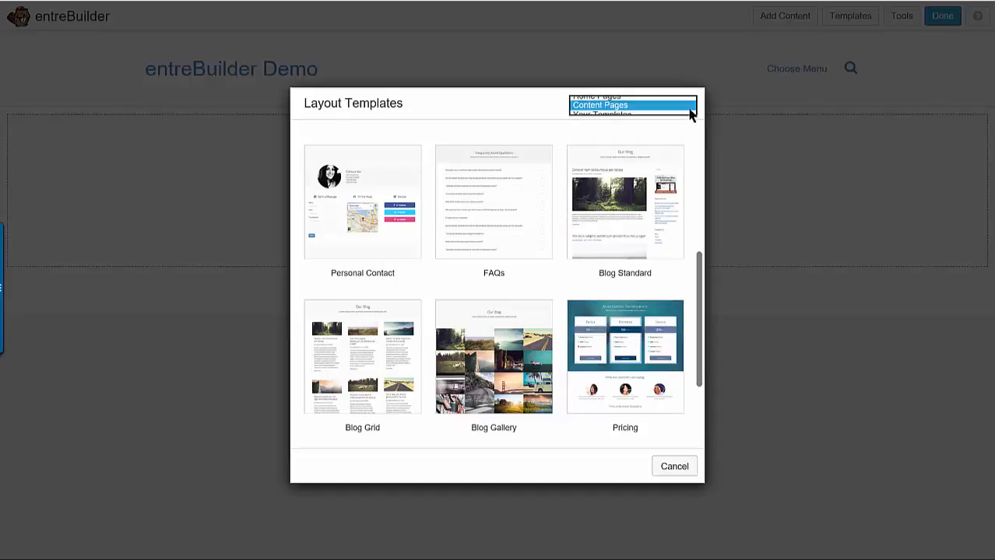
click(632, 97)
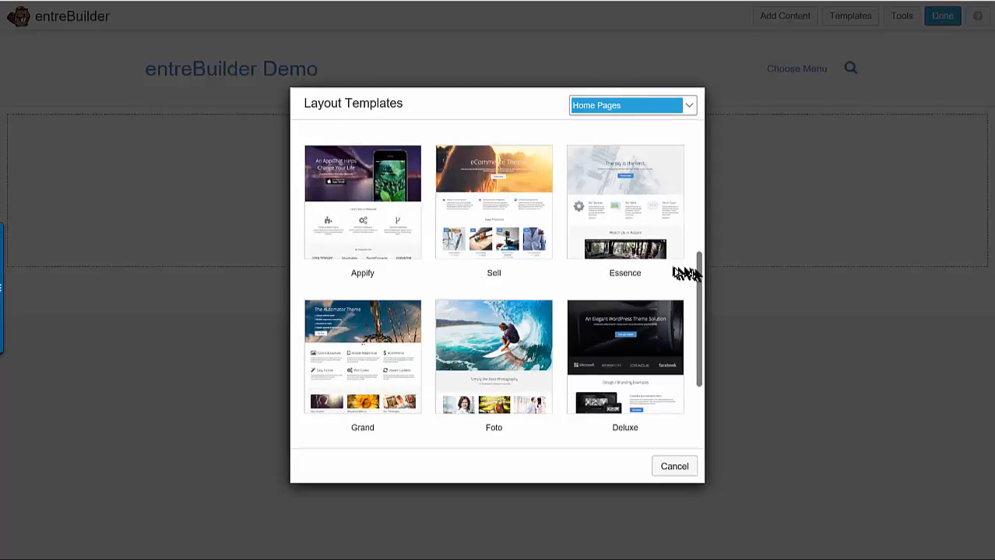
drag(699, 281, 681, 312)
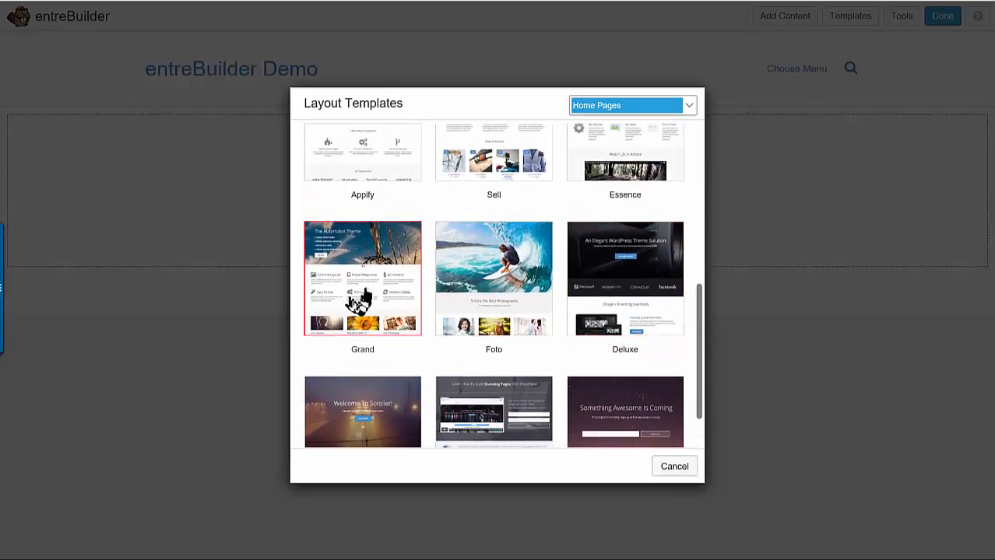
click(351, 302)
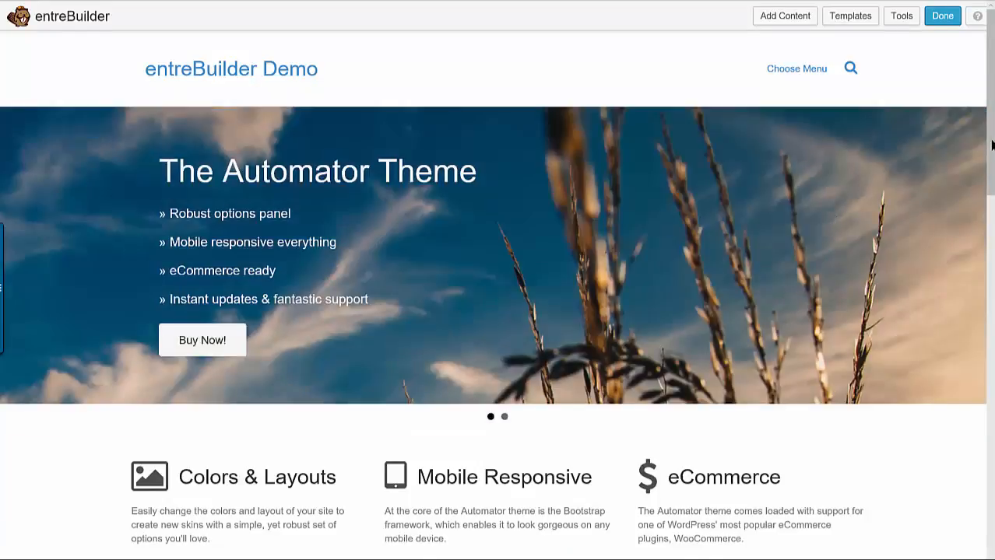
Look through the applied template from the slider down to the footer columns and back to the top
drag(992, 144, 993, 368)
mouse_move(803, 210)
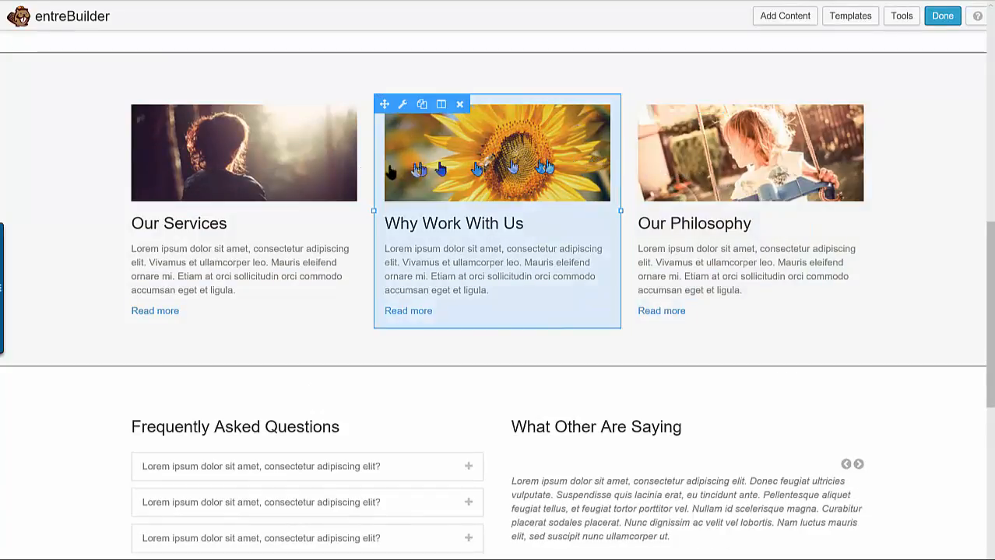
mouse_move(310, 174)
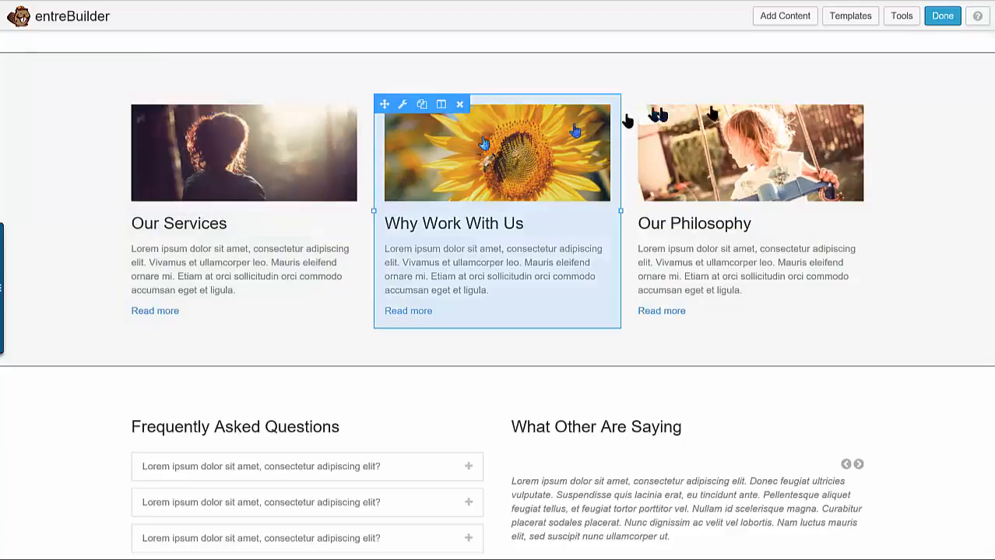
drag(990, 258, 991, 39)
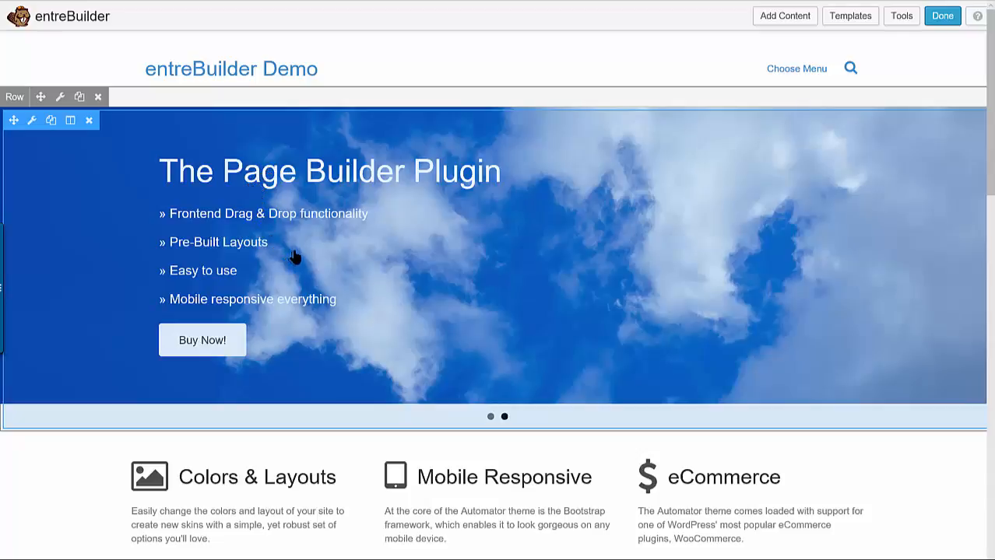
scroll(570, 411, down, 4)
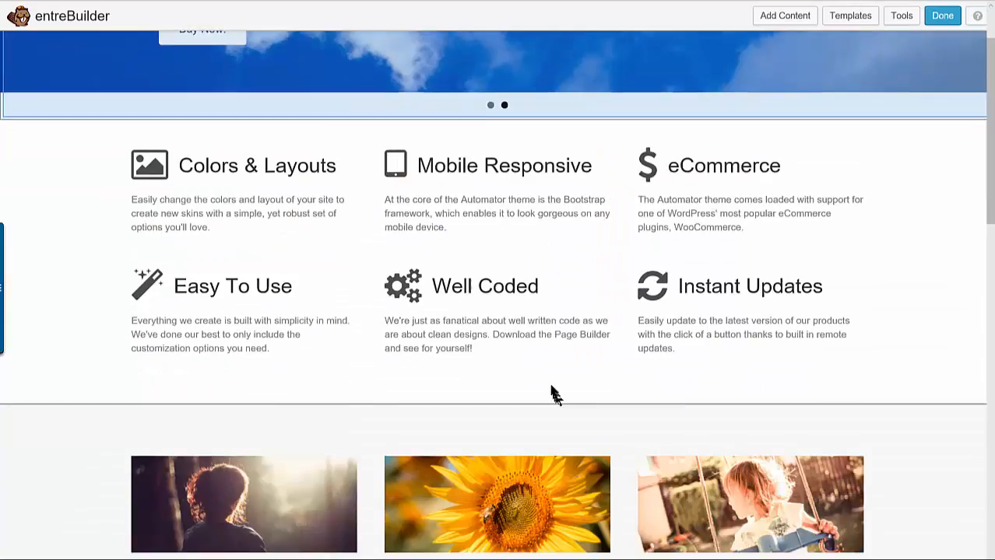
scroll(542, 386, down, 8)
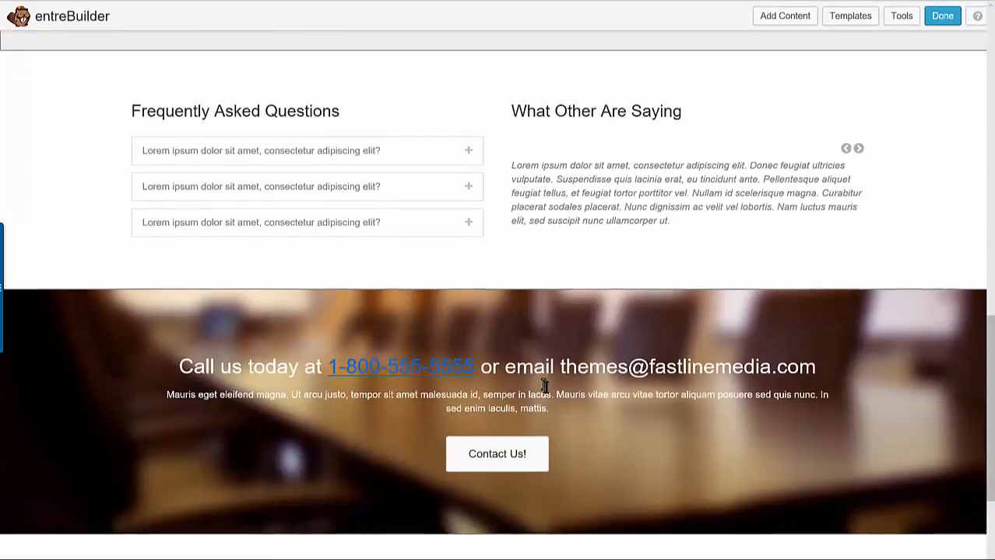
scroll(544, 387, down, 3)
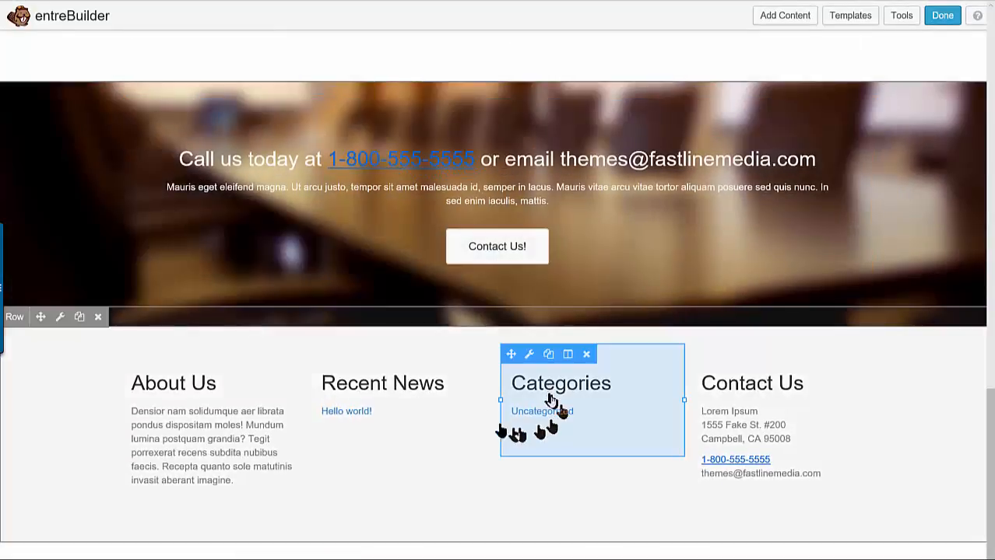
scroll(393, 327, up, 8)
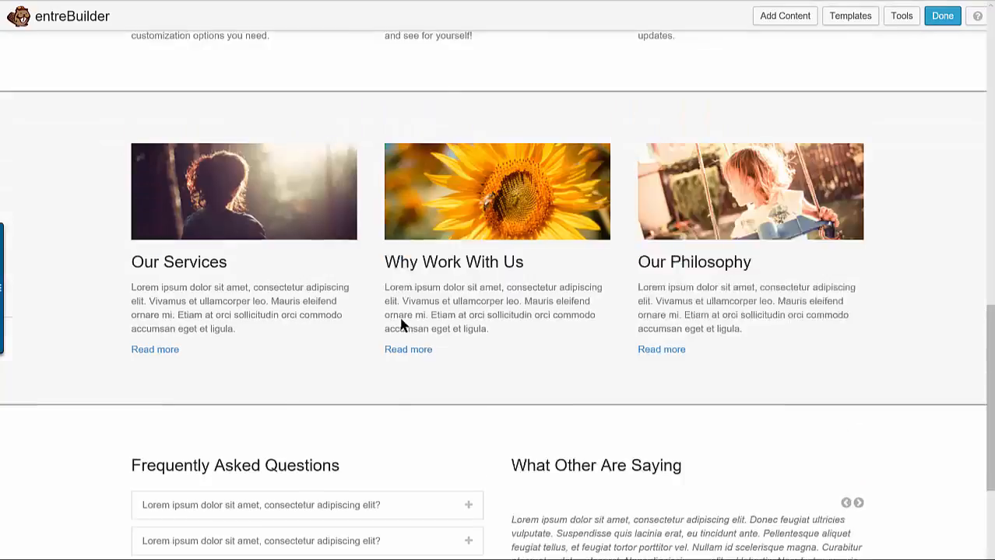
scroll(401, 327, up, 10)
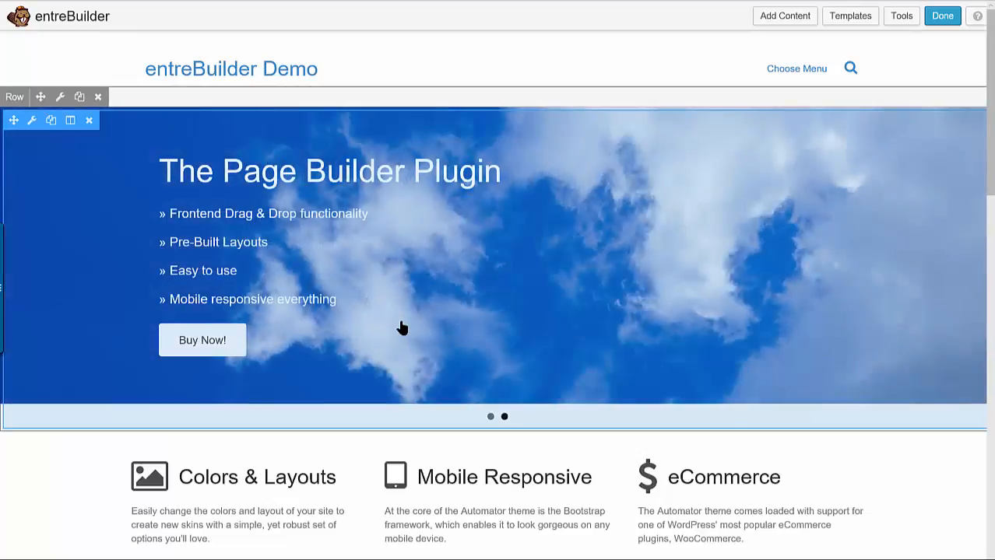
Examine the template's feature, services, FAQ, testimonial, call-to-action and footer sections again
scroll(413, 331, down, 5)
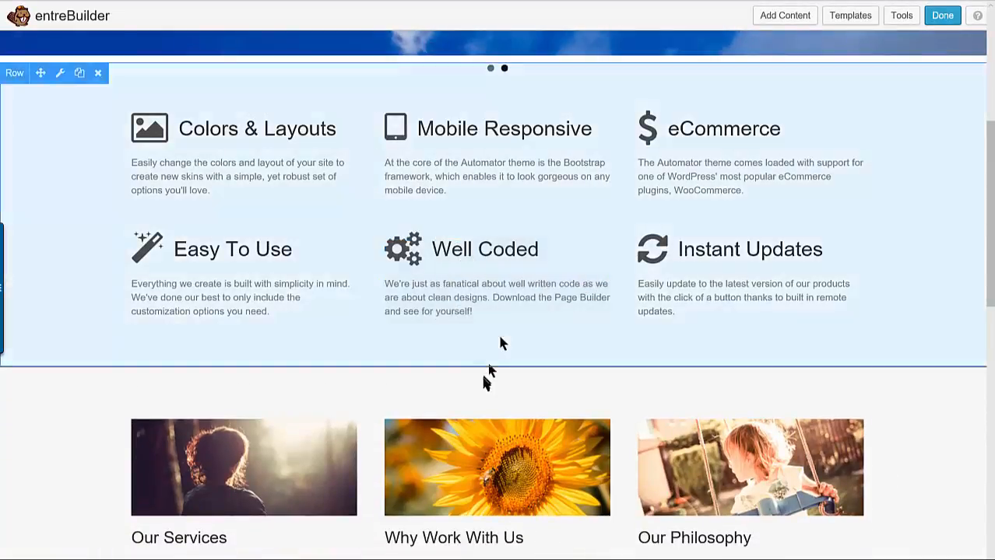
scroll(484, 381, down, 4)
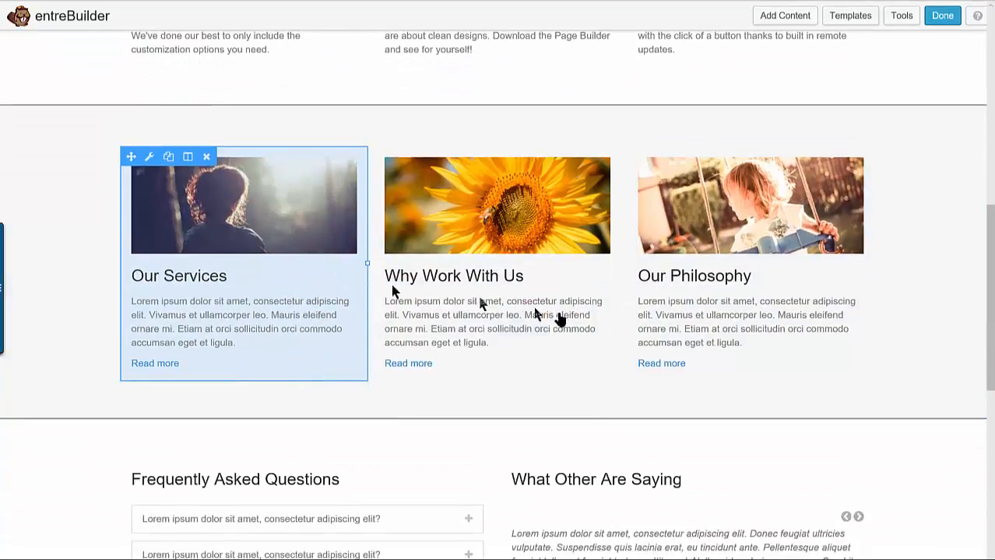
scroll(371, 368, down, 4)
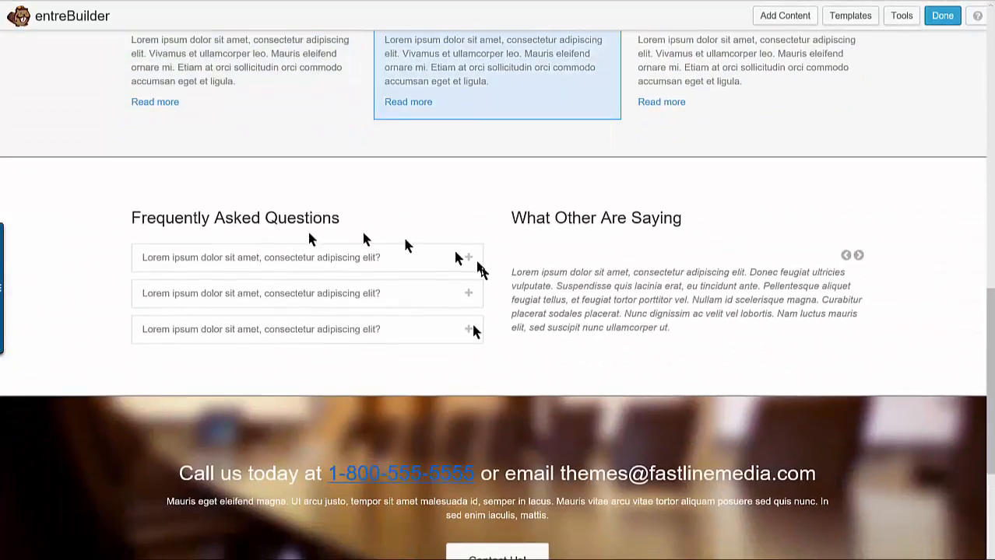
scroll(638, 389, down, 2)
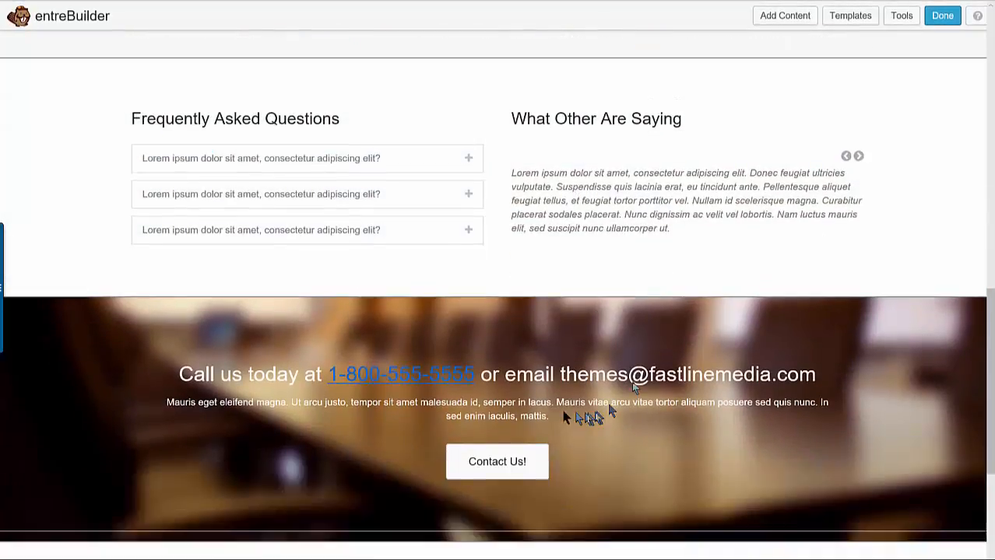
scroll(609, 413, down, 3)
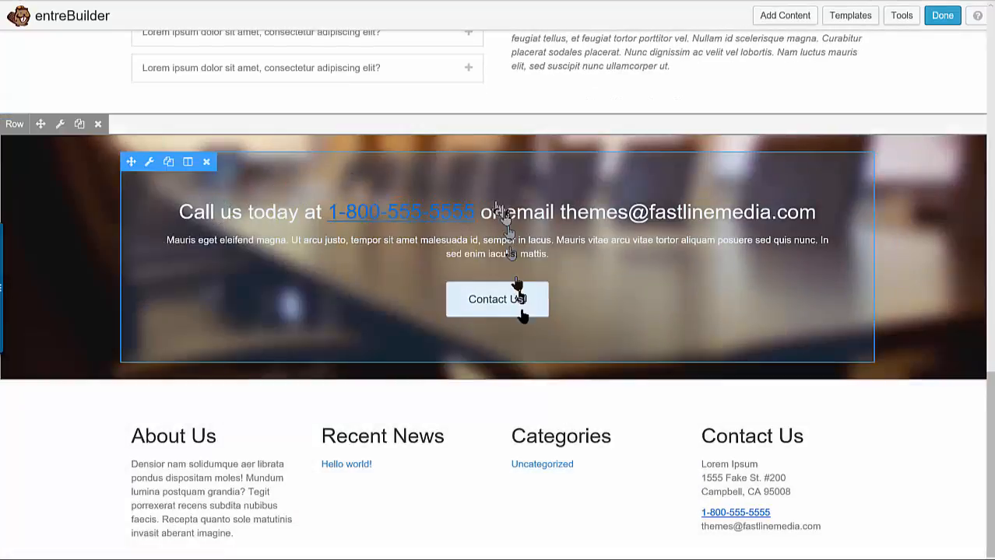
scroll(530, 319, down, 1)
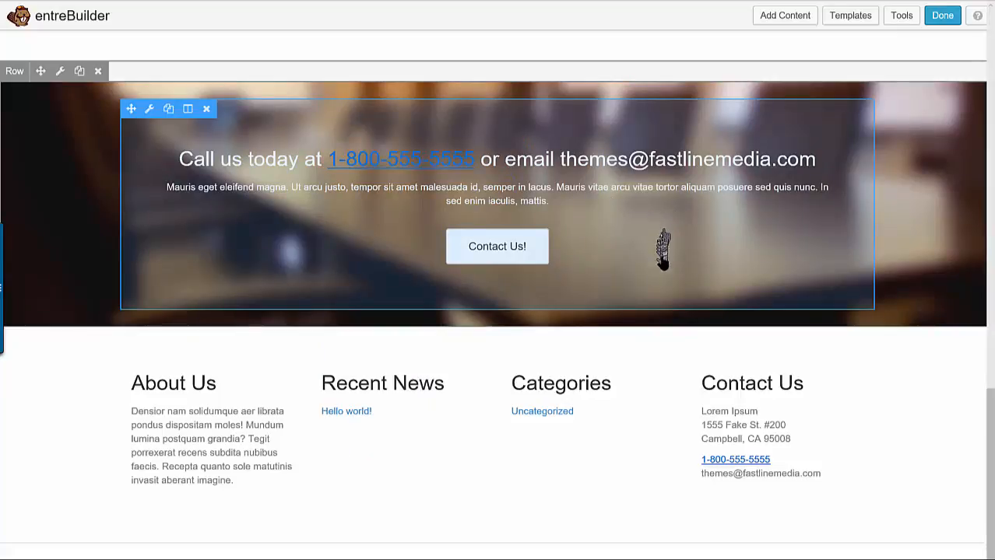
scroll(843, 178, up, 3)
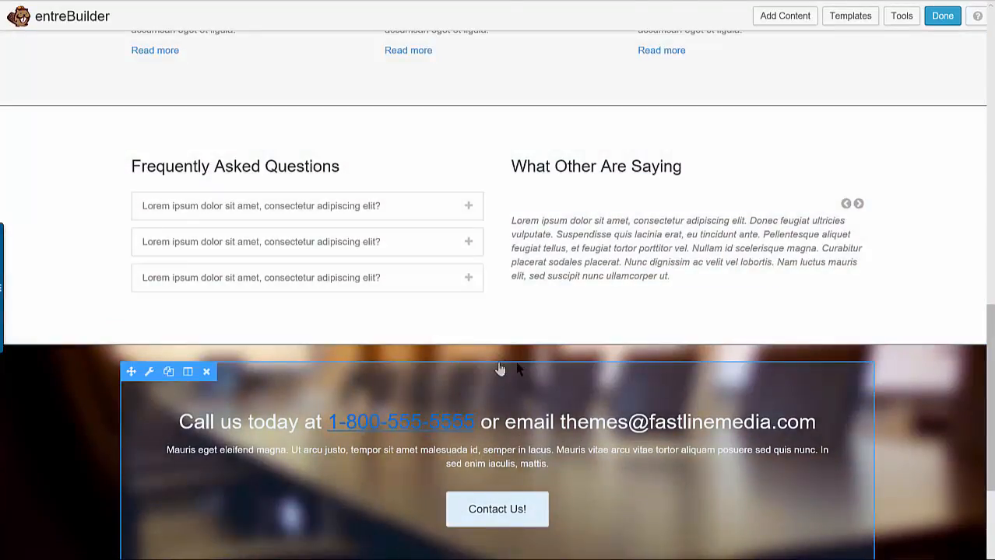
scroll(514, 381, down, 3)
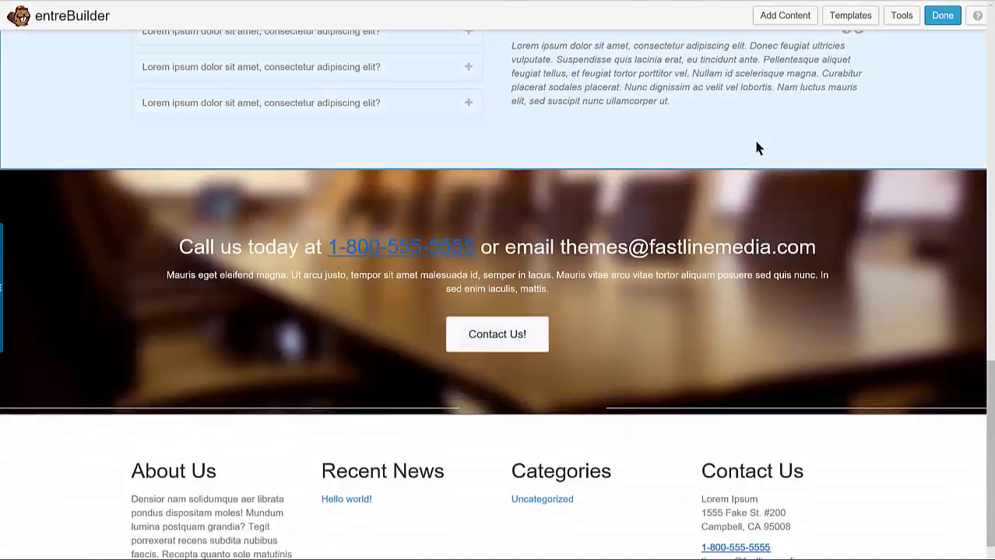
scroll(759, 154, down, 2)
scroll(755, 168, up, 3)
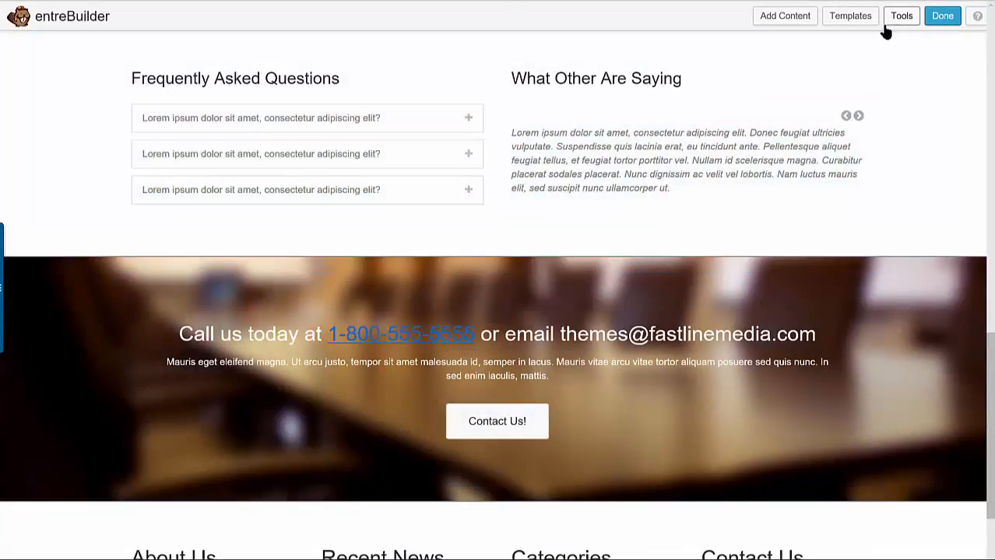
Insert a single-column row between the Frequently Asked Questions section and the "Call us today" row
click(772, 17)
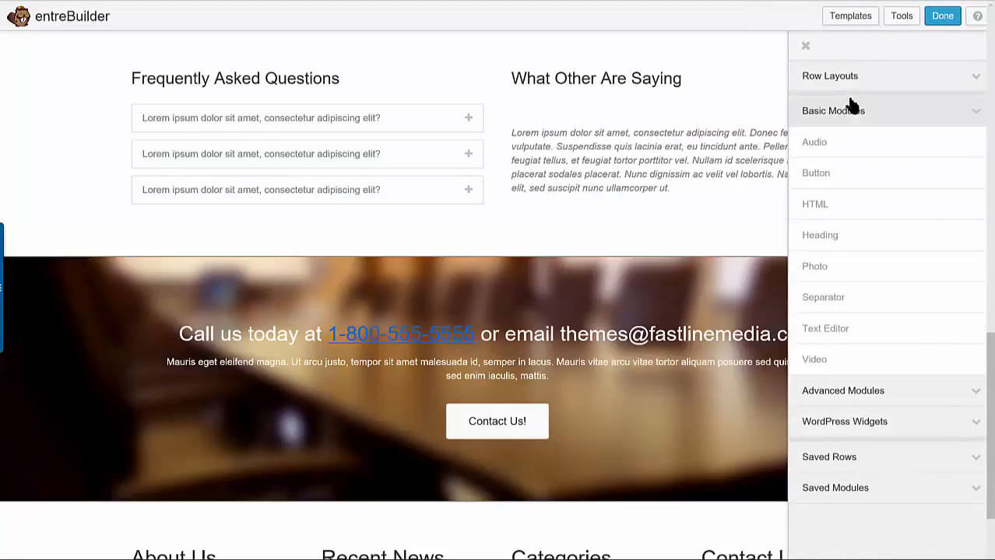
click(856, 78)
drag(855, 105, 450, 284)
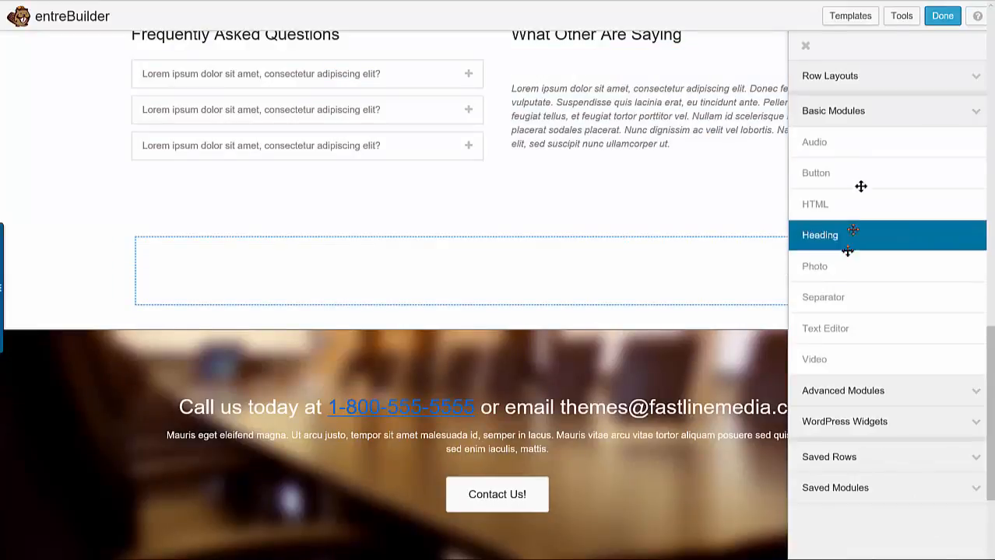
Add a Gallery module from the advanced modules to the new row and try to save its settings without photos
click(926, 391)
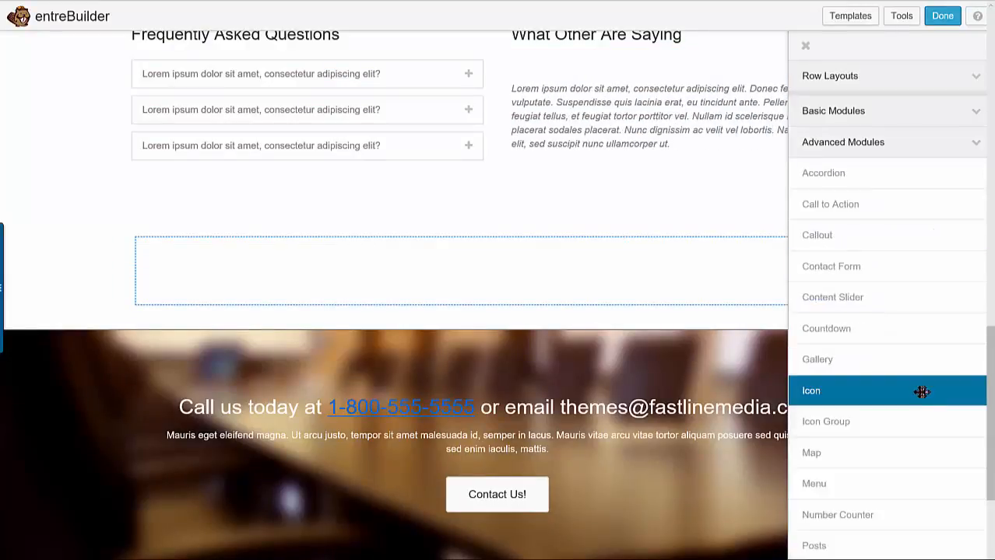
drag(840, 366, 387, 313)
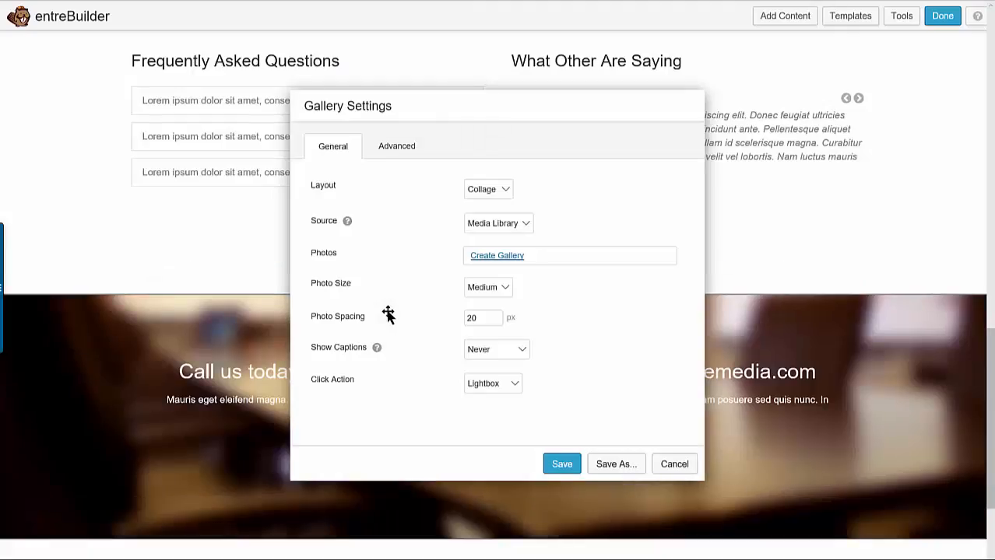
click(569, 467)
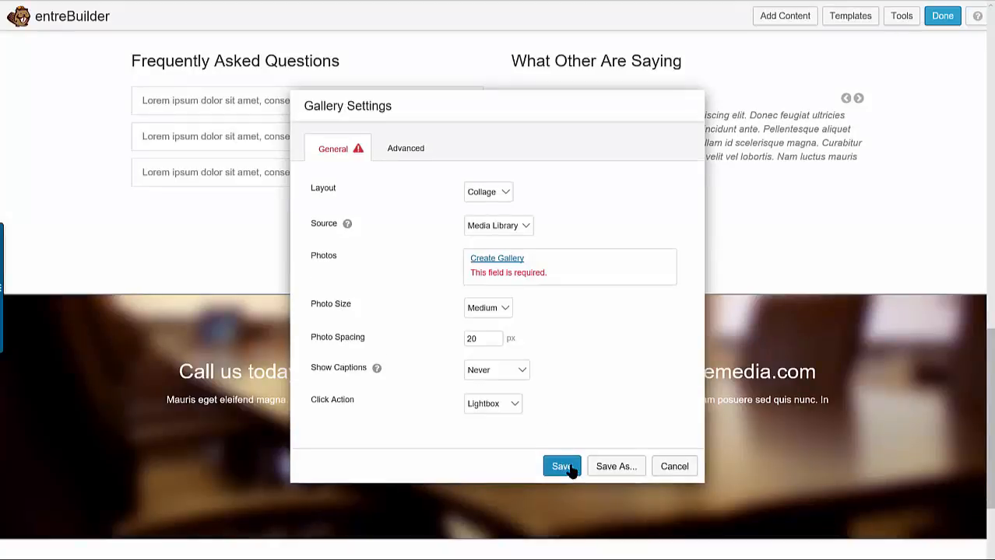
Create the module's gallery from the cat tree and mom-and-kitten photos in the media library and save the Gallery settings
click(498, 264)
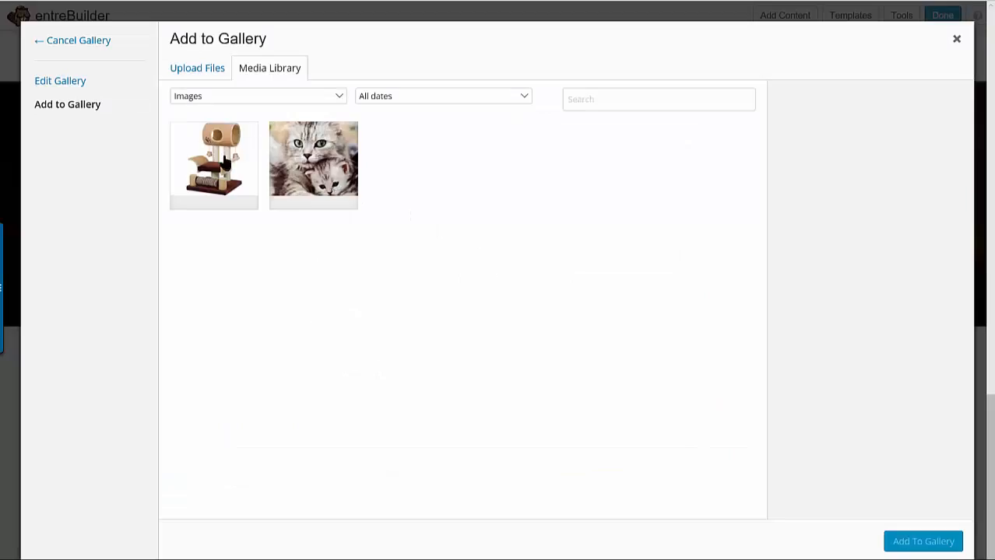
click(237, 160)
click(284, 160)
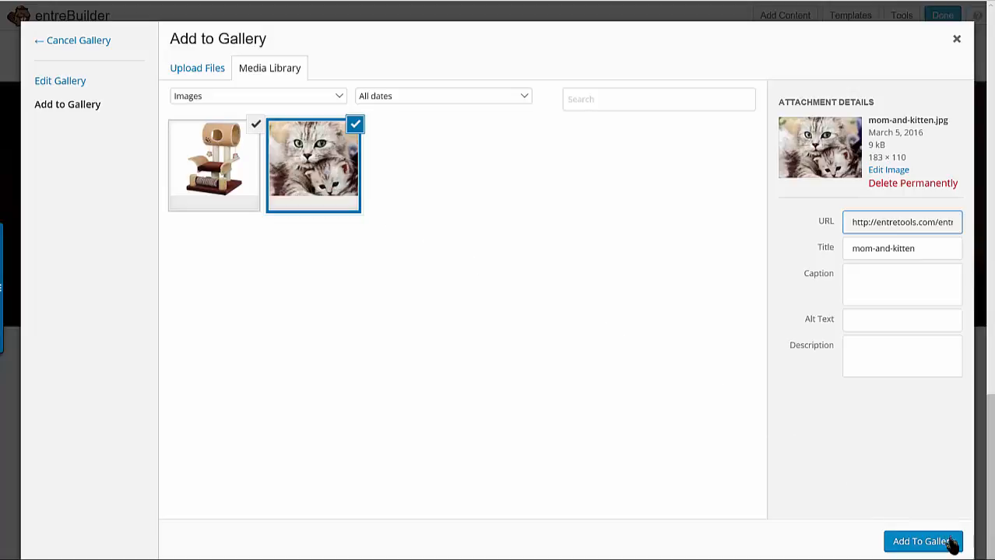
click(898, 541)
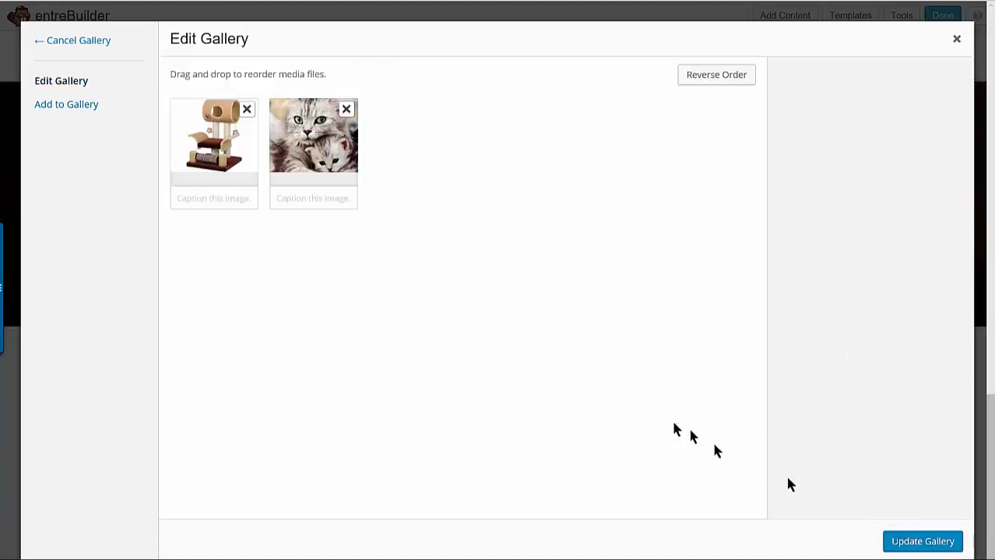
click(903, 543)
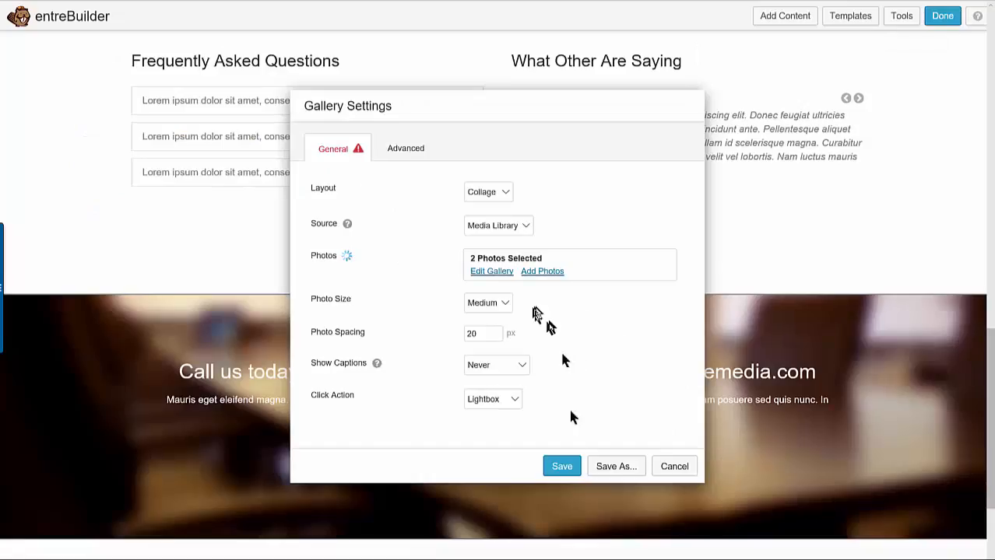
click(567, 465)
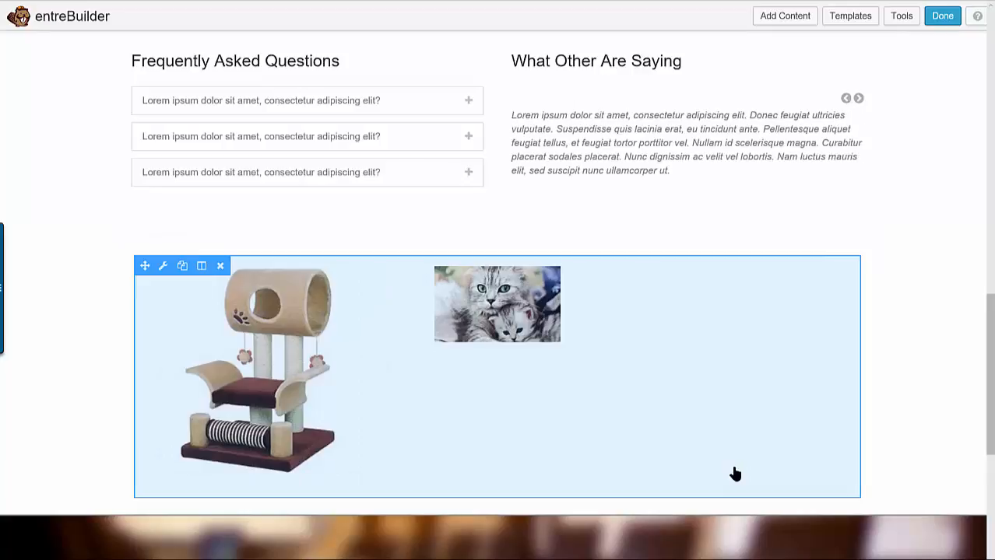
Append the Our Services template from the Content Pages category to the existing layout
scroll(45, 361, down, 3)
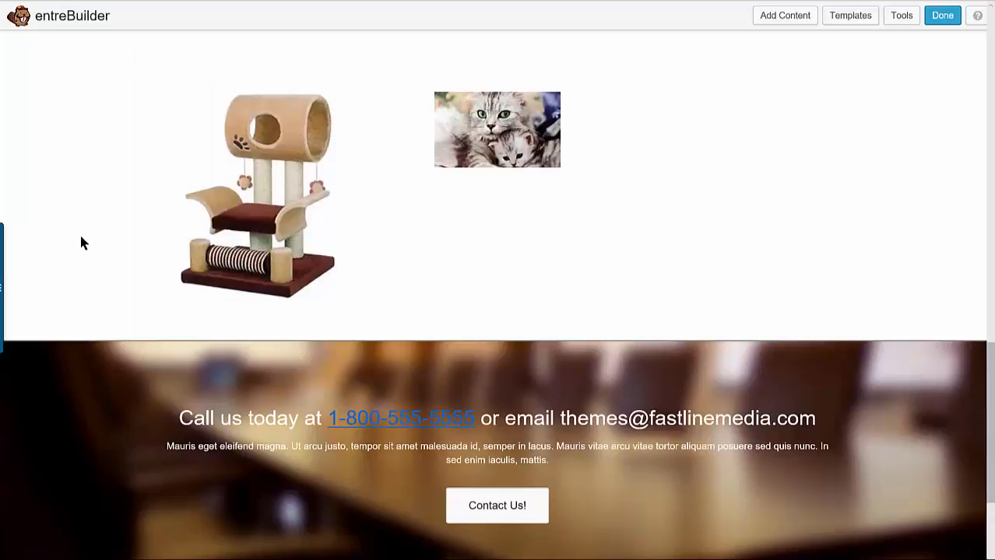
scroll(117, 233, down, 2)
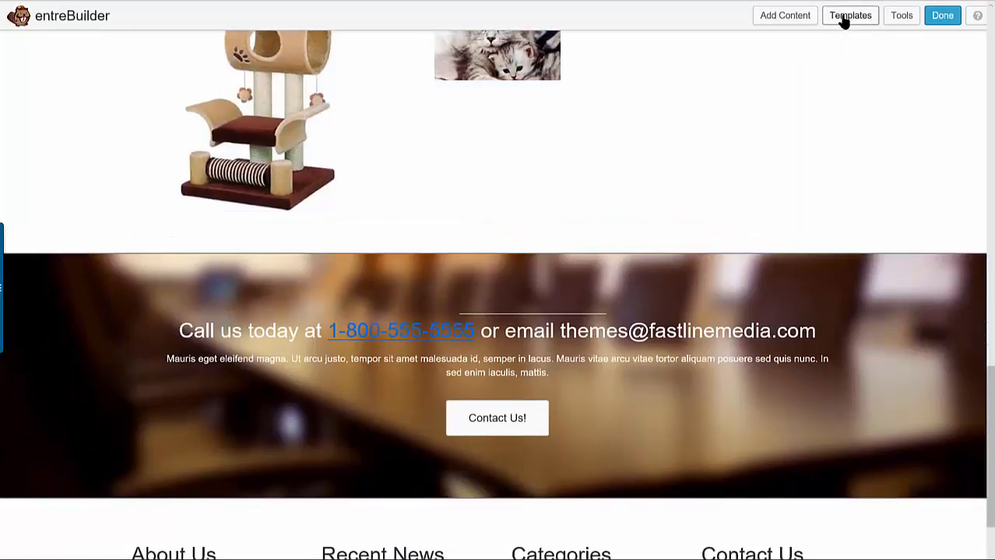
click(850, 16)
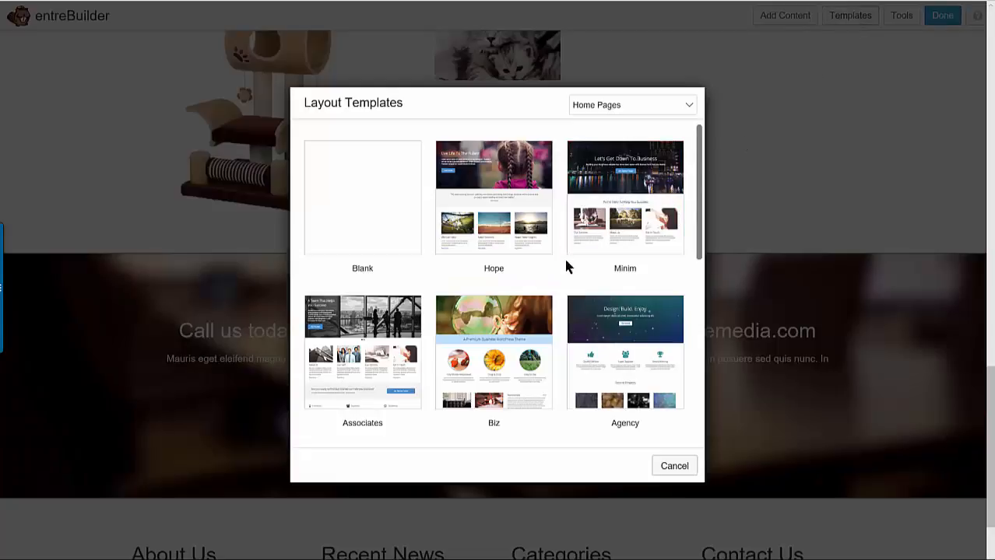
click(598, 107)
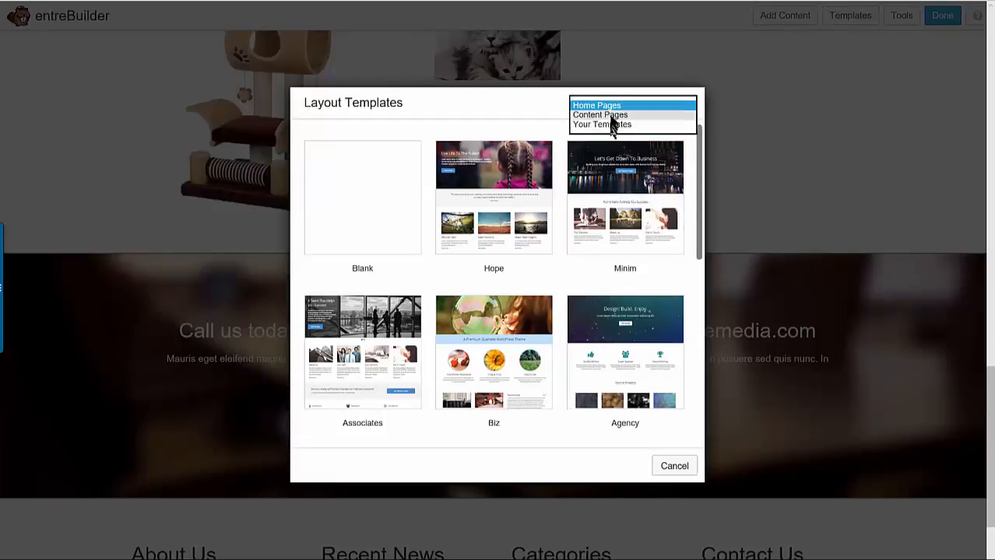
click(612, 116)
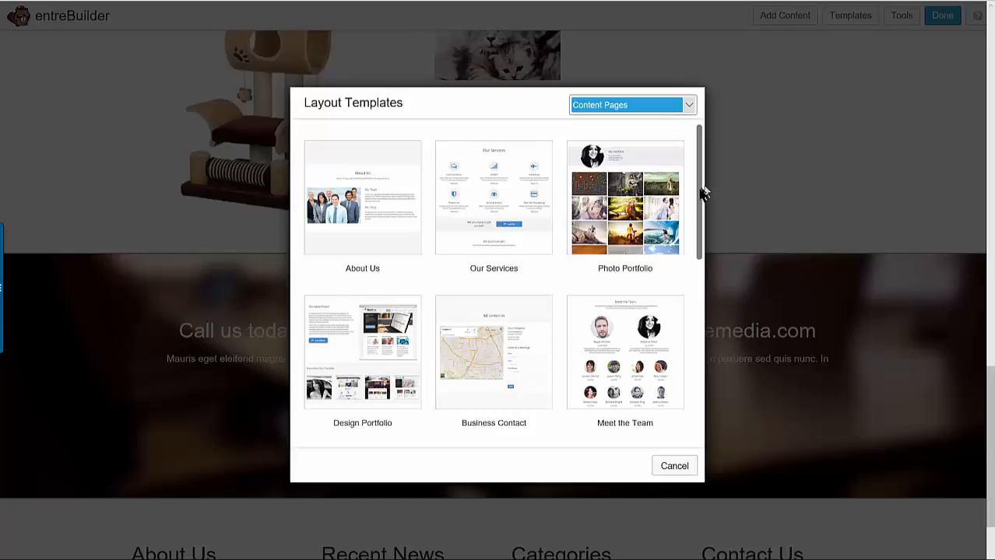
drag(699, 194, 693, 354)
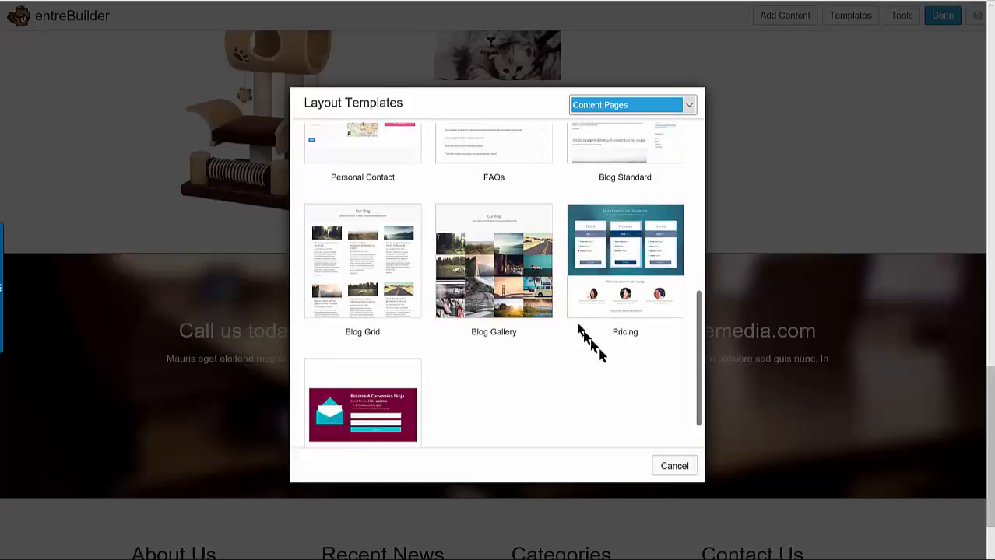
drag(698, 418, 710, 250)
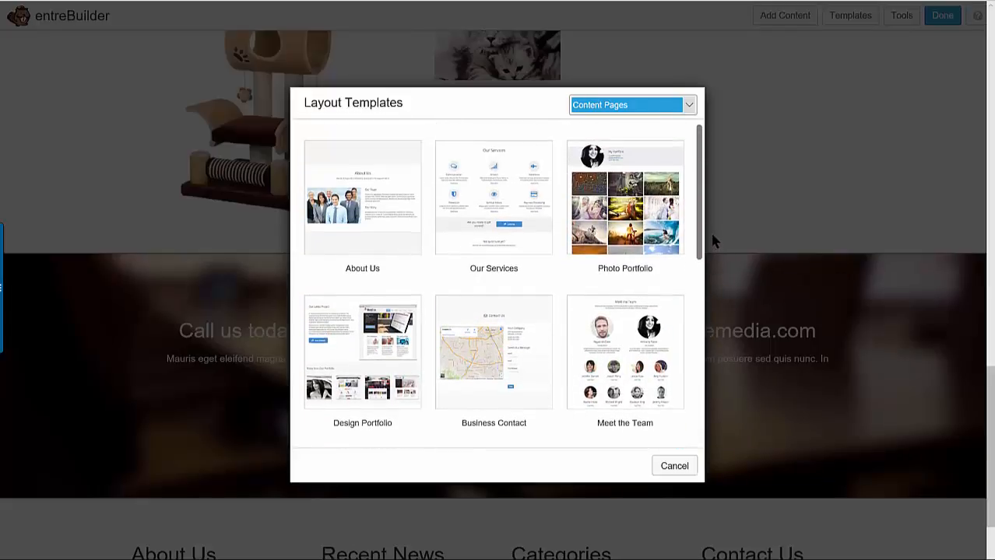
click(514, 207)
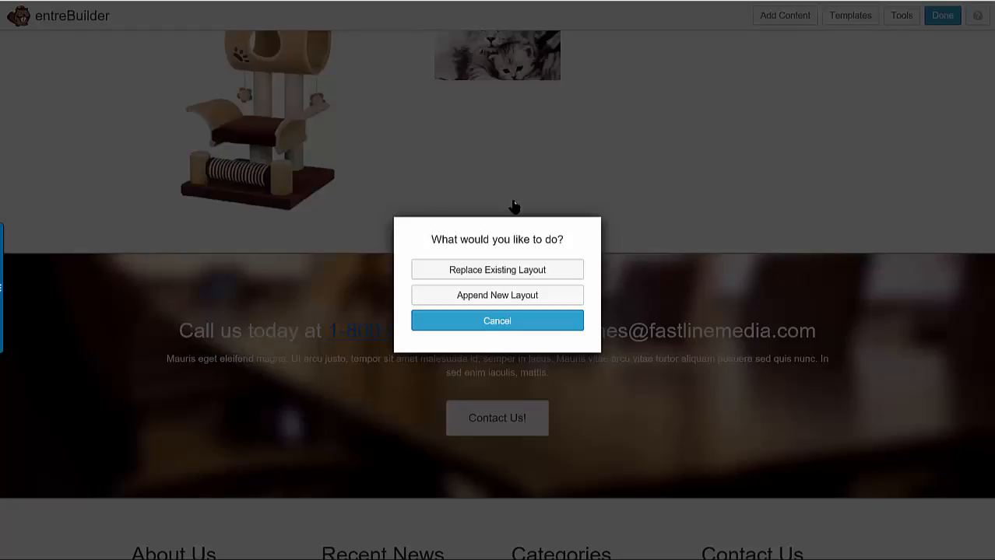
click(507, 295)
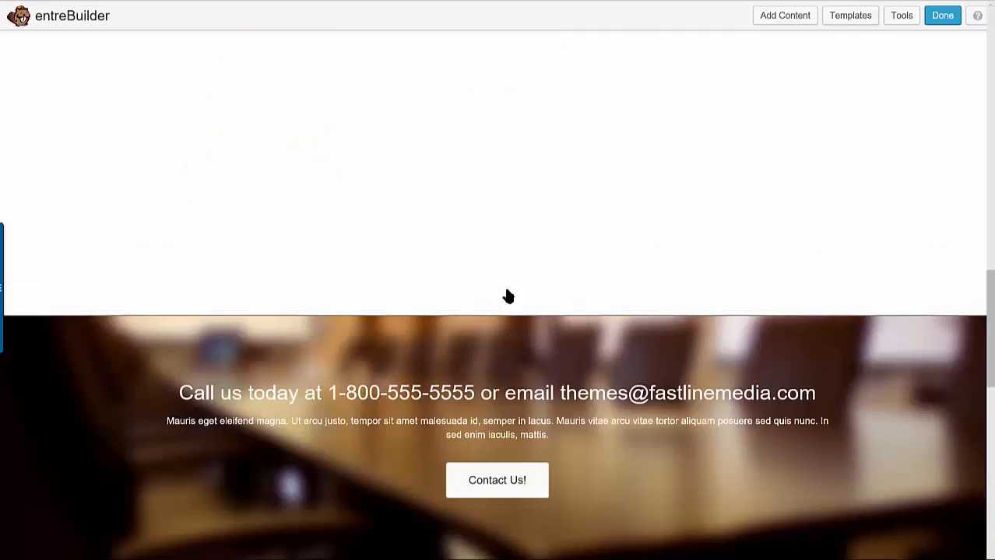
Examine the appended Our Services section and its surroundings below the footer columns
scroll(544, 292, down, 10)
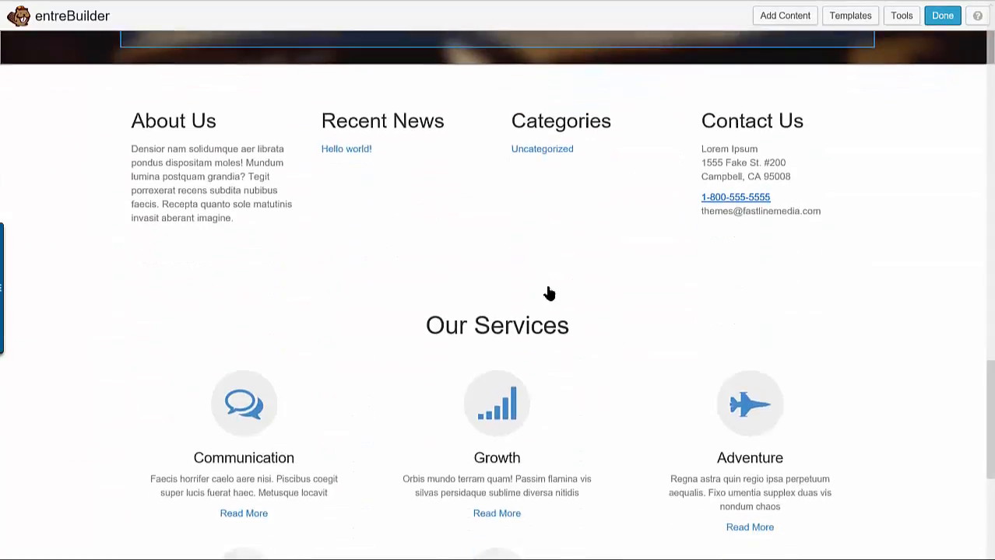
scroll(549, 289, down, 2)
scroll(551, 290, up, 2)
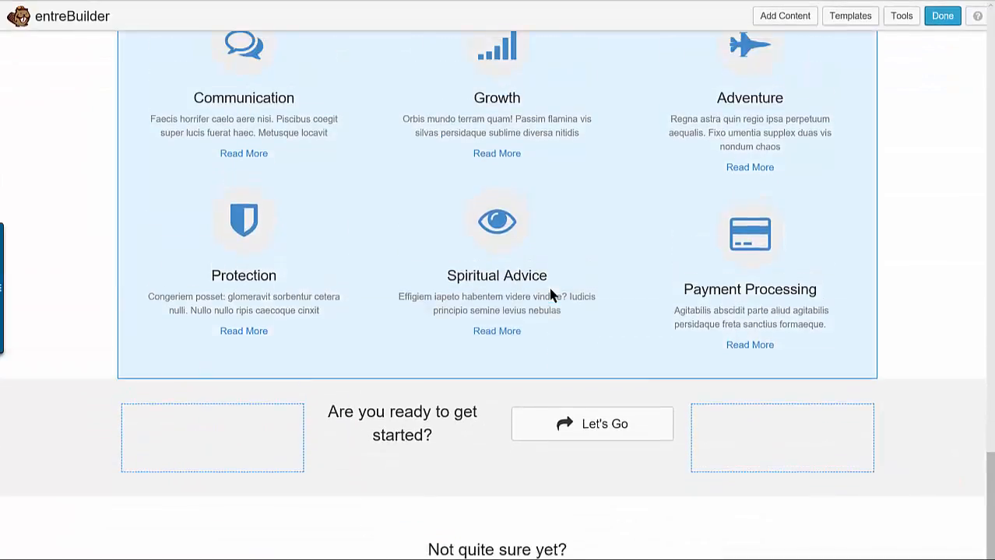
scroll(551, 293, down, 2)
scroll(550, 298, up, 5)
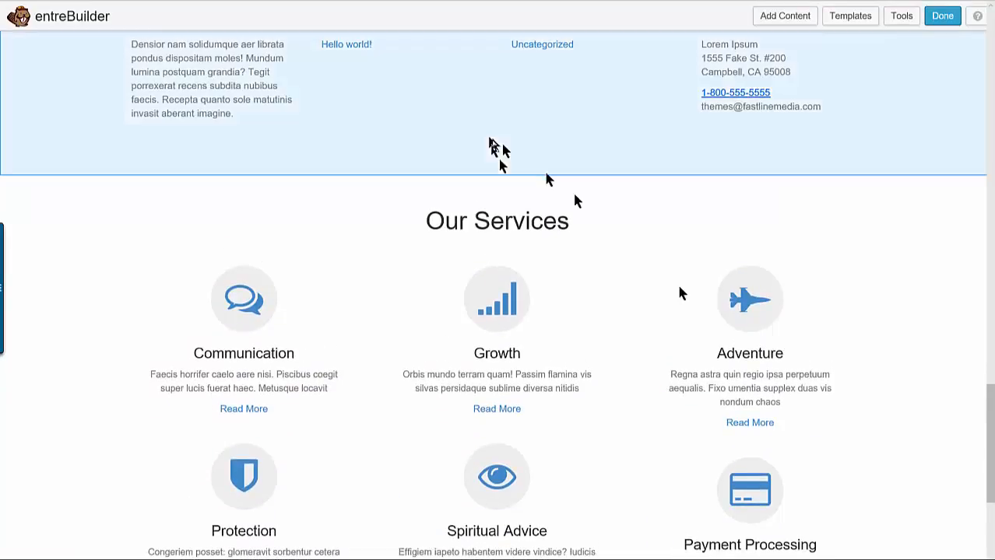
scroll(566, 382, up, 4)
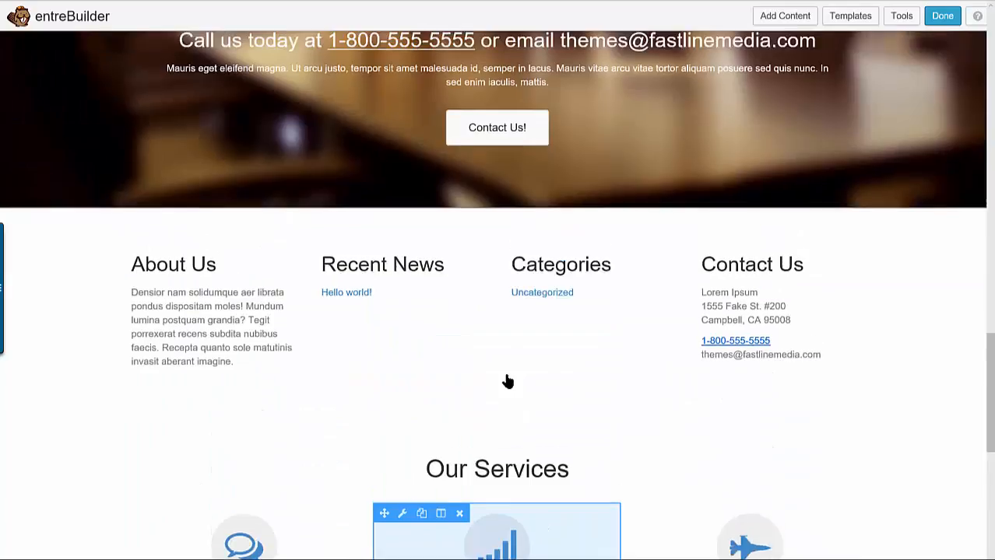
Delete the Gallery module from the row between the Frequently Asked Questions section and the "Call us today" row
scroll(480, 413, up, 8)
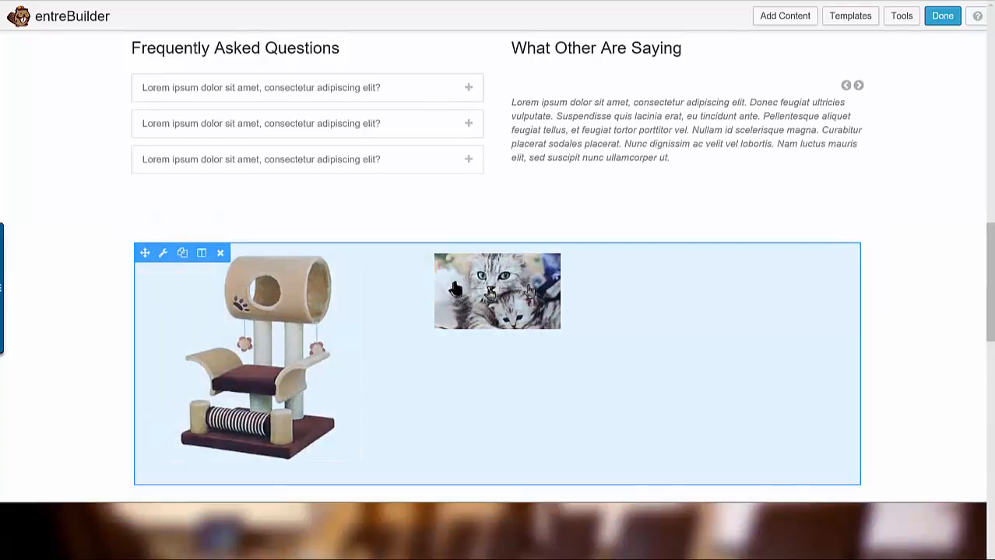
click(221, 255)
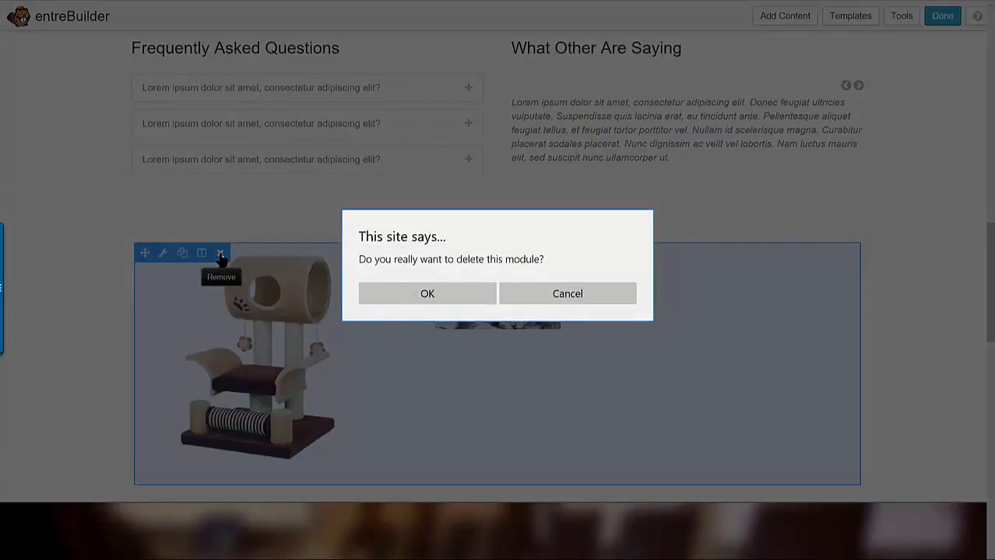
click(418, 293)
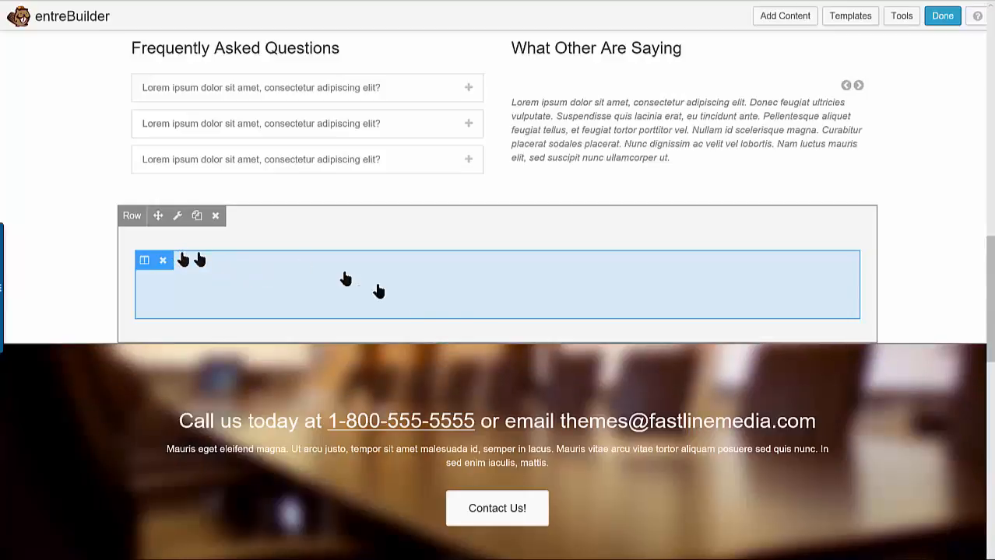
Move the row with the six service items up between the empty row and the "Call us today" row
scroll(556, 313, down, 1)
scroll(555, 314, down, 10)
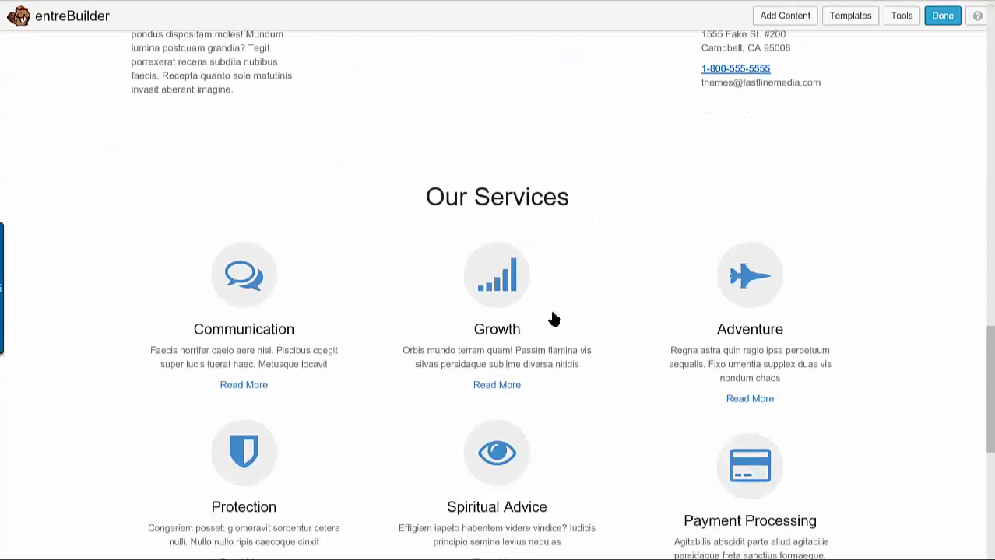
scroll(552, 315, up, 3)
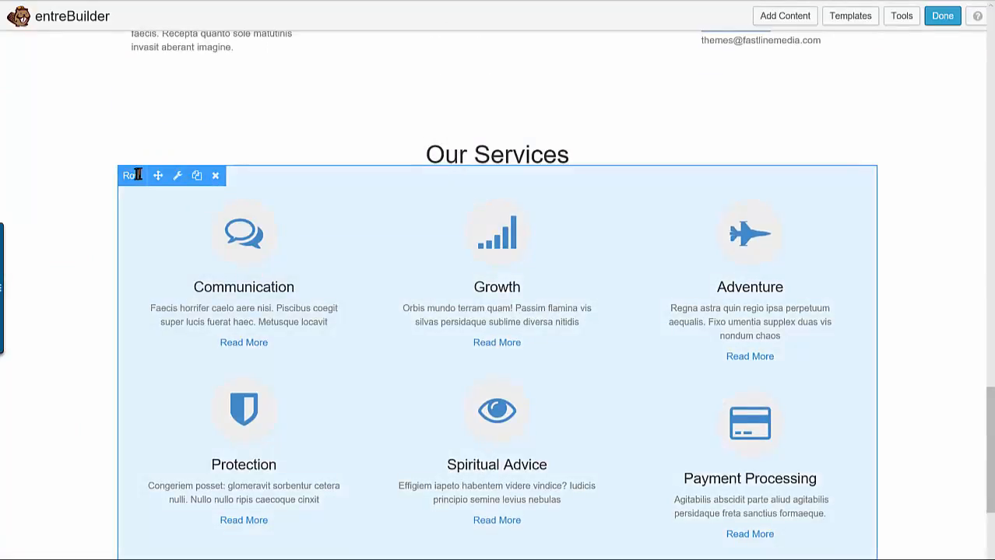
drag(155, 175, 173, 76)
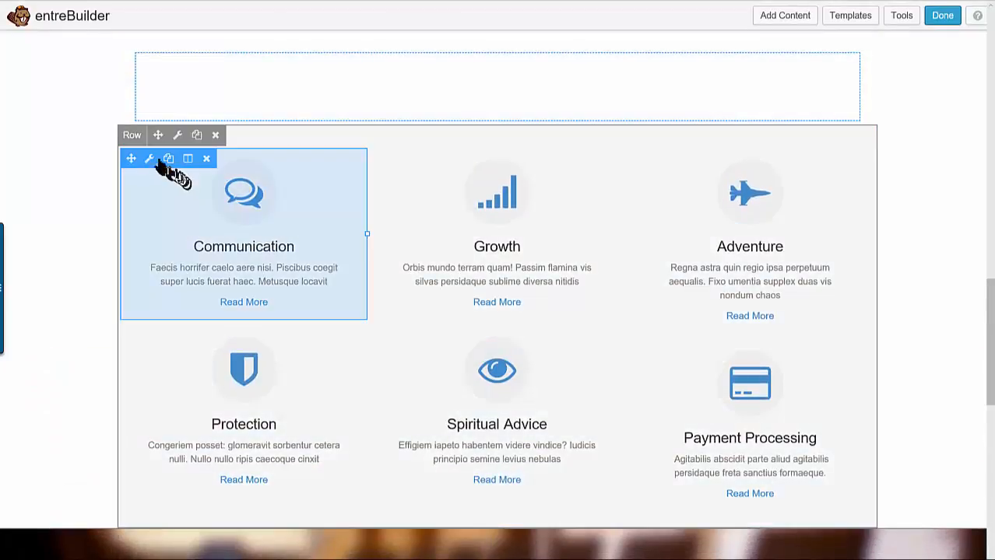
Set the services row's width to Full Width in its row settings
click(177, 136)
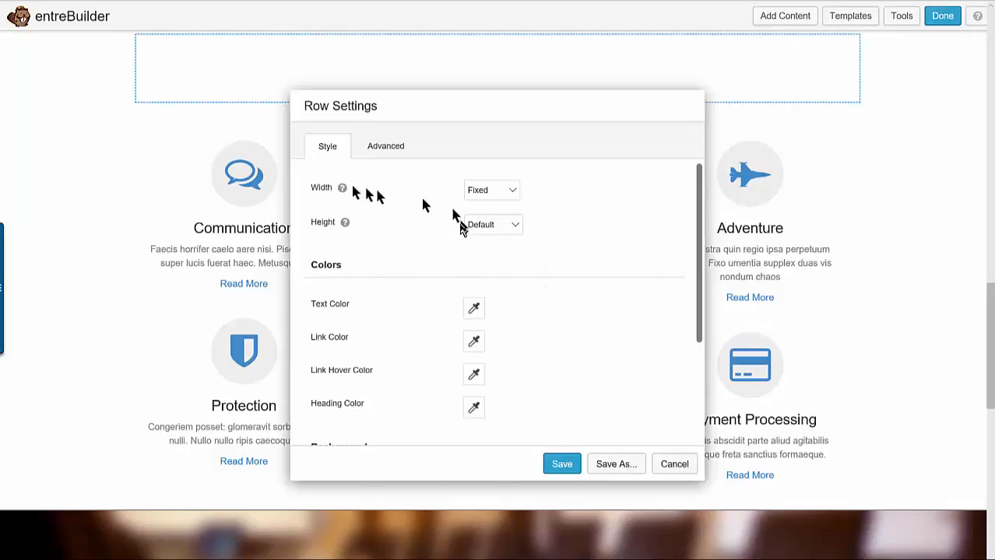
mouse_move(342, 188)
click(512, 195)
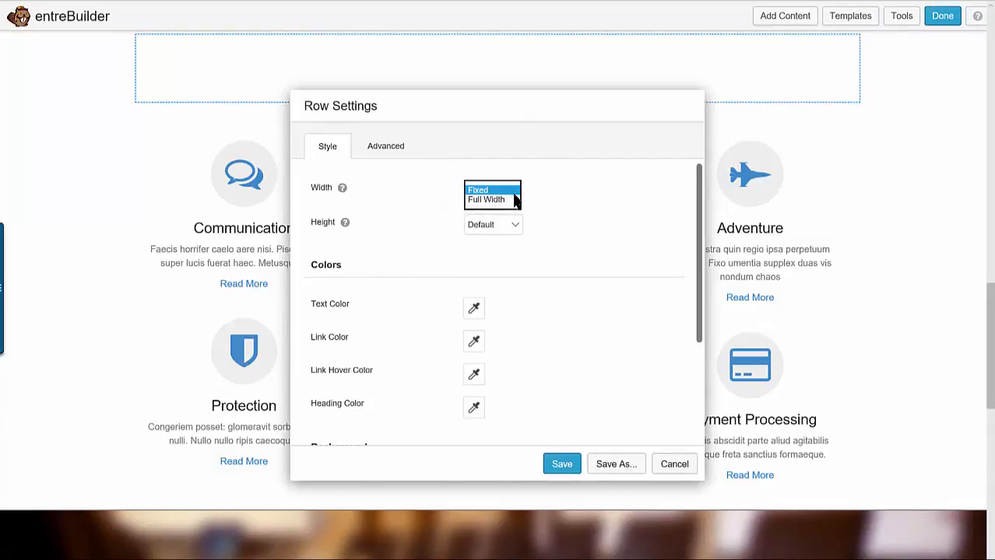
click(492, 204)
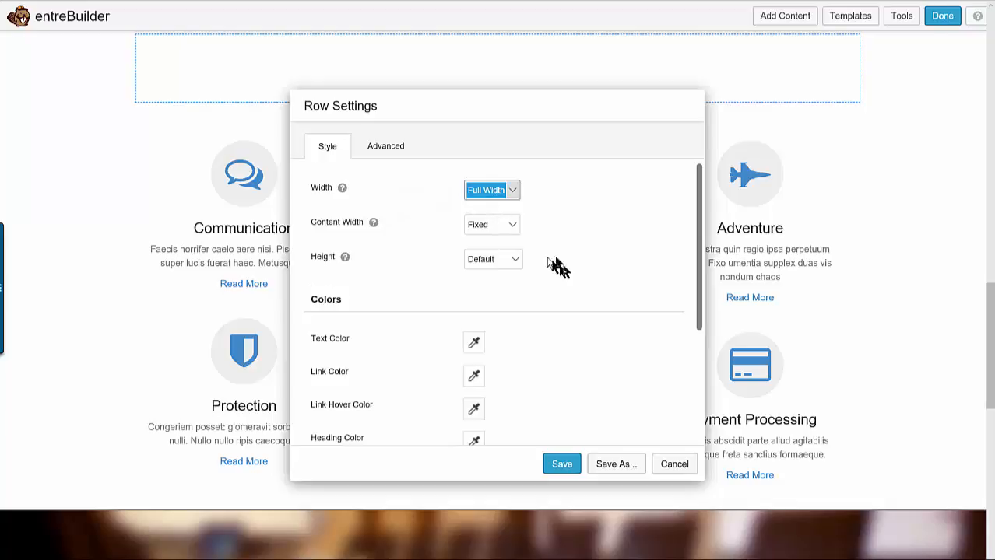
Set the services row's background type to Color and choose the gray #bcbcbc as the background color
scroll(574, 323, down, 2)
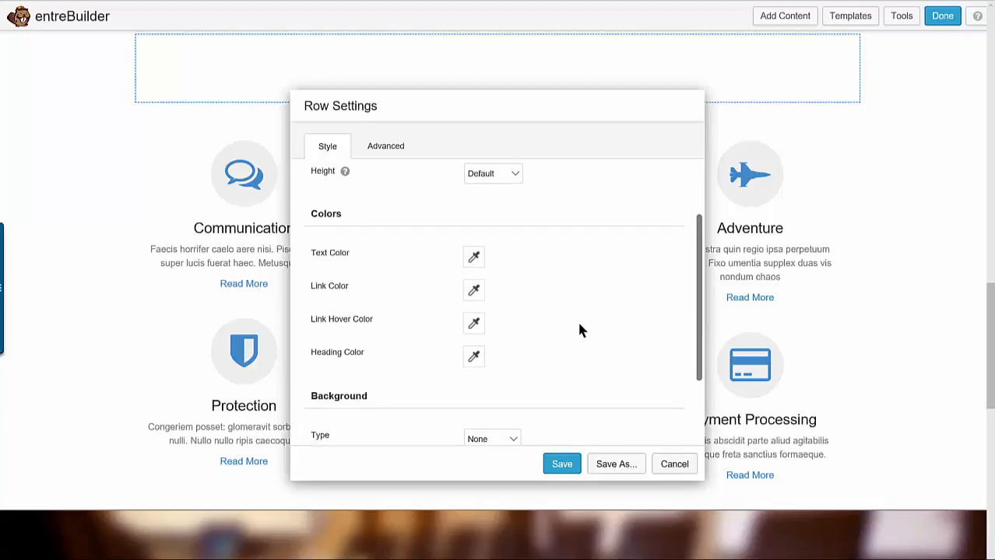
scroll(578, 331, down, 2)
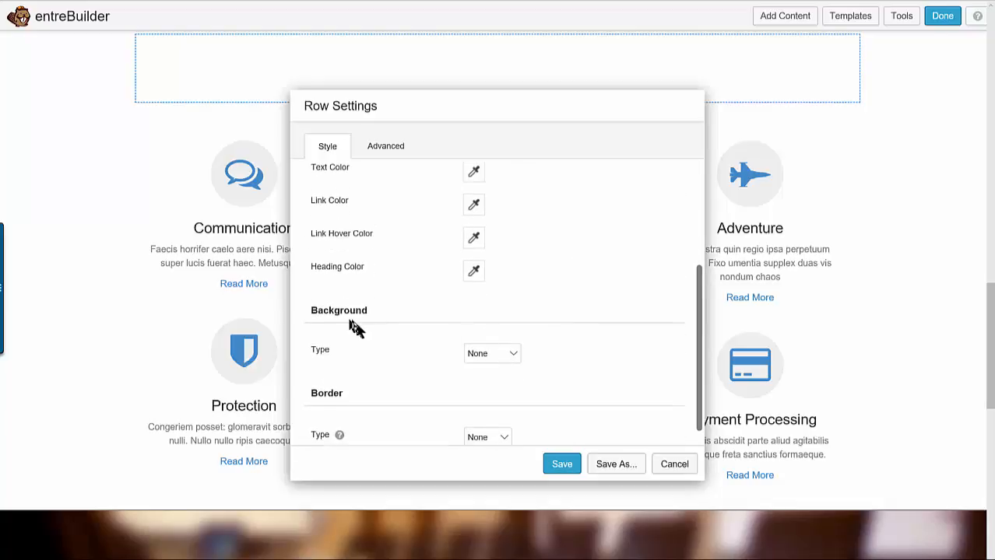
scroll(354, 328, down, 1)
click(514, 336)
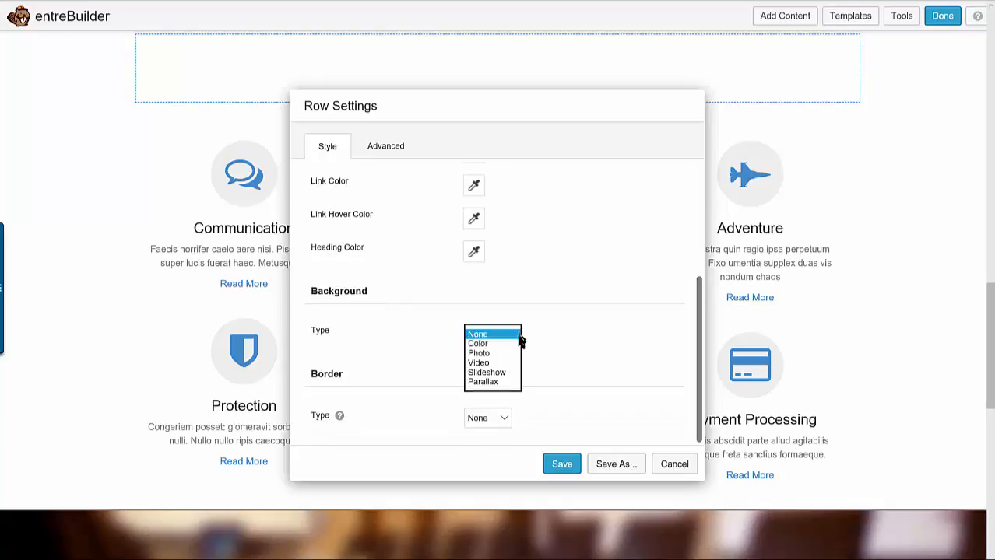
click(489, 348)
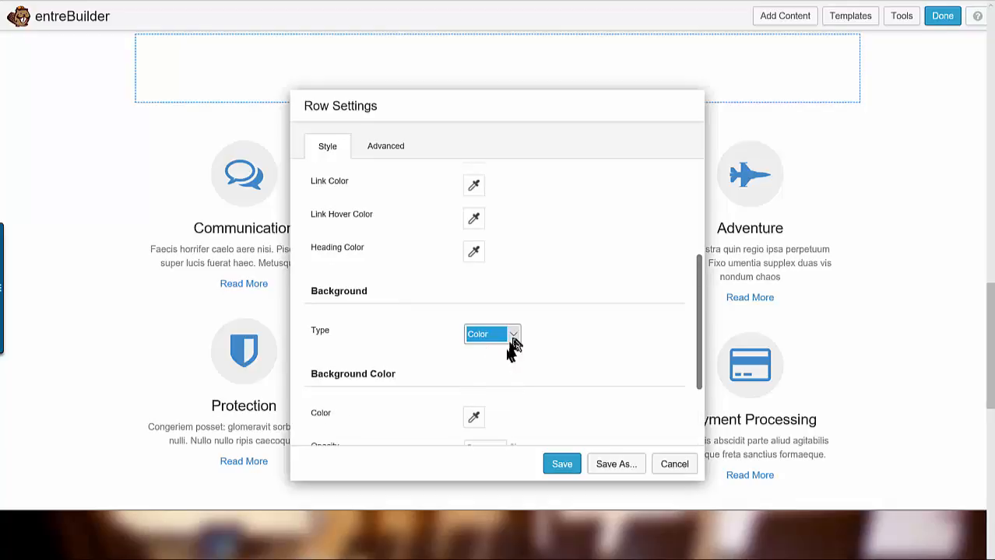
click(475, 416)
scroll(466, 384, down, 3)
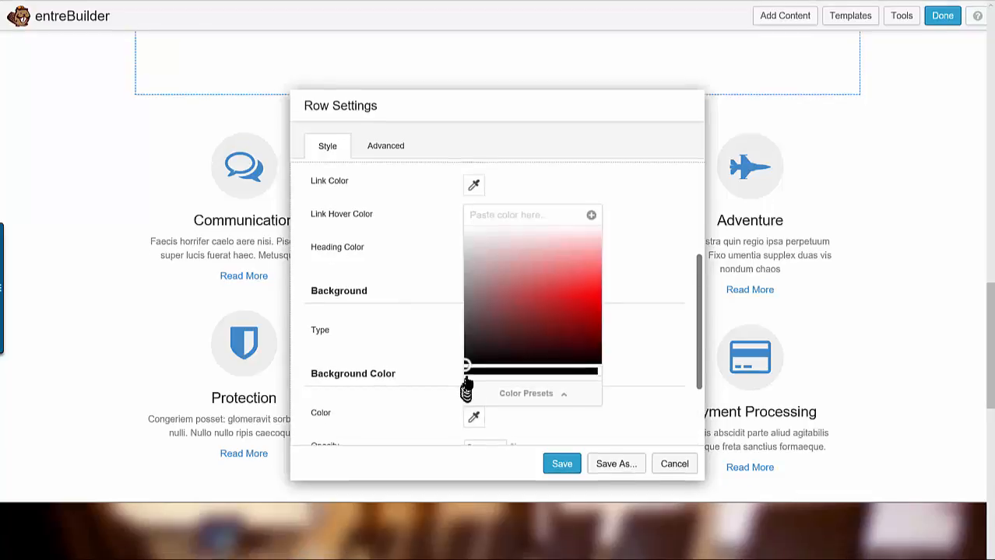
click(473, 241)
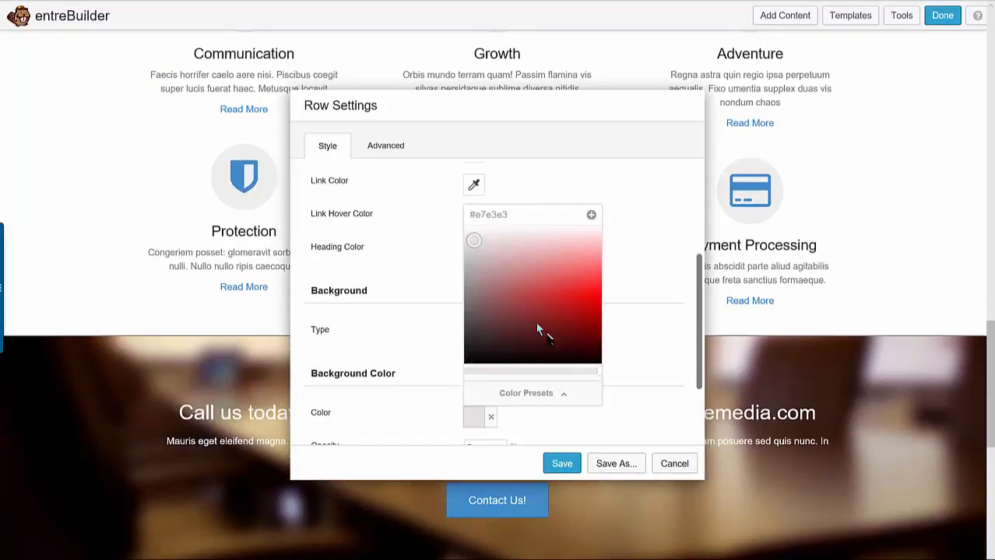
click(476, 252)
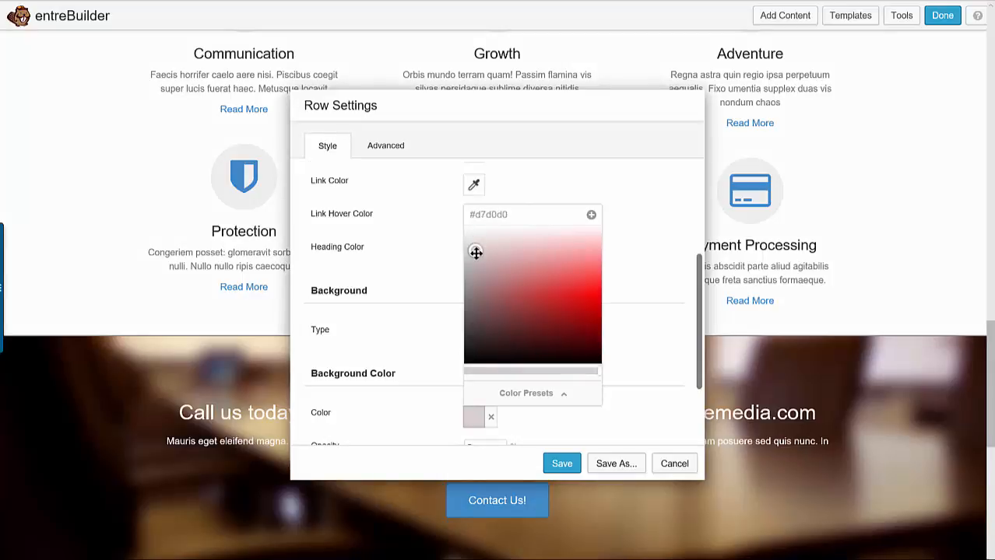
mouse_move(475, 252)
mouse_down()
mouse_move(468, 248)
mouse_move(472, 263)
mouse_up()
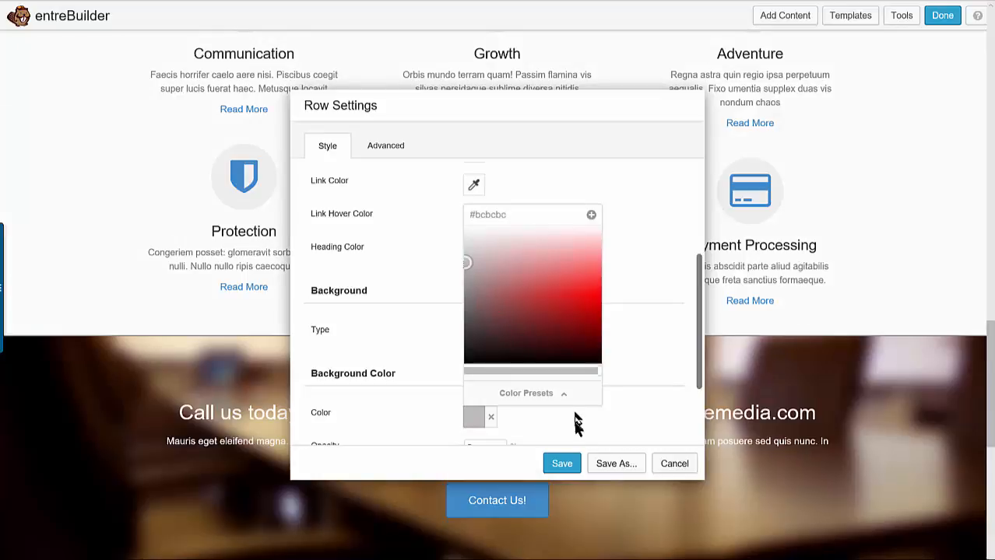
Save the services row's settings and remove the empty row between the Frequently Asked Questions section and the services row
click(562, 464)
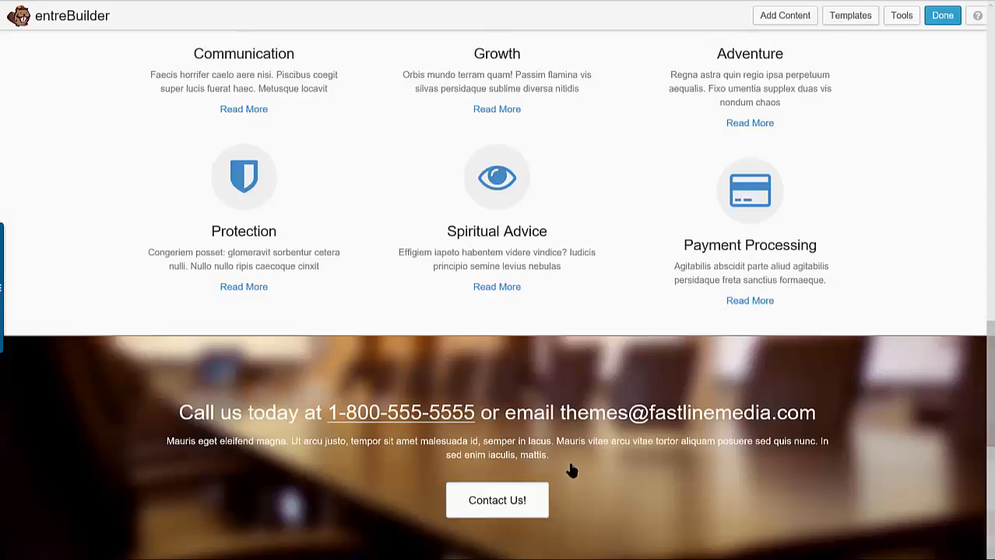
scroll(572, 466, up, 3)
scroll(574, 464, up, 3)
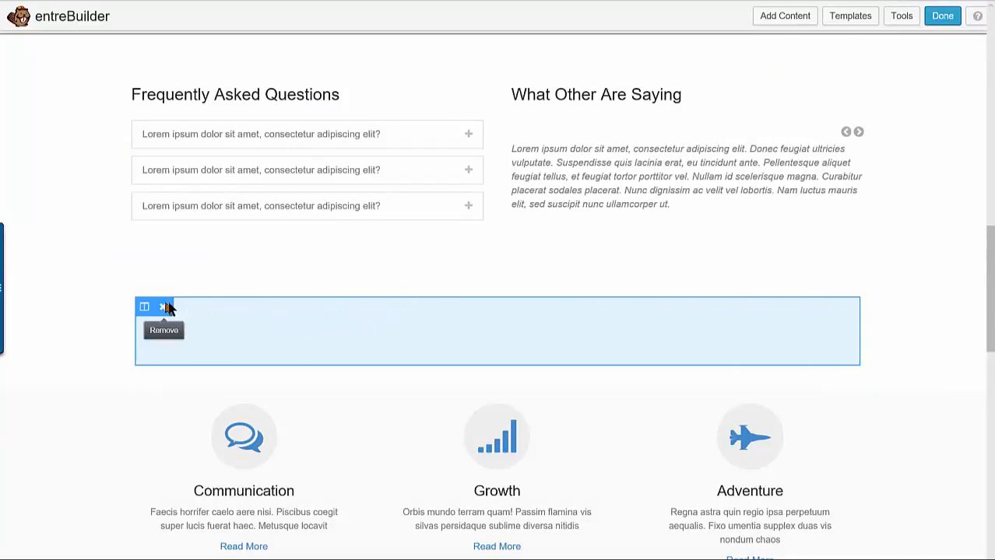
click(166, 308)
Finish editing by publishing the page changes, and look through the published page down to its end
scroll(459, 349, down, 5)
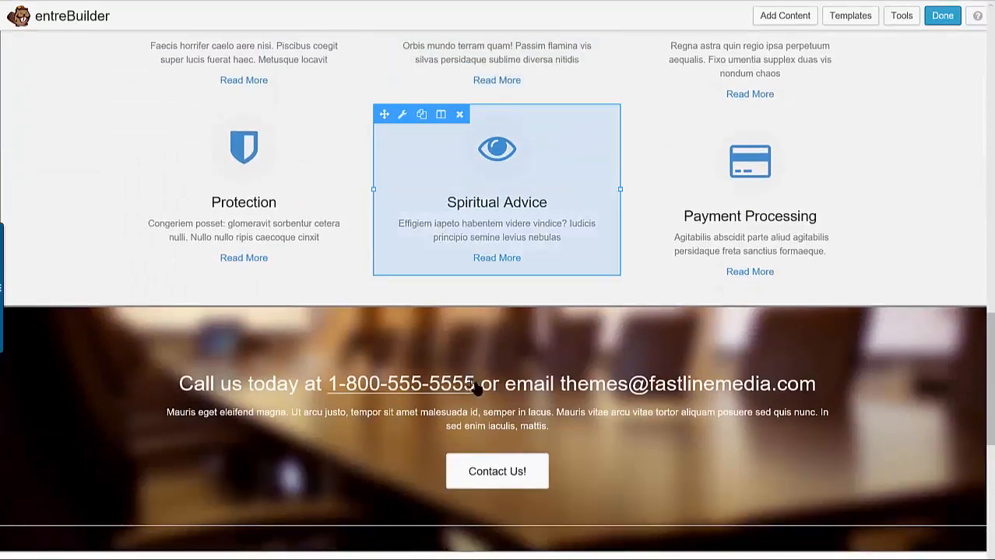
scroll(483, 385, down, 3)
scroll(490, 389, up, 10)
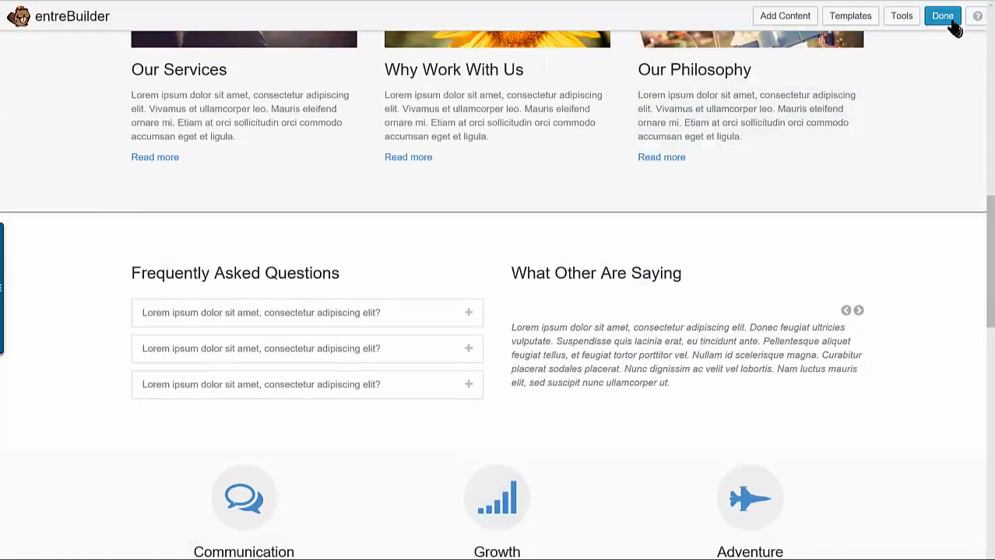
click(943, 17)
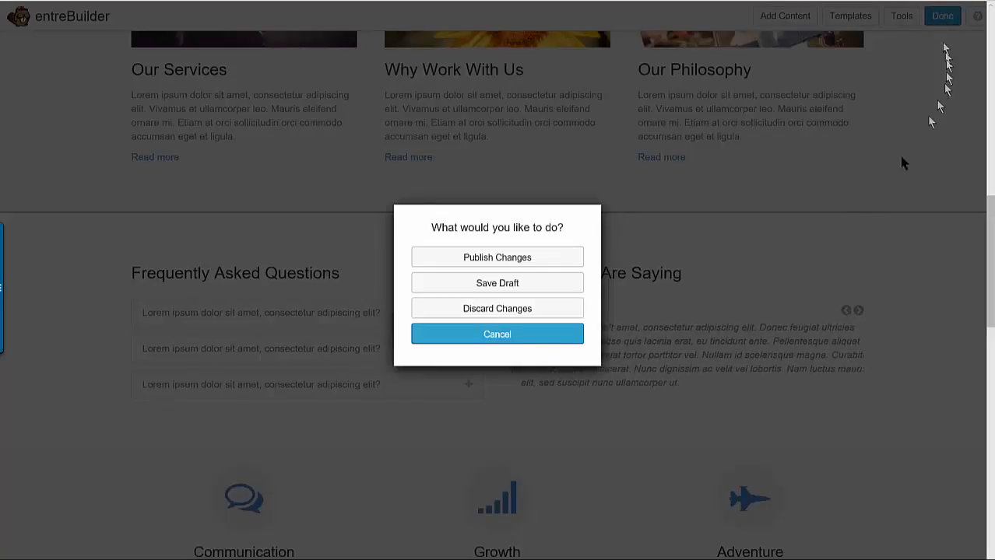
click(505, 259)
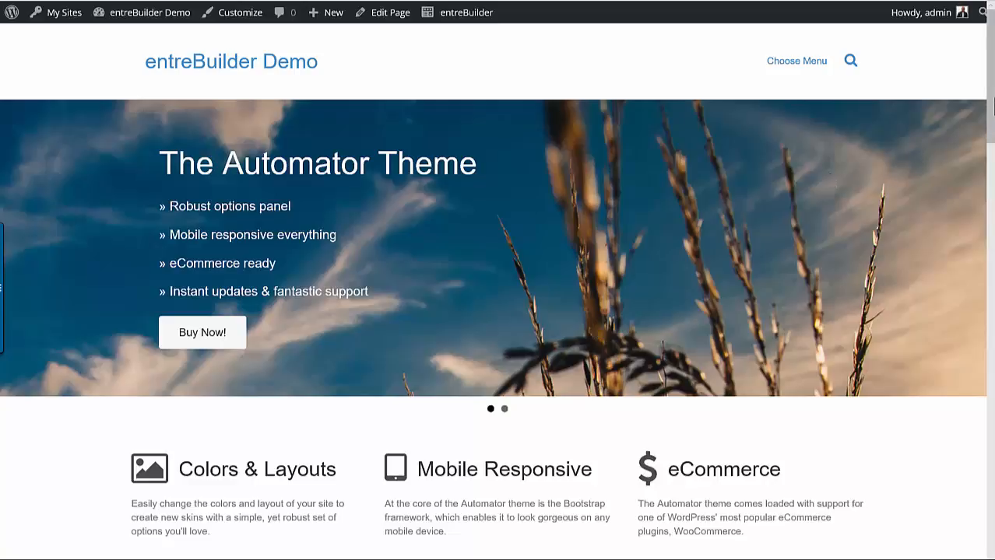
drag(991, 93, 986, 543)
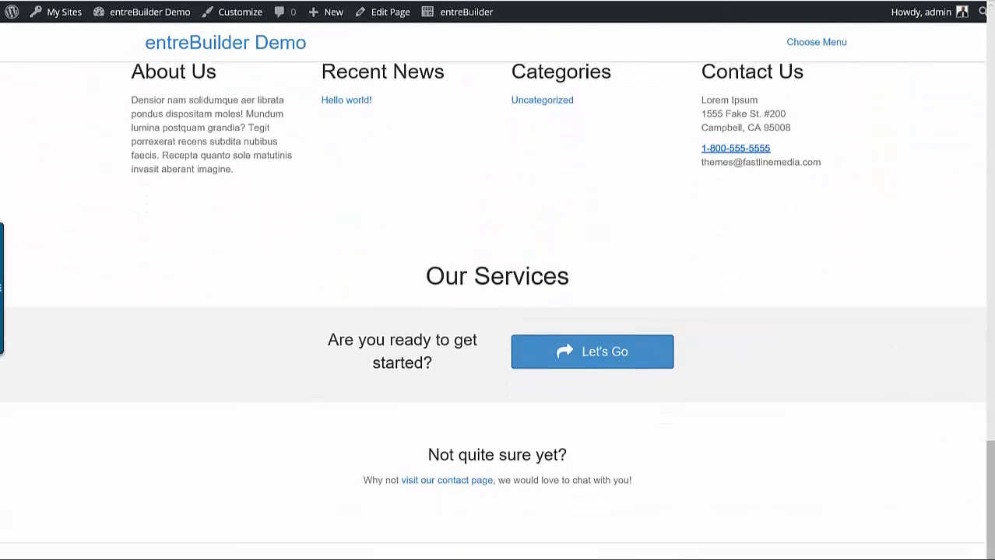